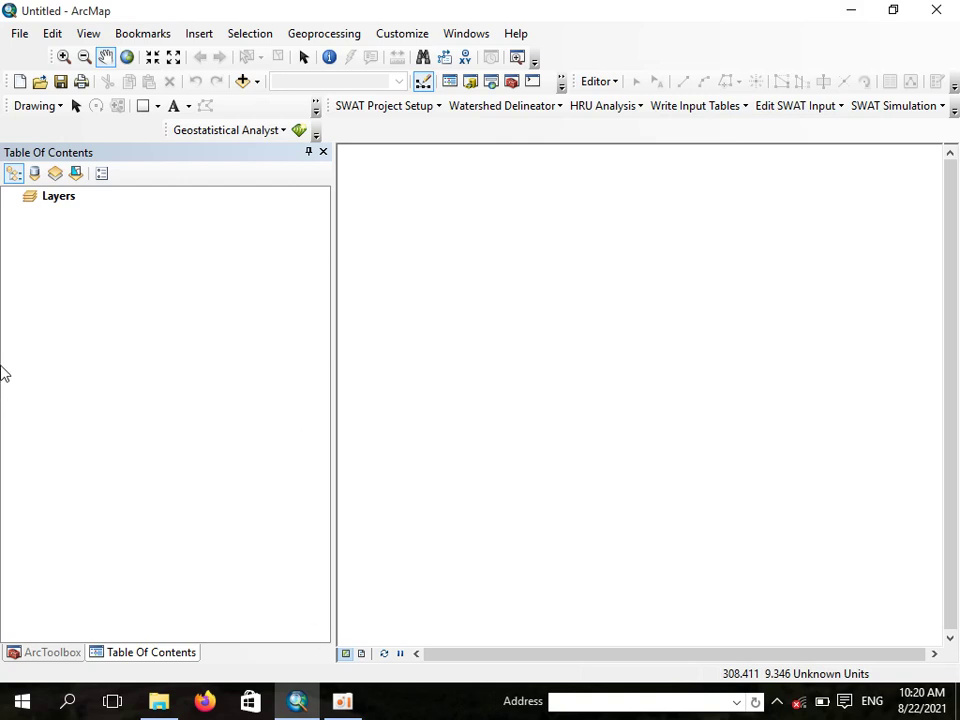
Start adding data to the map and browse to the root of the E:\ drive
click(242, 81)
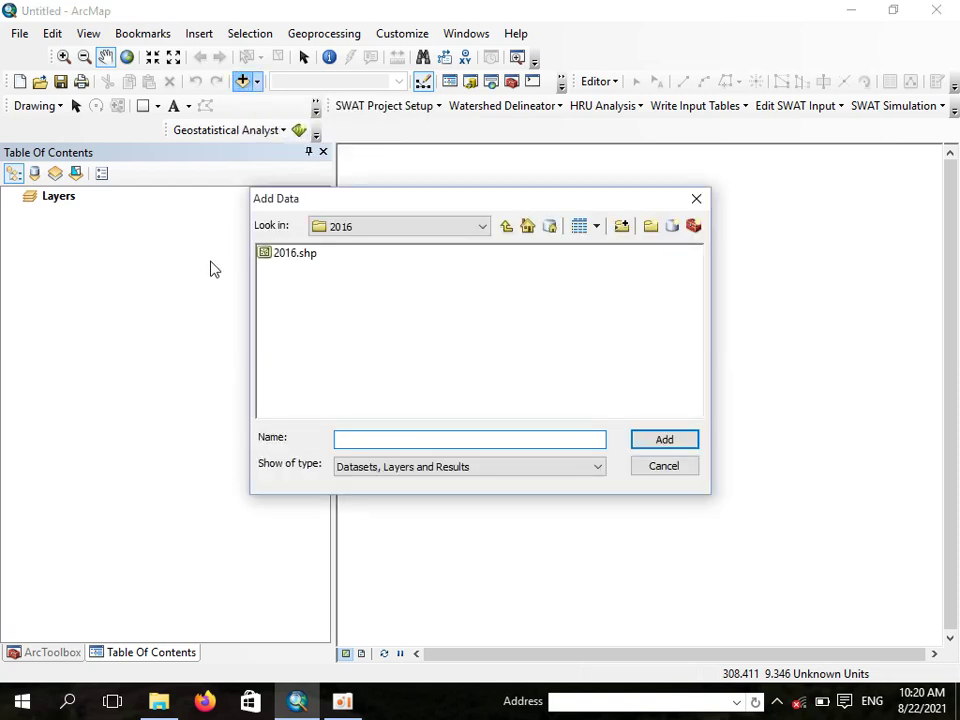
click(504, 229)
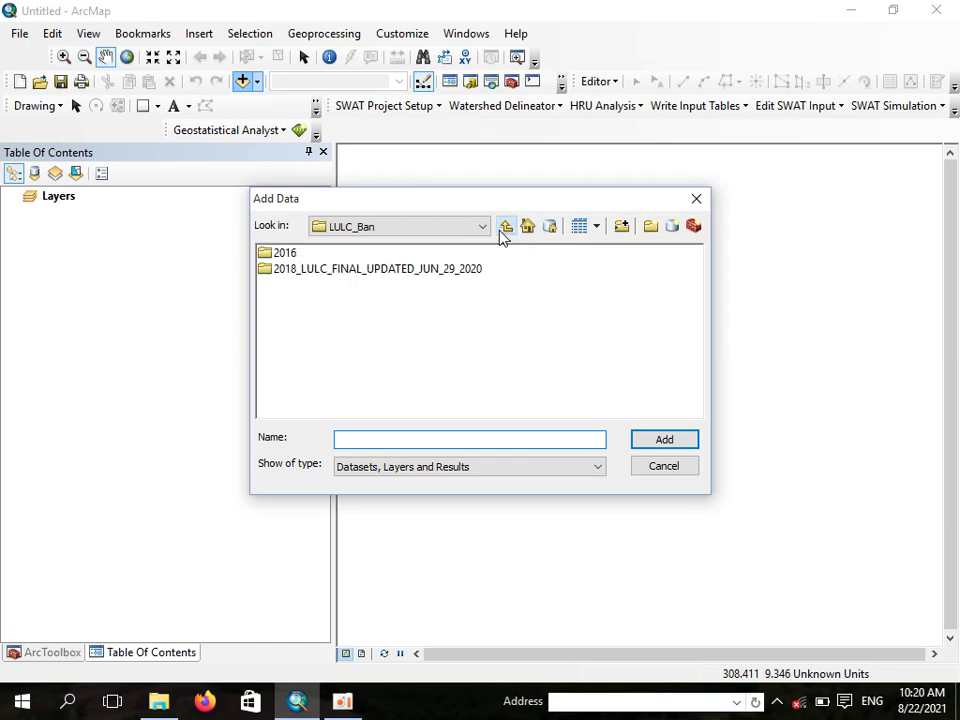
click(482, 227)
scroll(390, 392, up, 5)
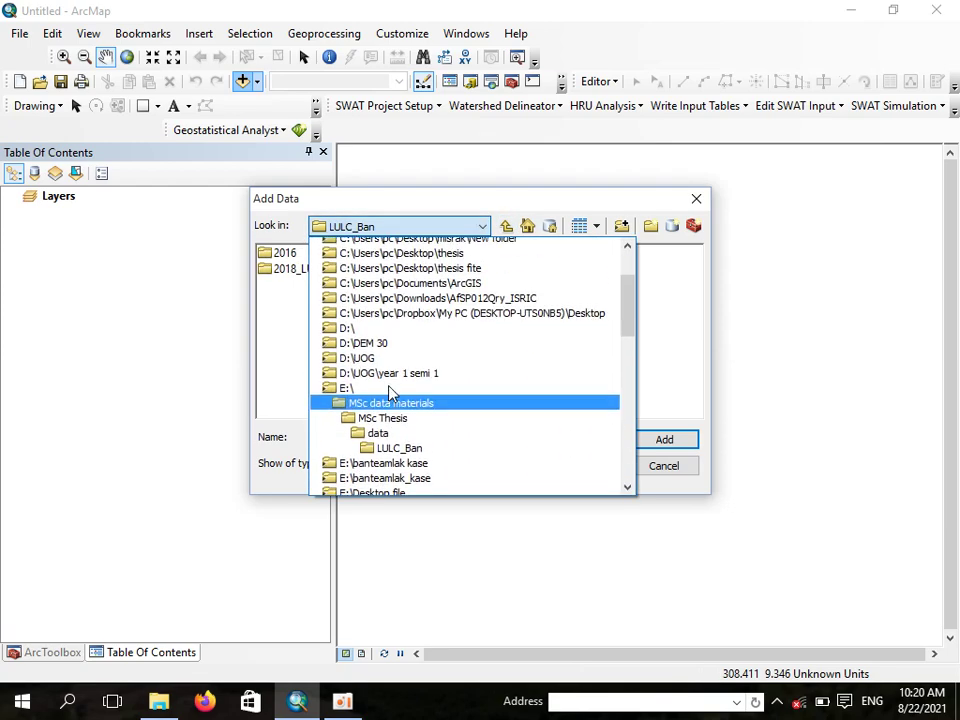
scroll(390, 392, up, 2)
click(364, 456)
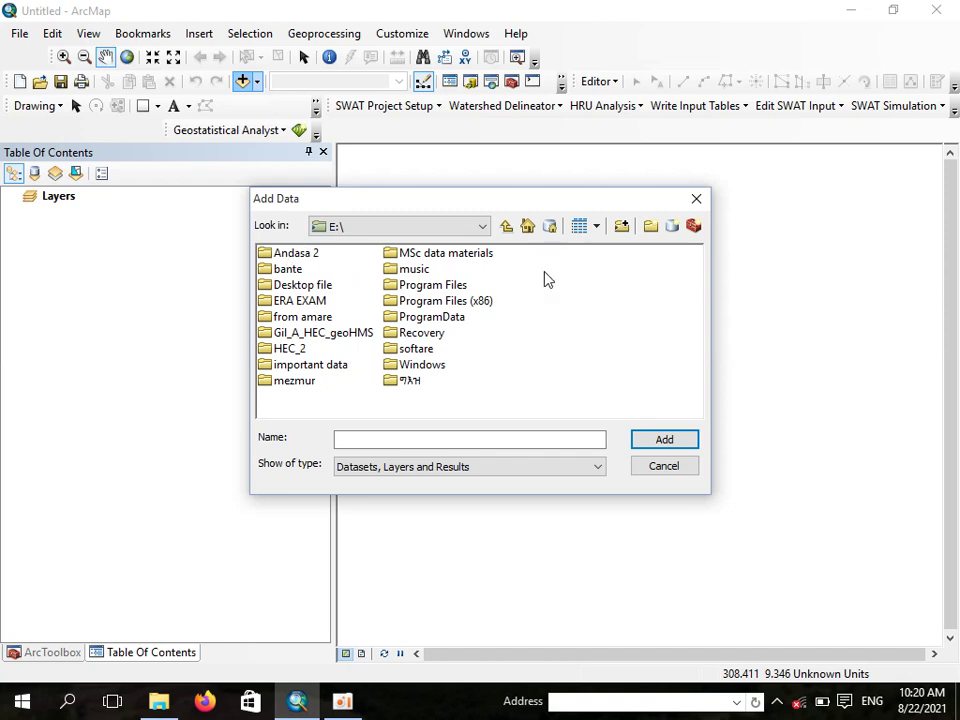
double_click(287, 256)
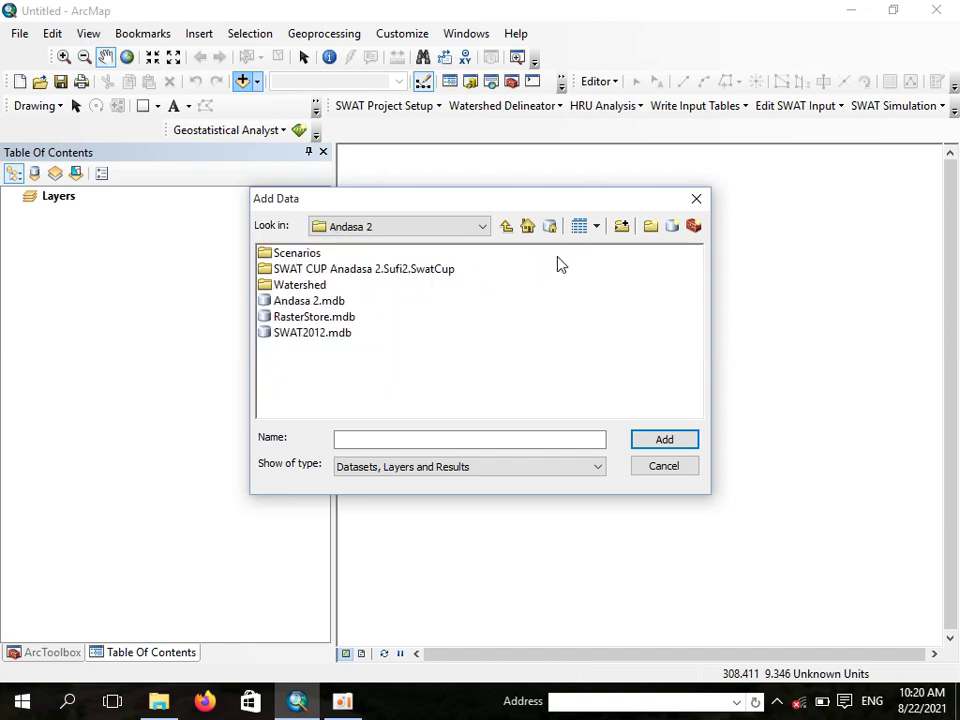
click(506, 226)
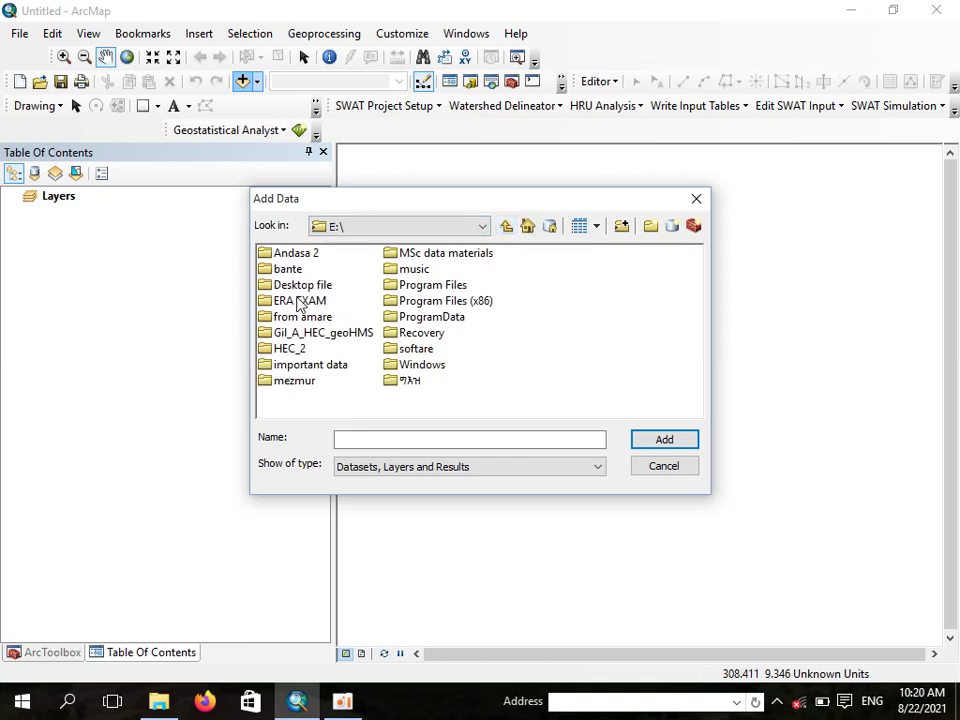
Add Anadasa_watershed.shp to the map from the folder MSc data materials\MSc Thesis\data
double_click(424, 253)
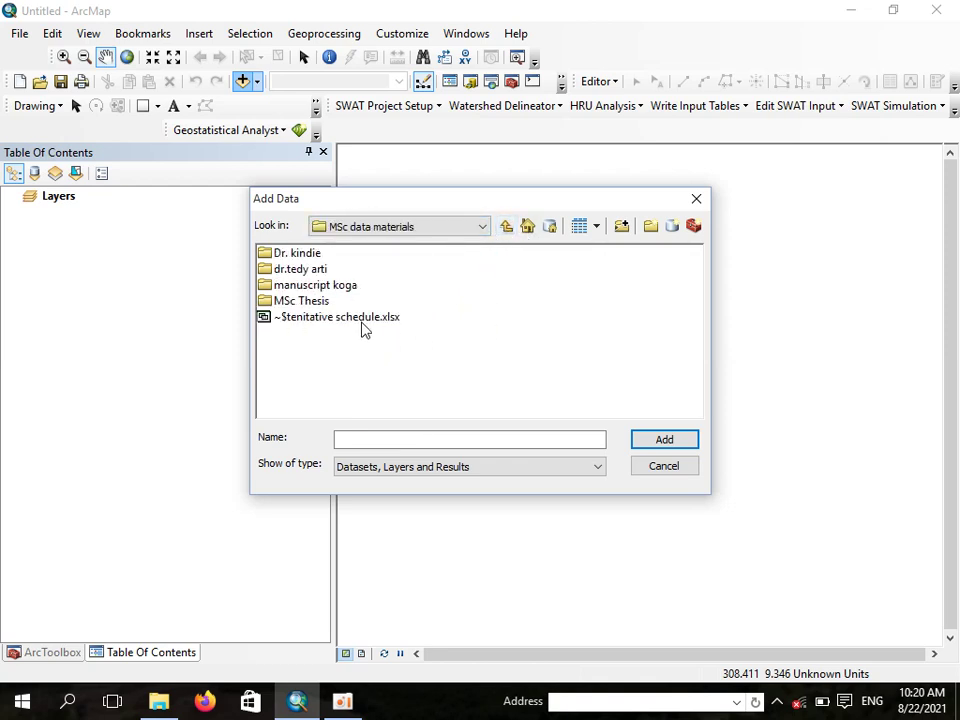
double_click(301, 300)
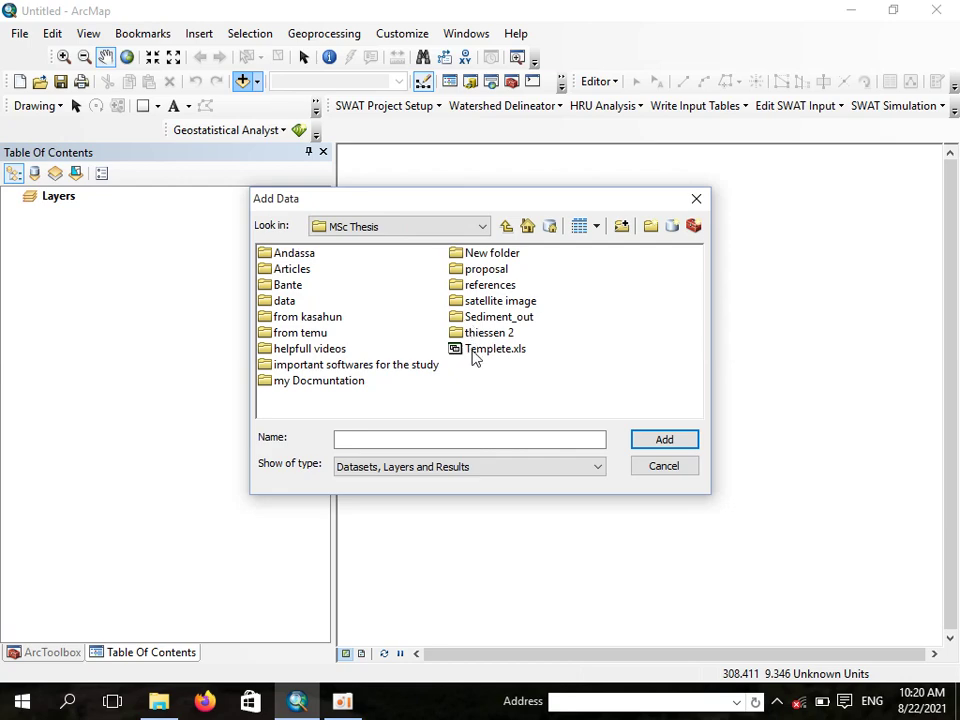
double_click(284, 300)
scroll(313, 327, right, 5)
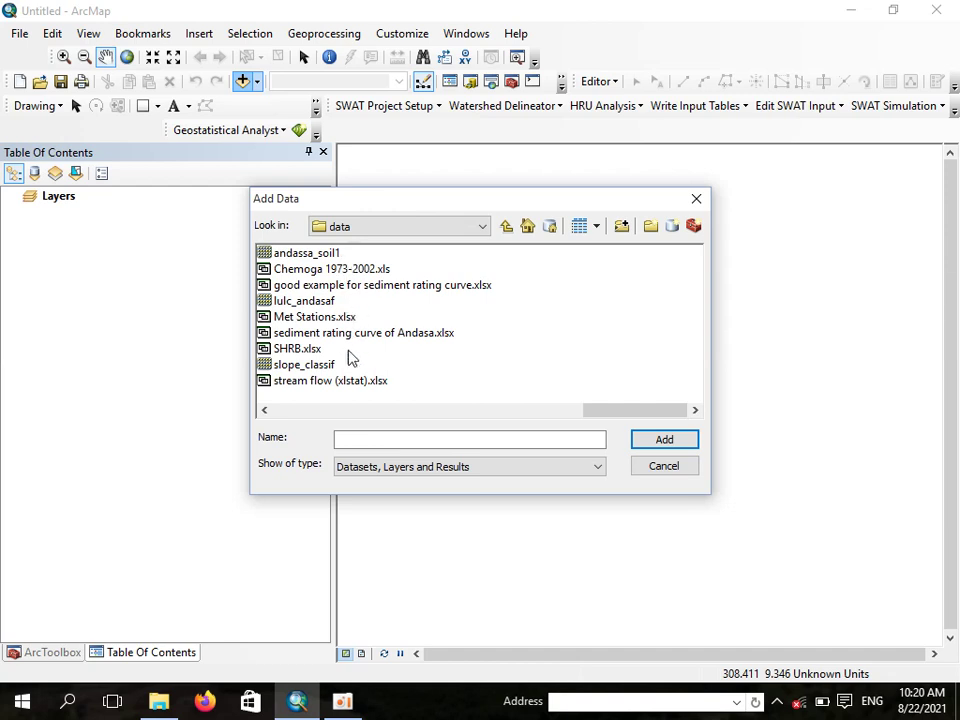
scroll(339, 377, left, 3)
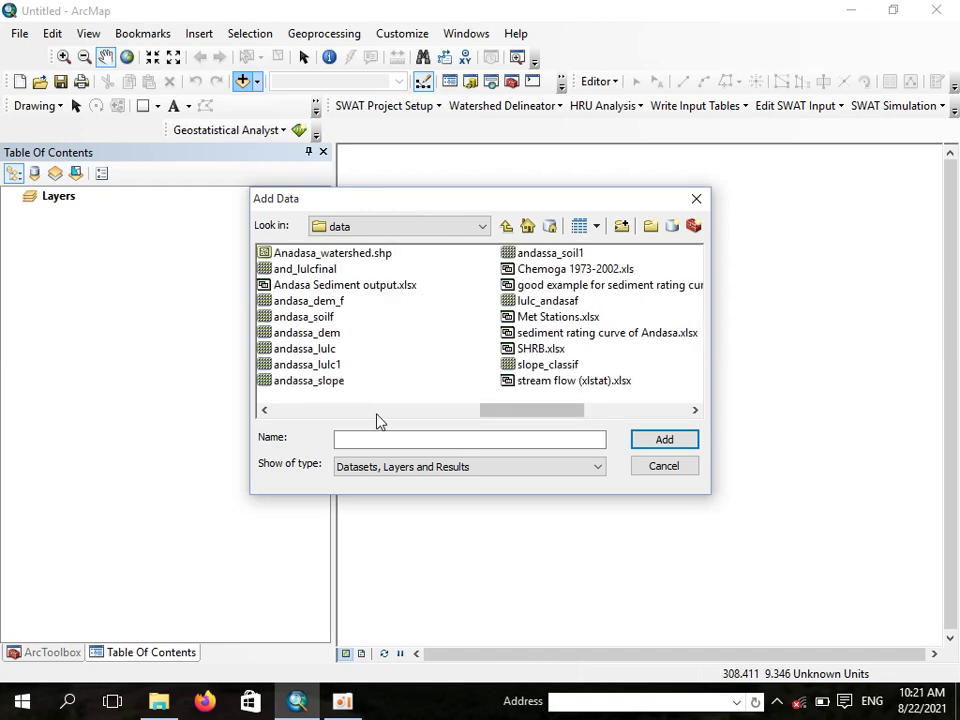
click(378, 255)
click(652, 442)
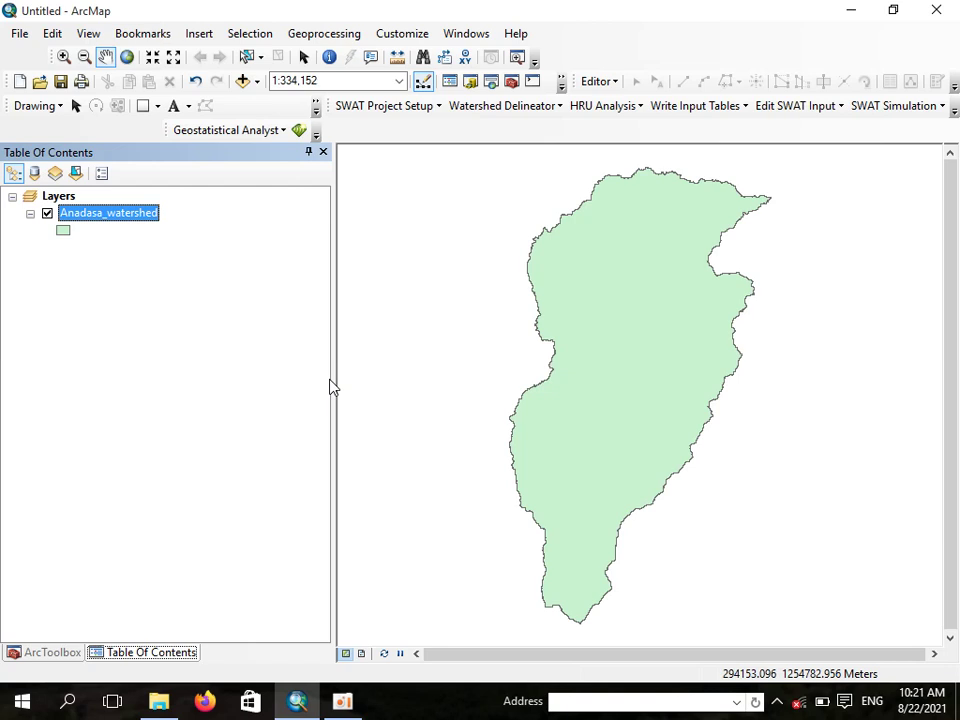
Narrow the table of contents slightly and add 2016.shp from the LULC_Ban\2016 folder to the map
drag(334, 369, 297, 382)
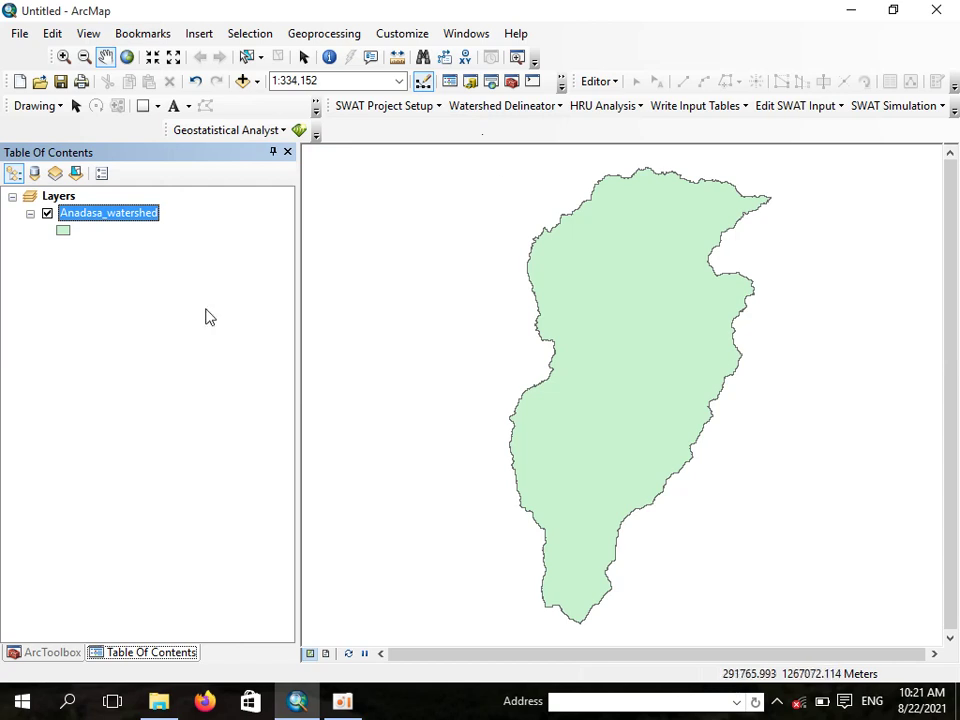
key(Up)
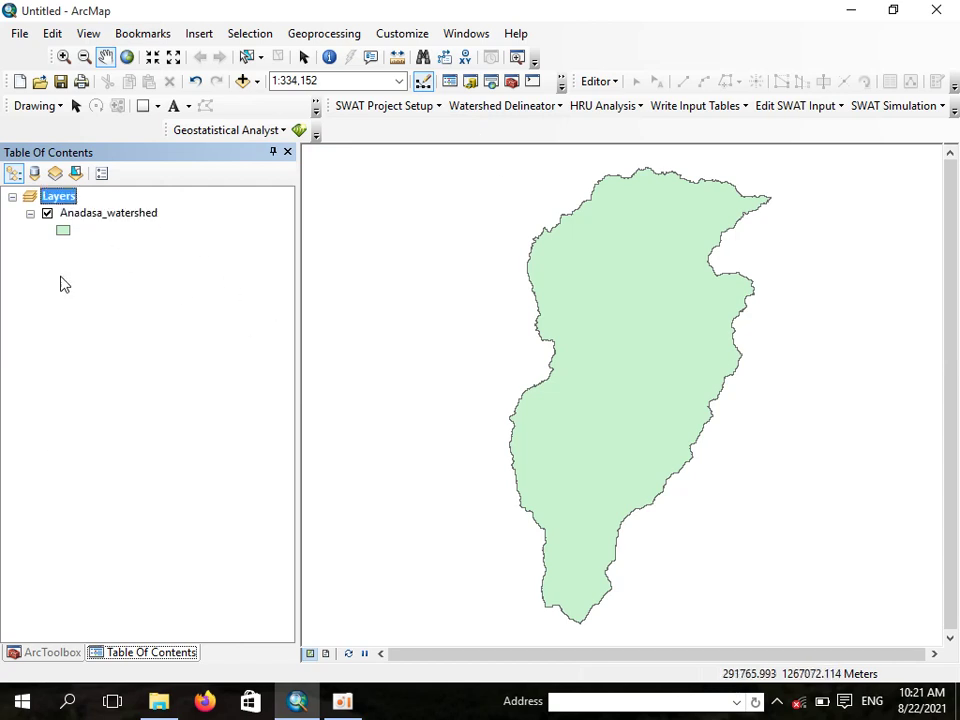
click(243, 82)
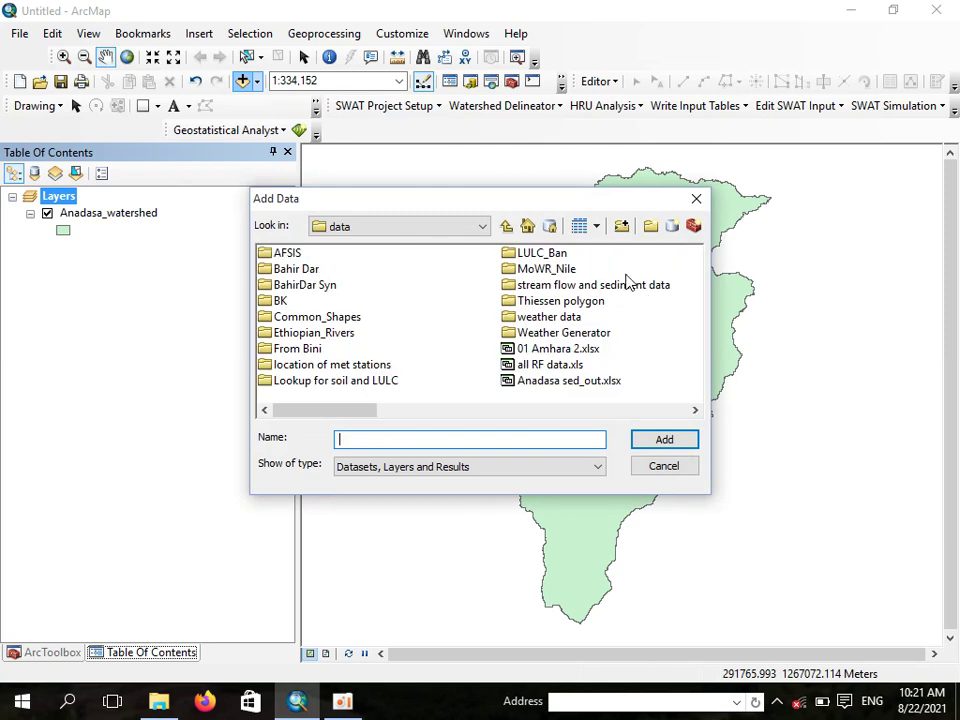
double_click(549, 254)
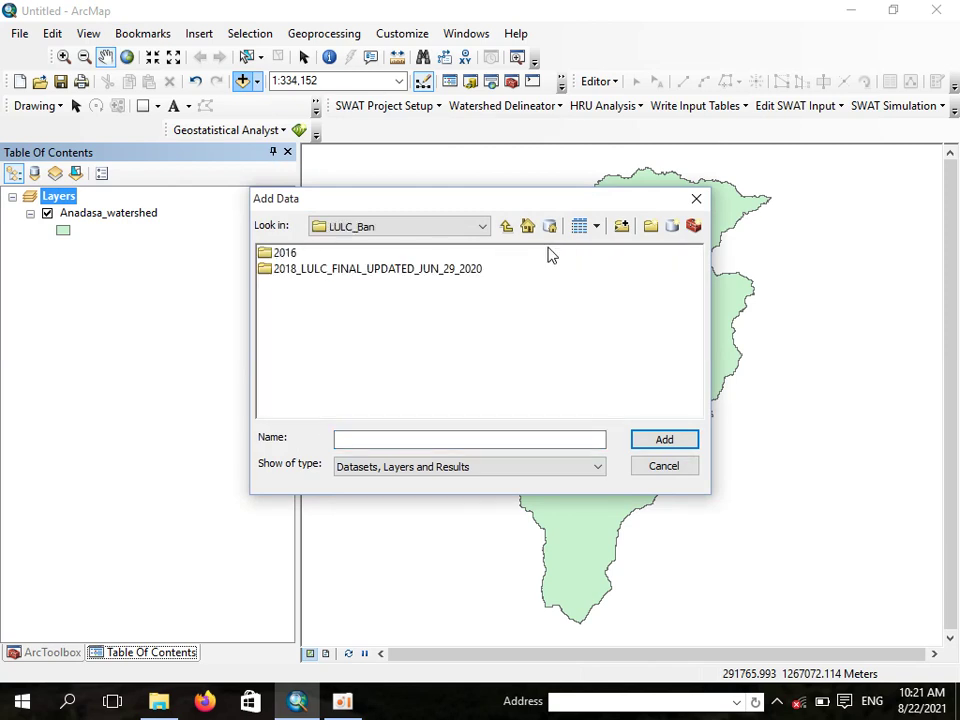
double_click(285, 255)
click(302, 253)
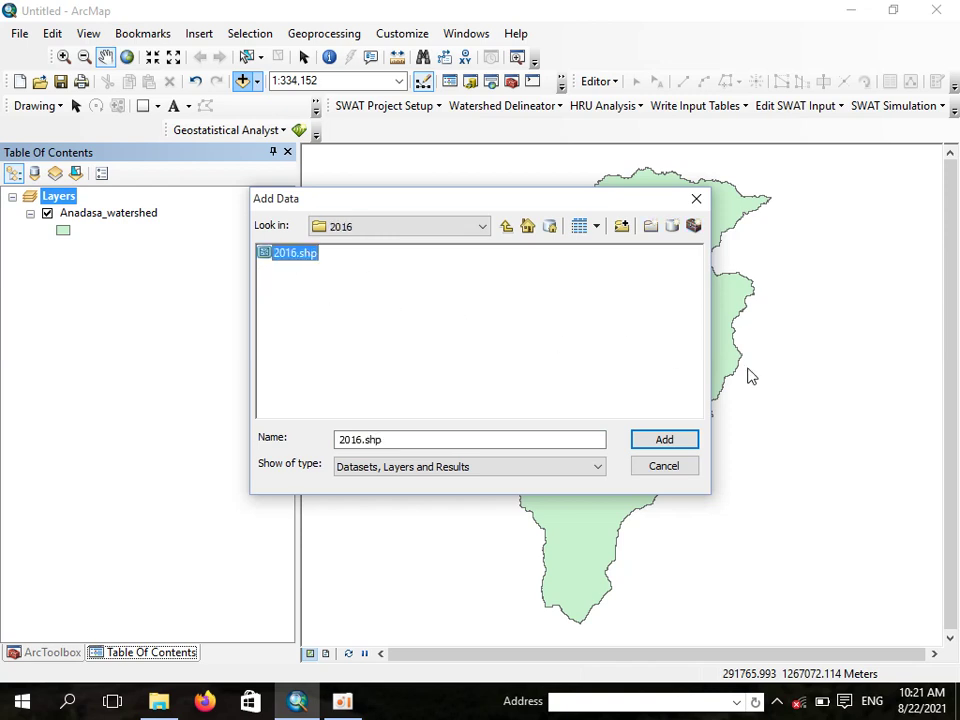
click(658, 446)
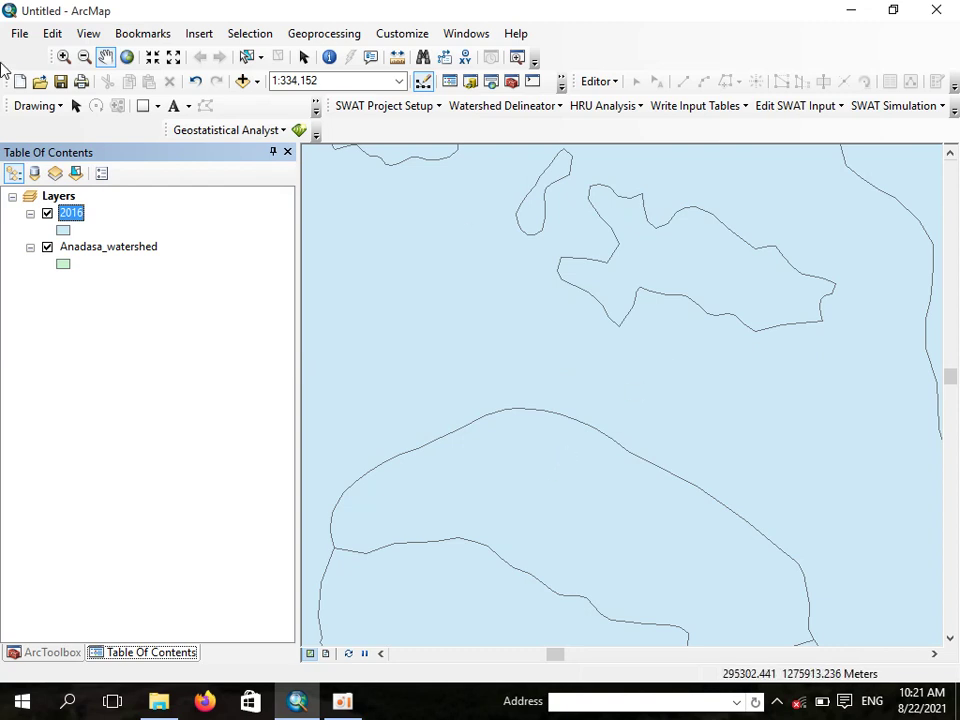
Move the Anadasa_watershed layer above the 2016 layer in the drawing order
click(115, 248)
drag(117, 212, 133, 216)
click(71, 250)
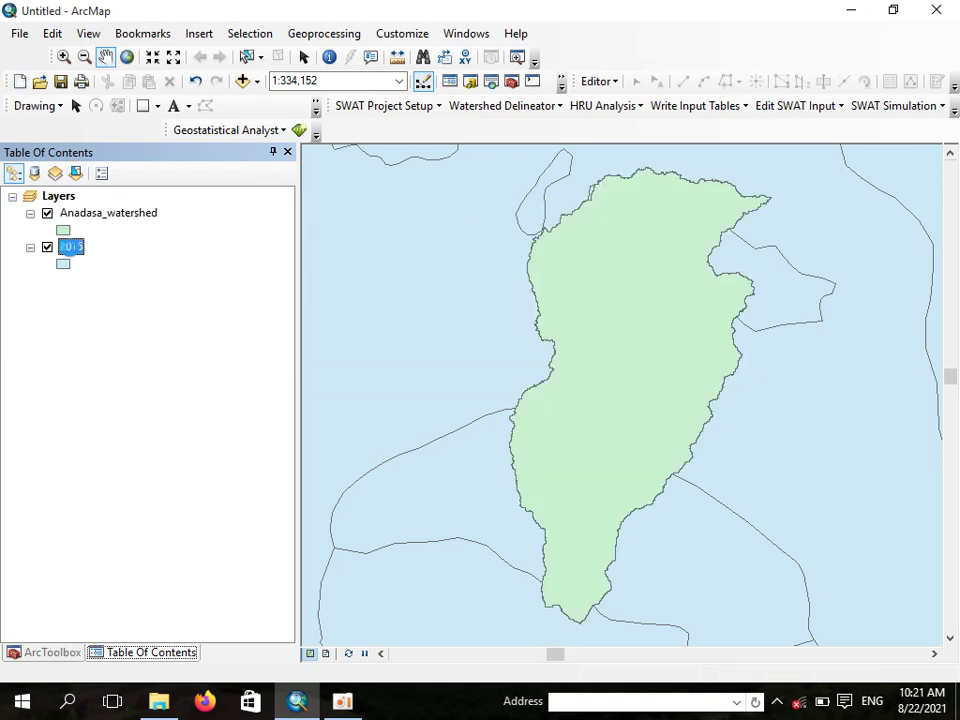
Review the data source details in the 2016 layer's properties and close them without changes
right_click(71, 249)
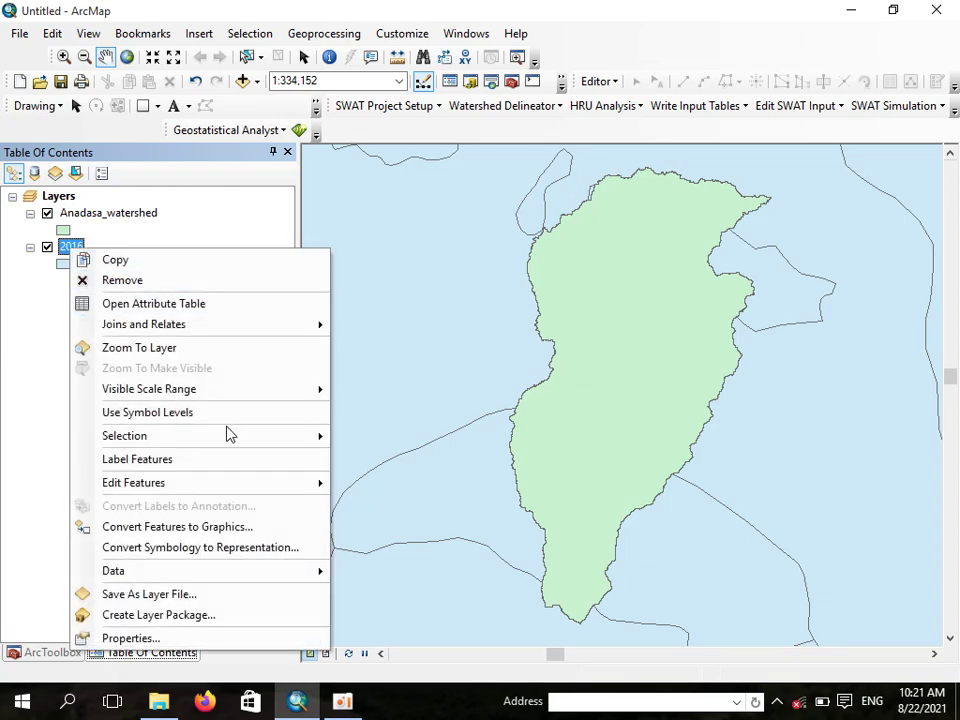
click(176, 636)
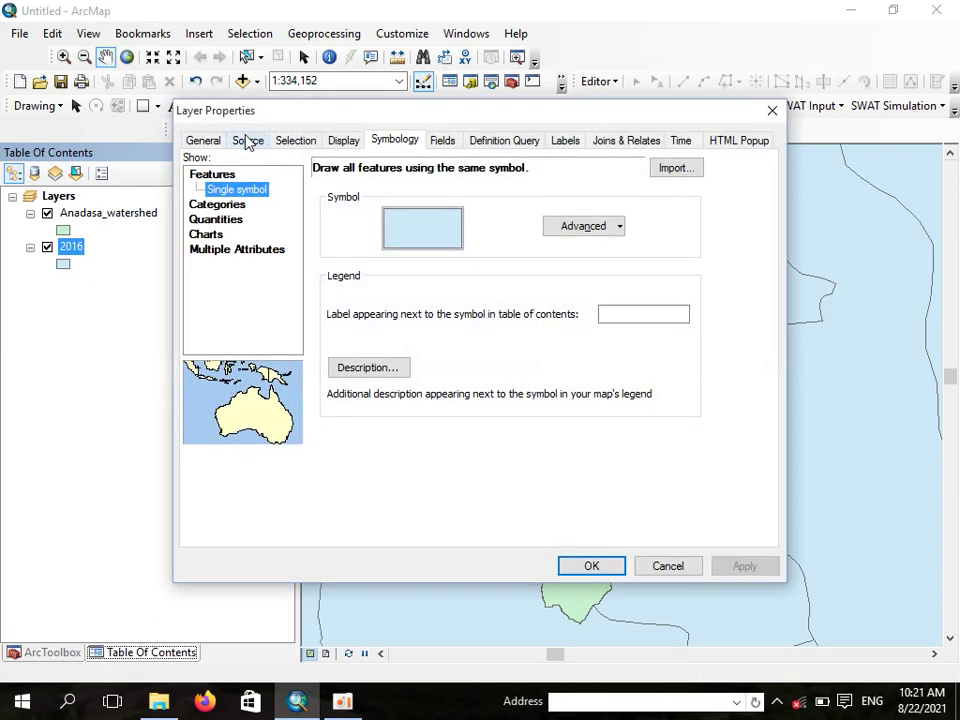
click(248, 141)
drag(471, 274, 364, 274)
click(770, 112)
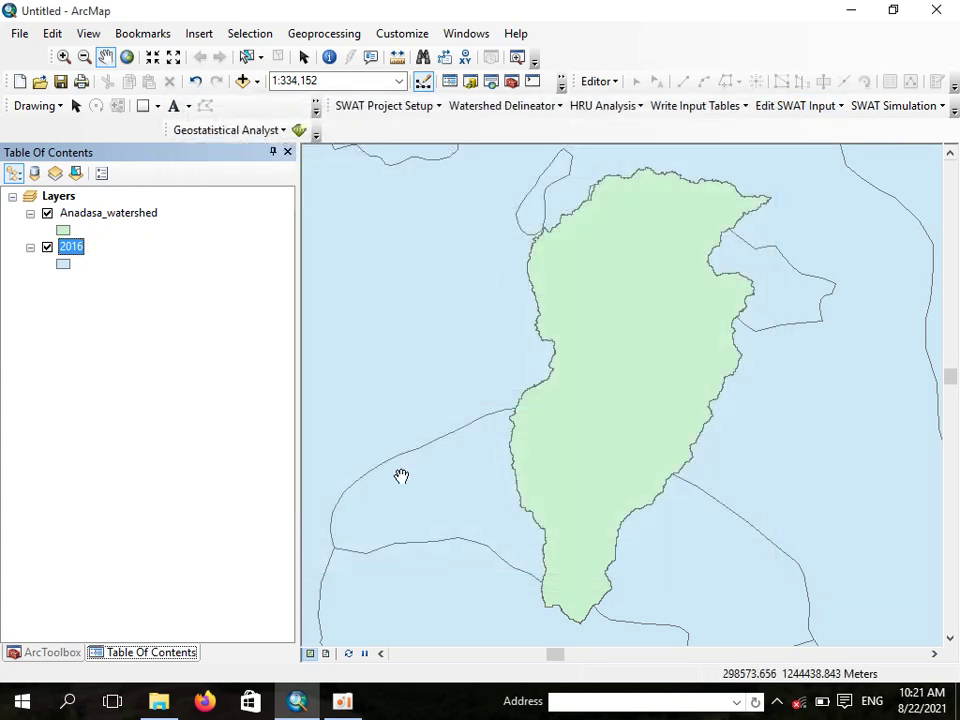
Set up the Clip tool of the Extract toolset with 2016 as input features and Anadasa_watershed as clip features
click(126, 216)
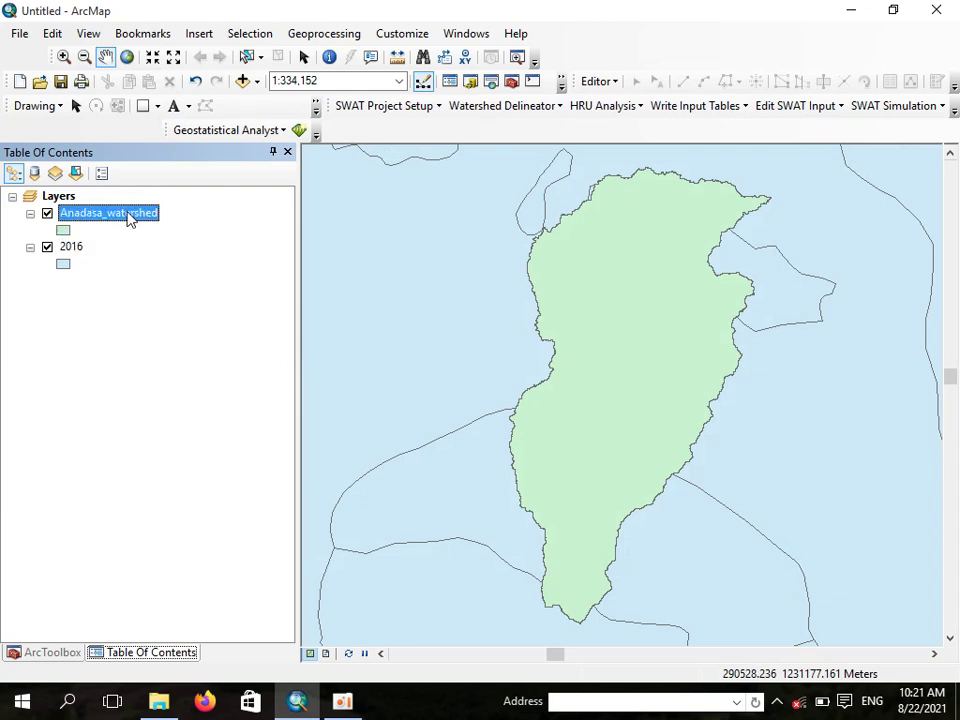
click(55, 653)
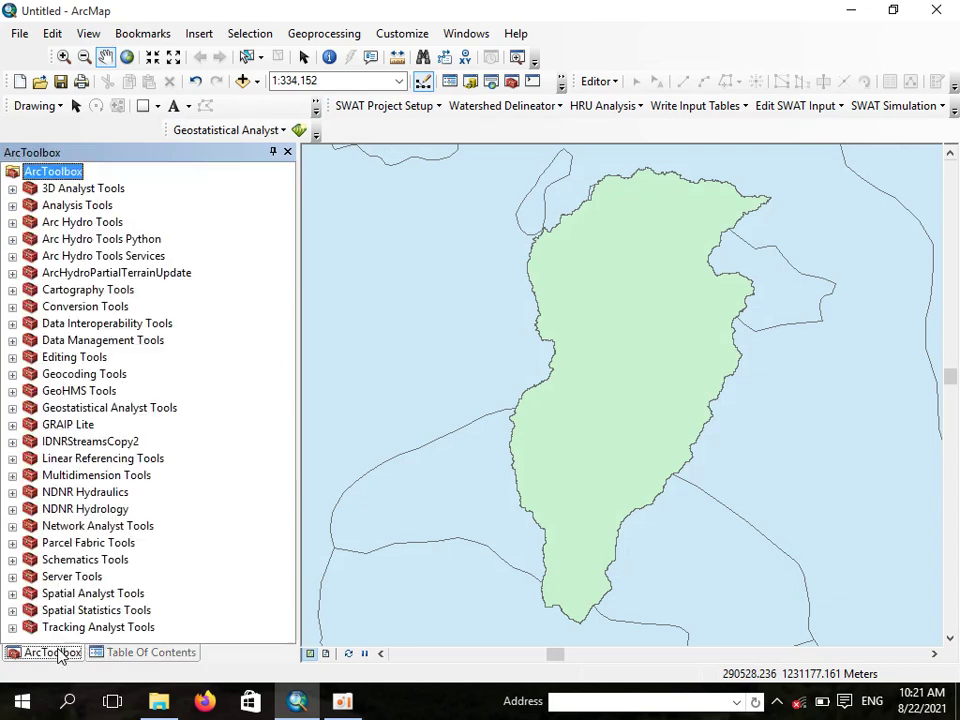
click(12, 205)
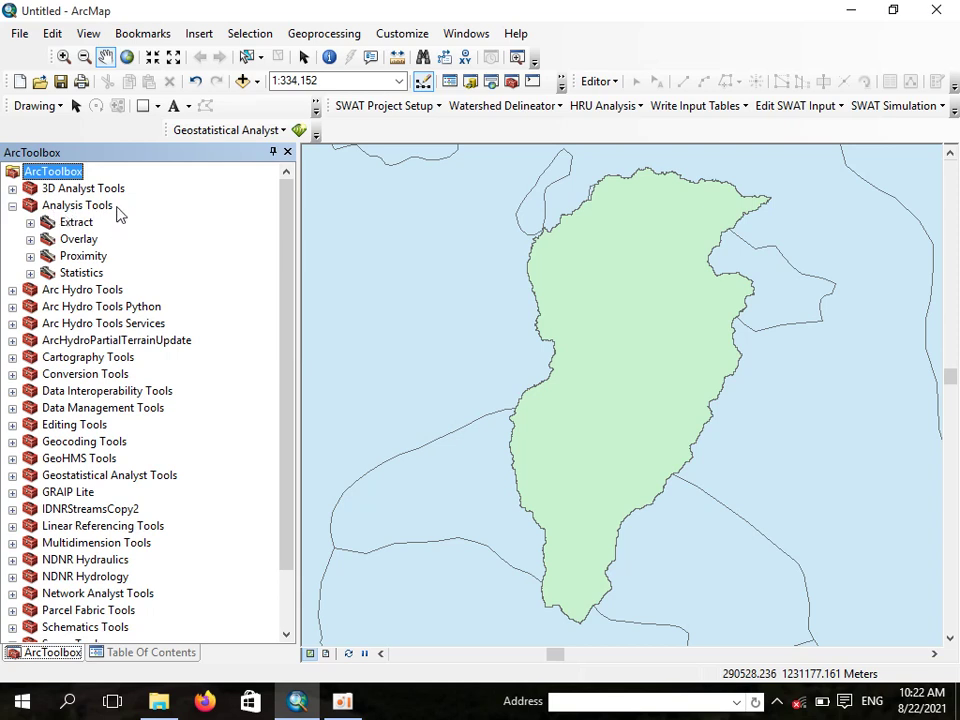
click(30, 222)
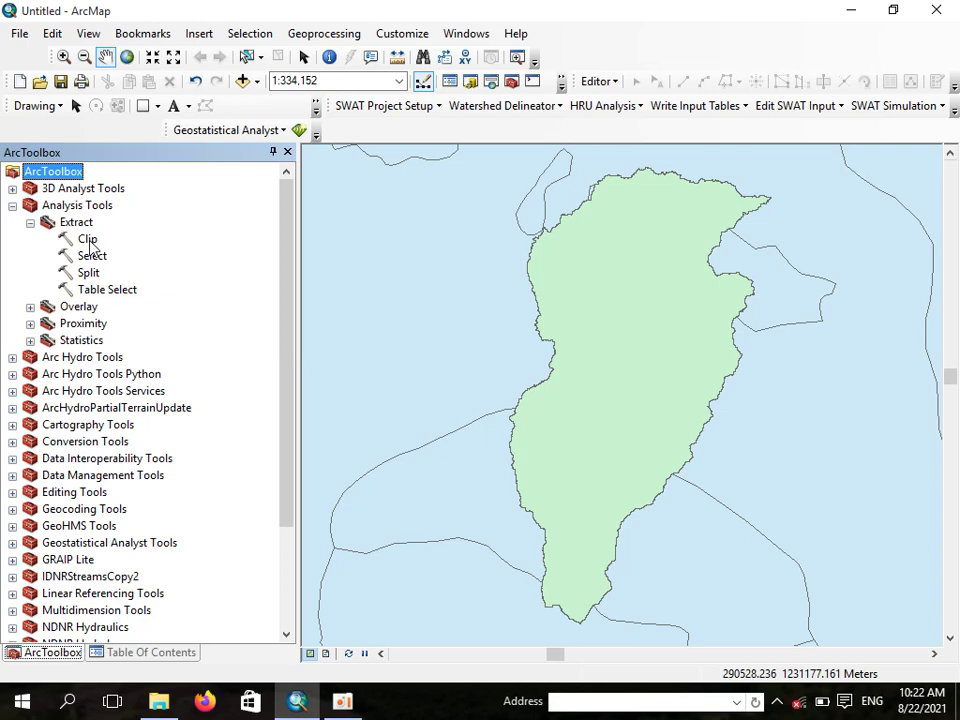
double_click(88, 240)
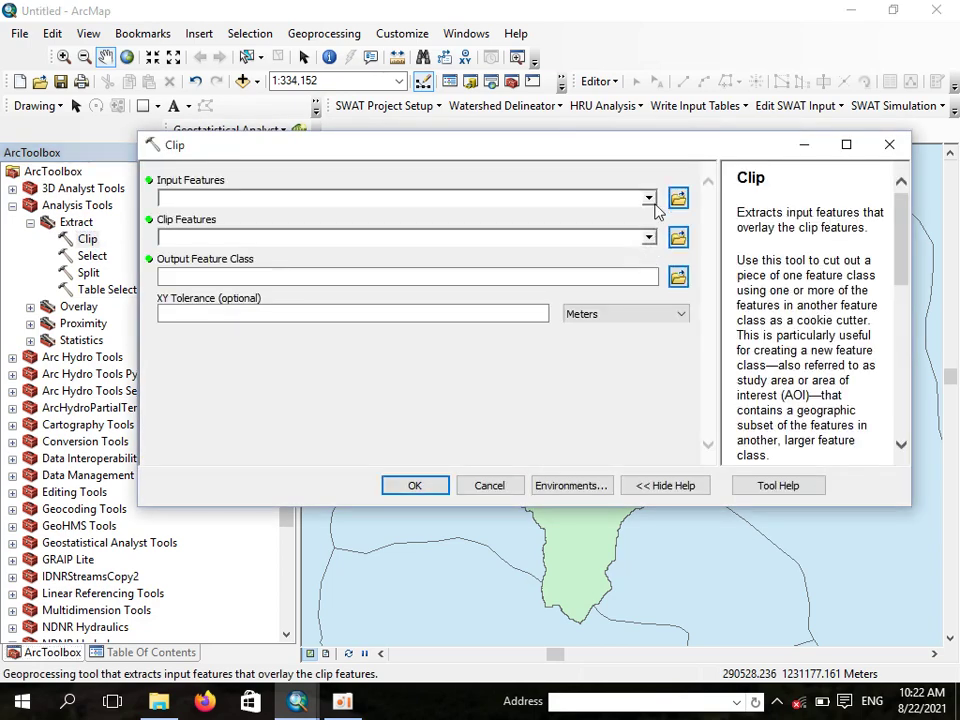
click(649, 198)
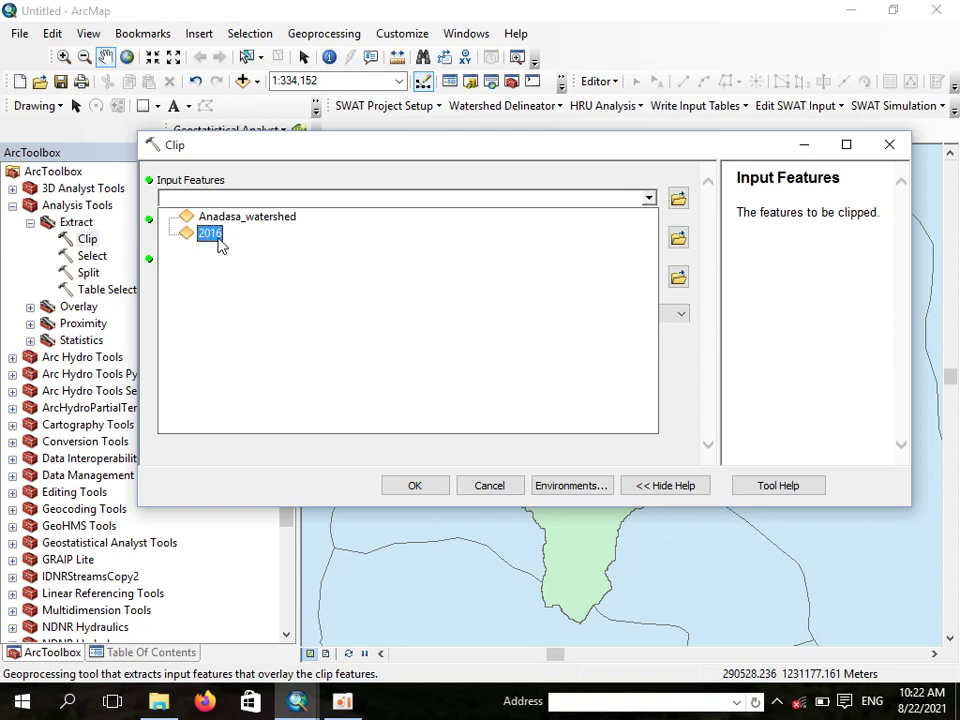
click(209, 235)
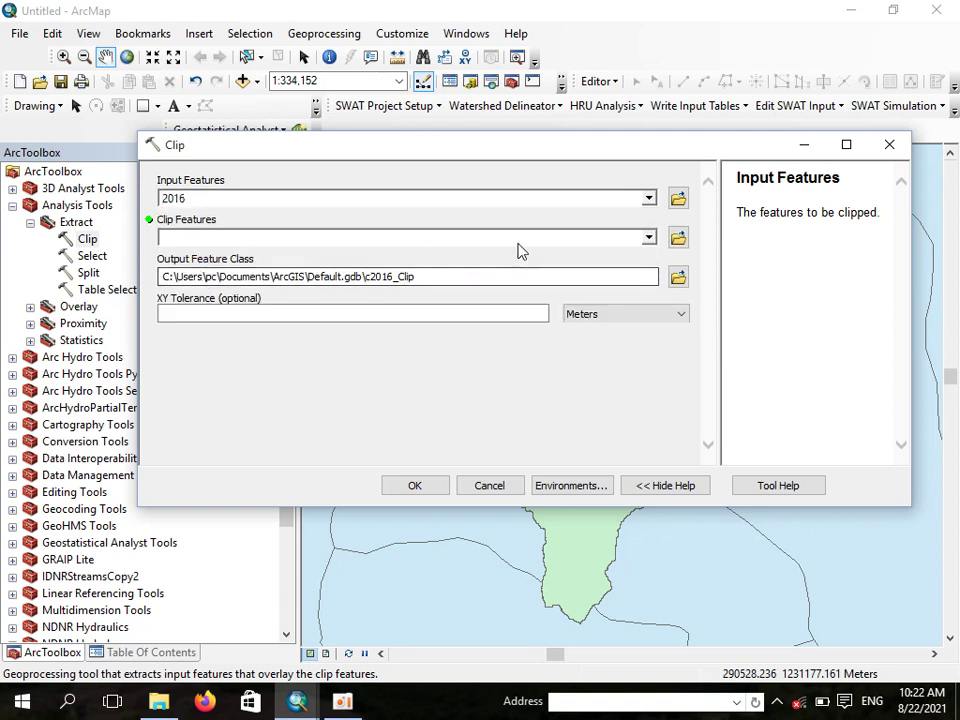
click(649, 238)
click(272, 256)
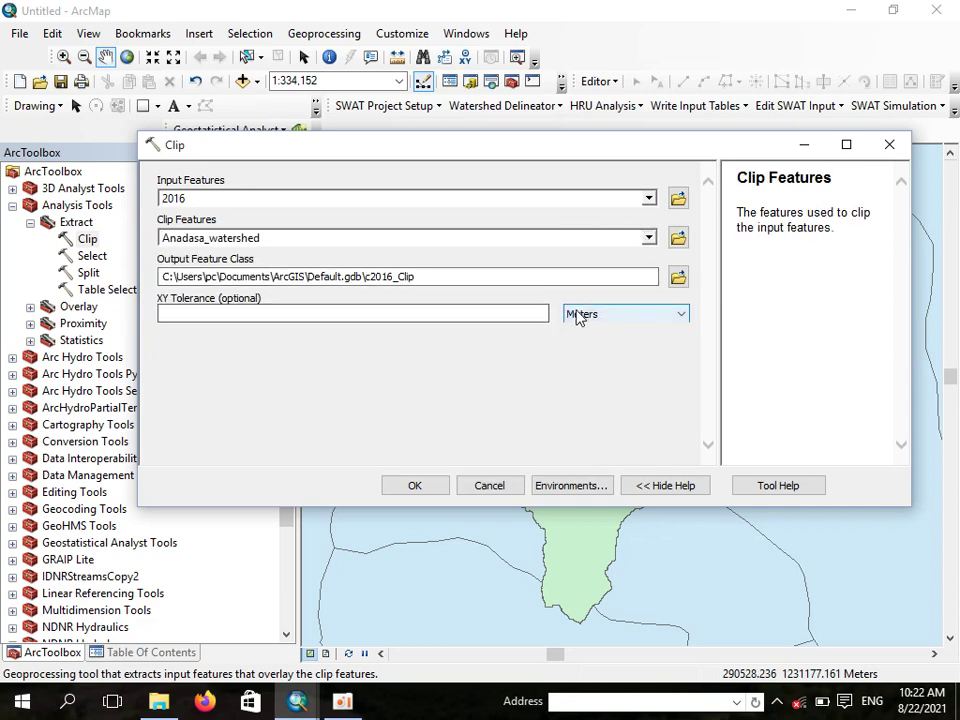
Browse the clip output location to the Desktop's Swat folder, create New Folder inside it and open that folder
click(678, 277)
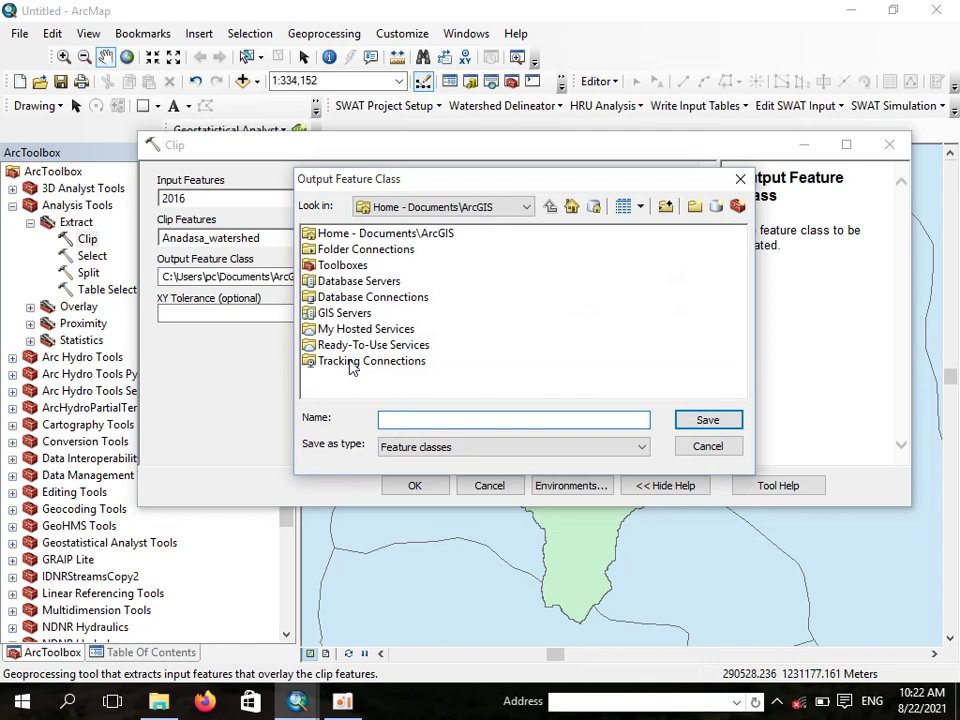
click(525, 208)
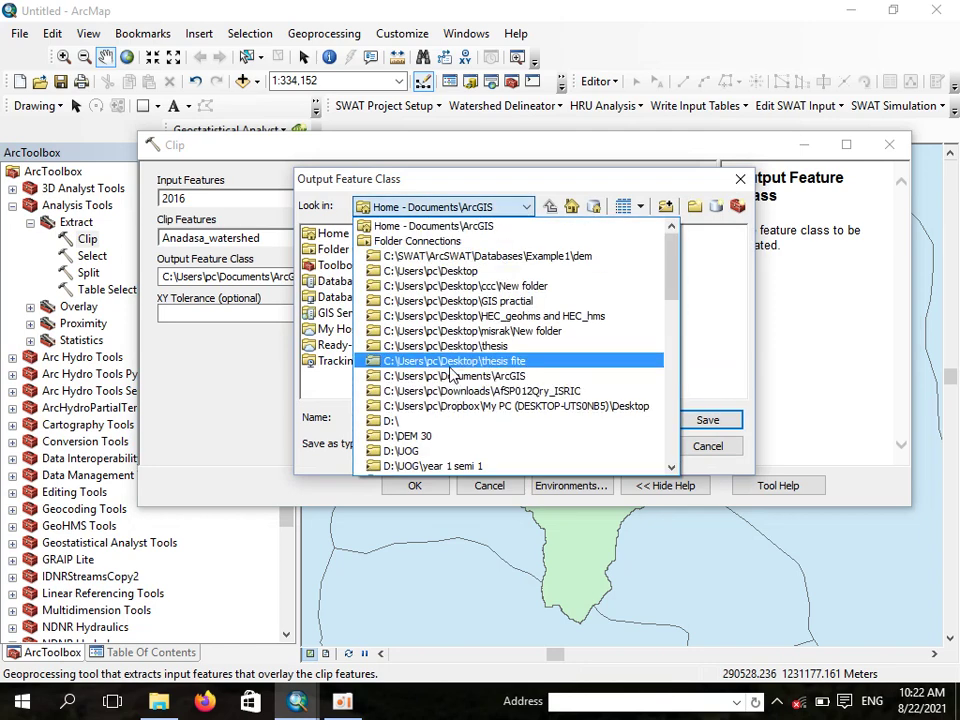
click(440, 271)
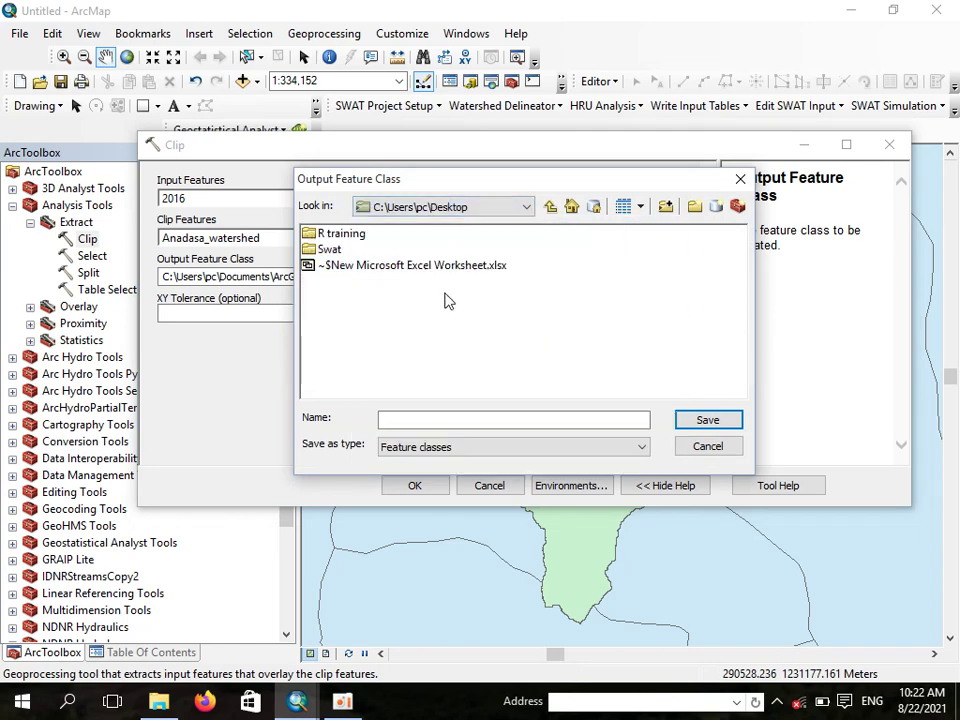
double_click(325, 249)
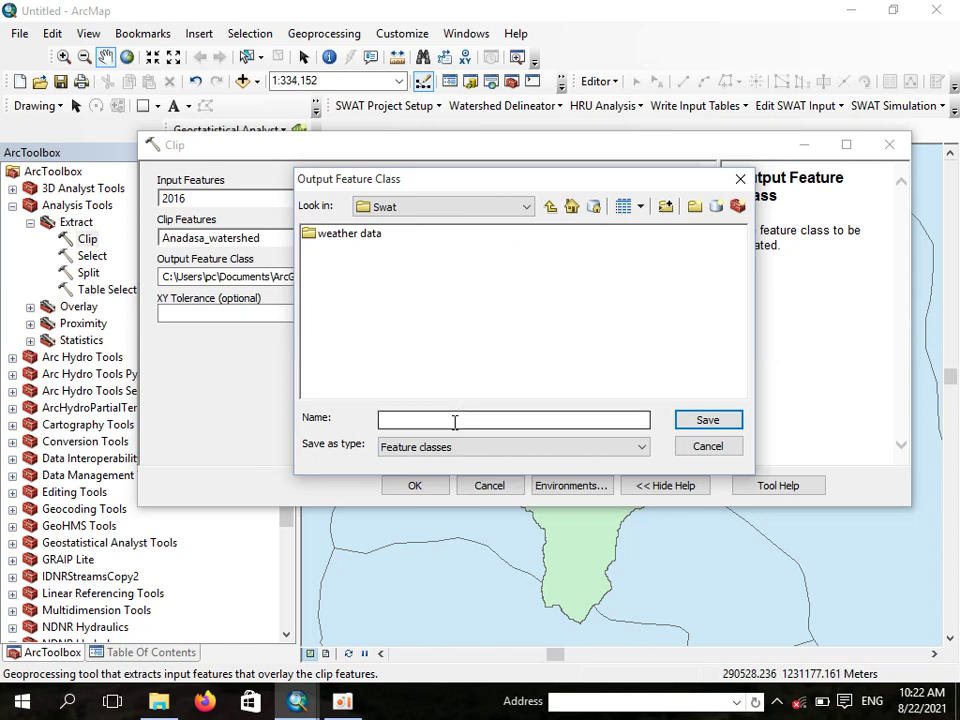
click(694, 206)
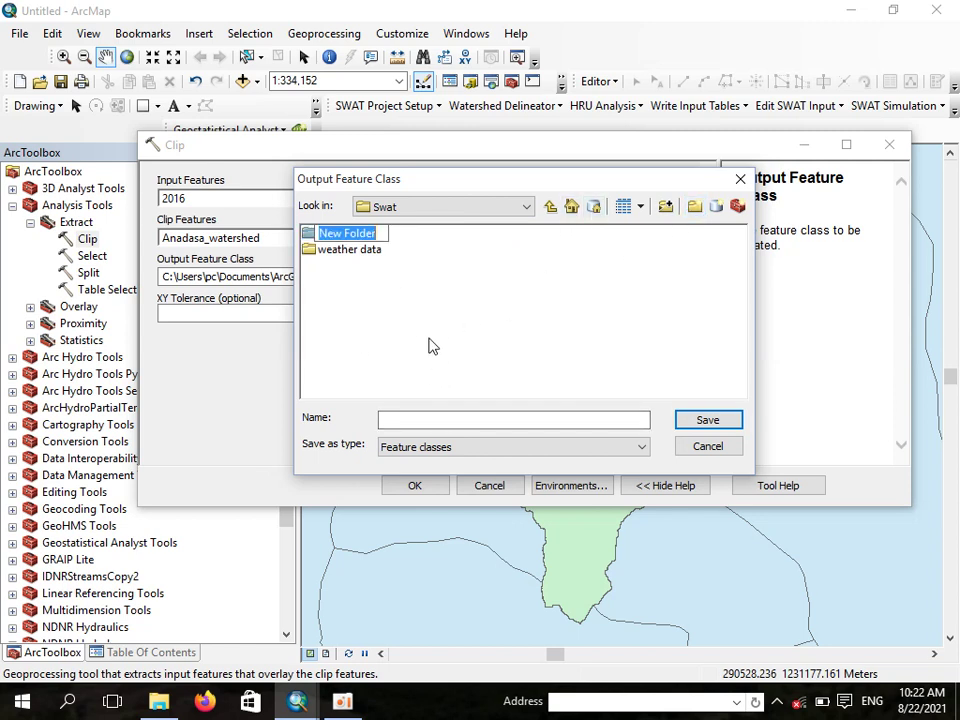
click(377, 255)
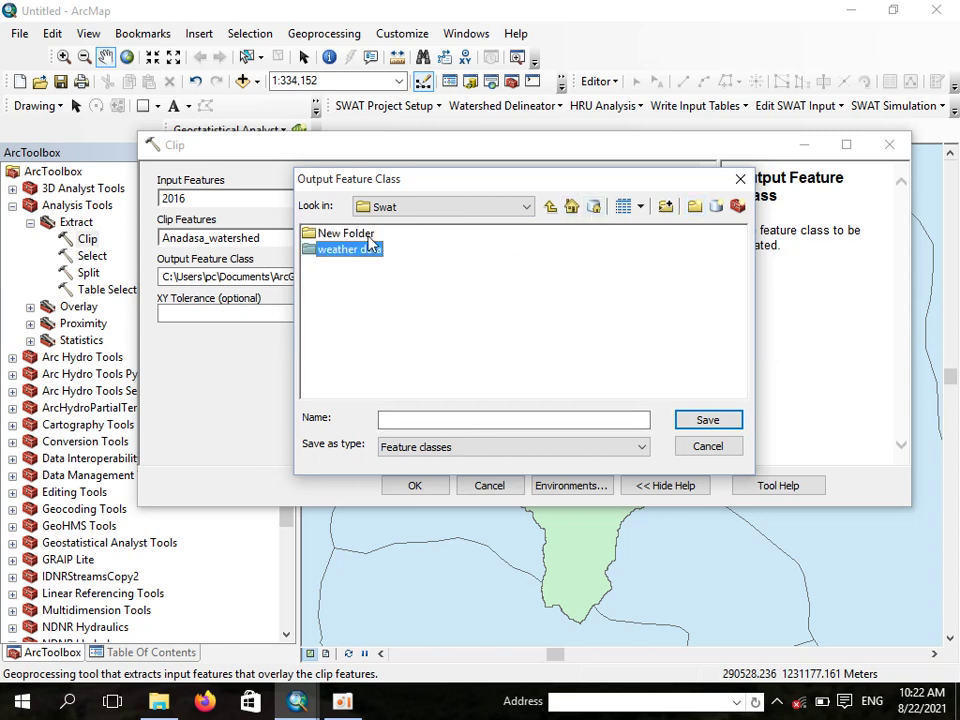
double_click(368, 238)
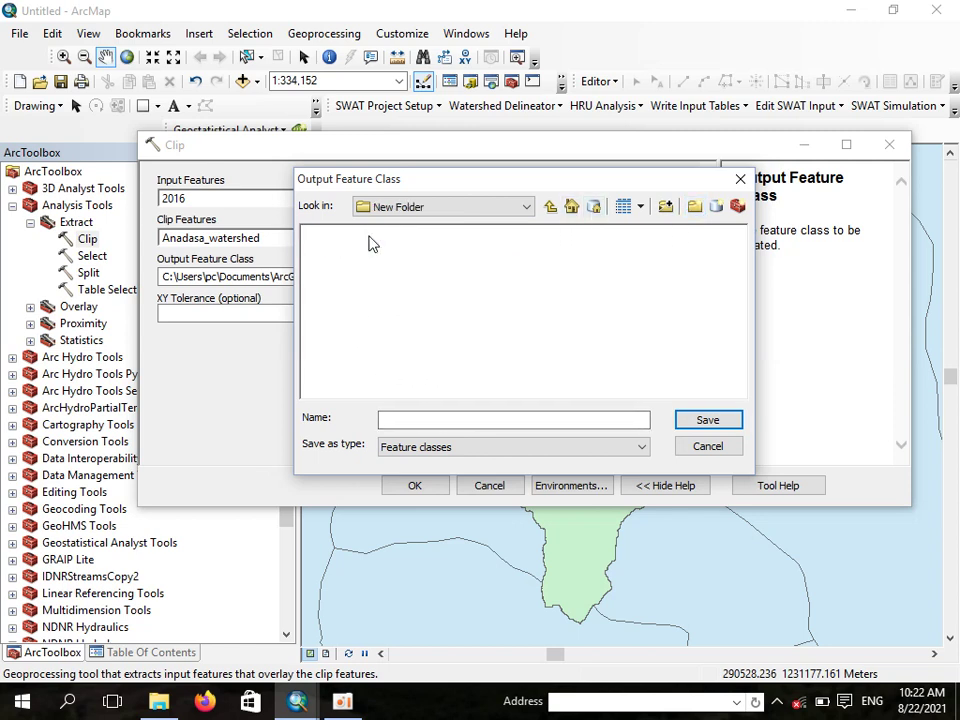
Save the output feature class as lulc_andas in New Folder and run the clip
click(492, 447)
click(437, 420)
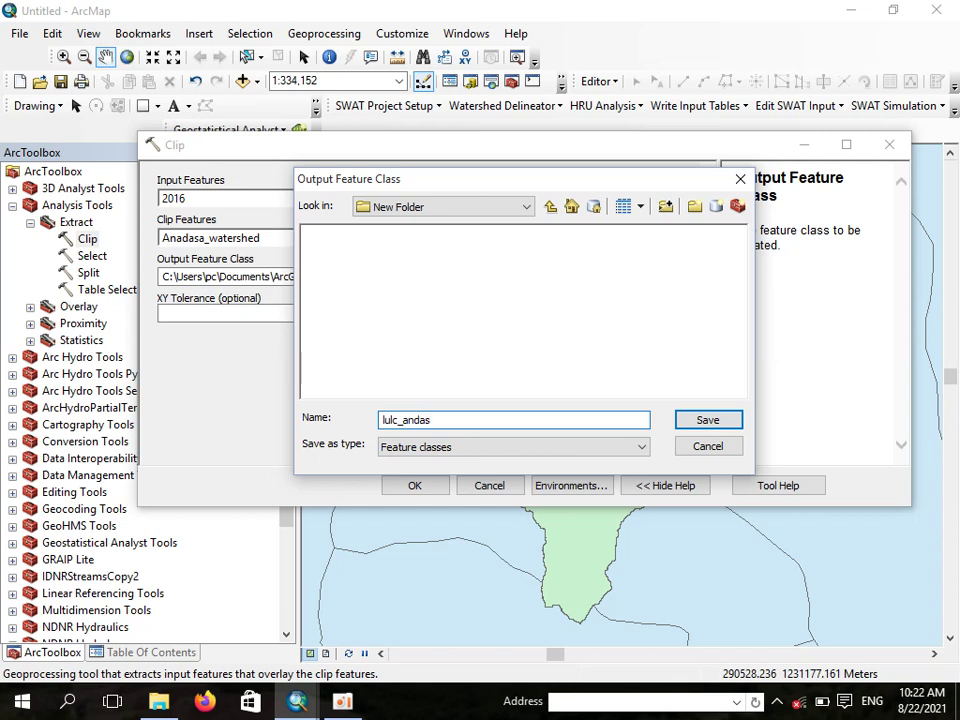
key(Return)
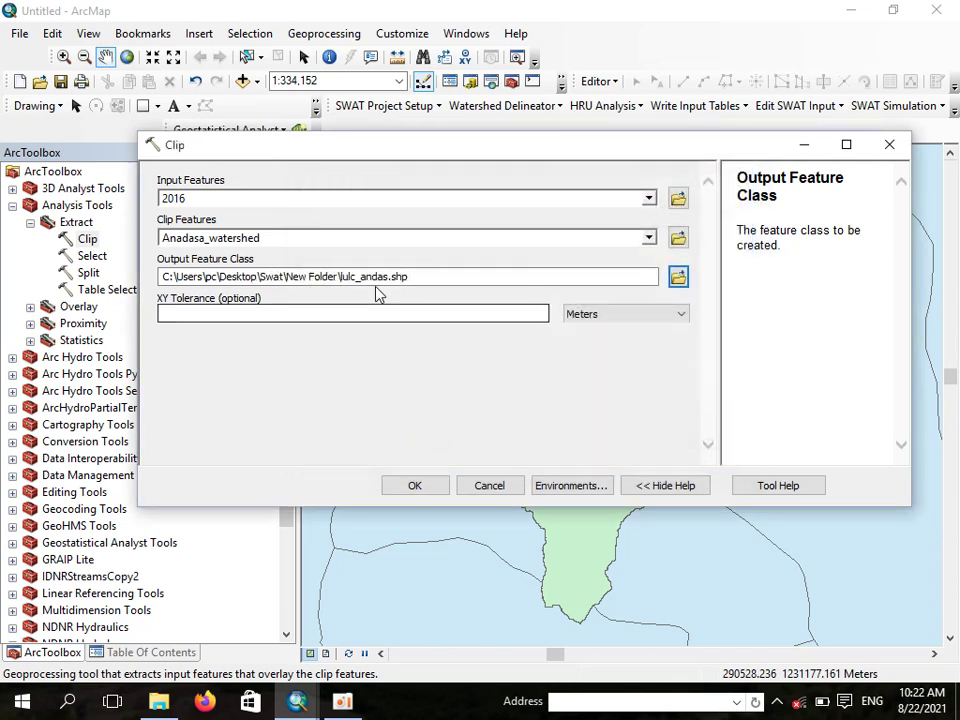
click(437, 487)
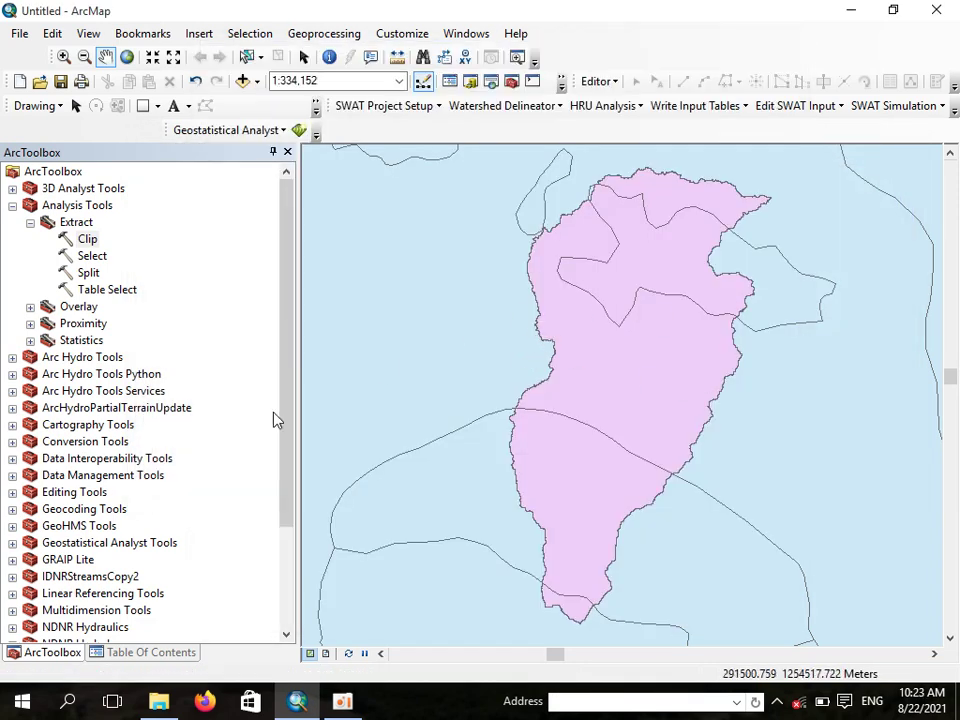
Hide the 2016 layer and symbolize lulc_andas by all unique values of the LAND_COVER field
click(133, 652)
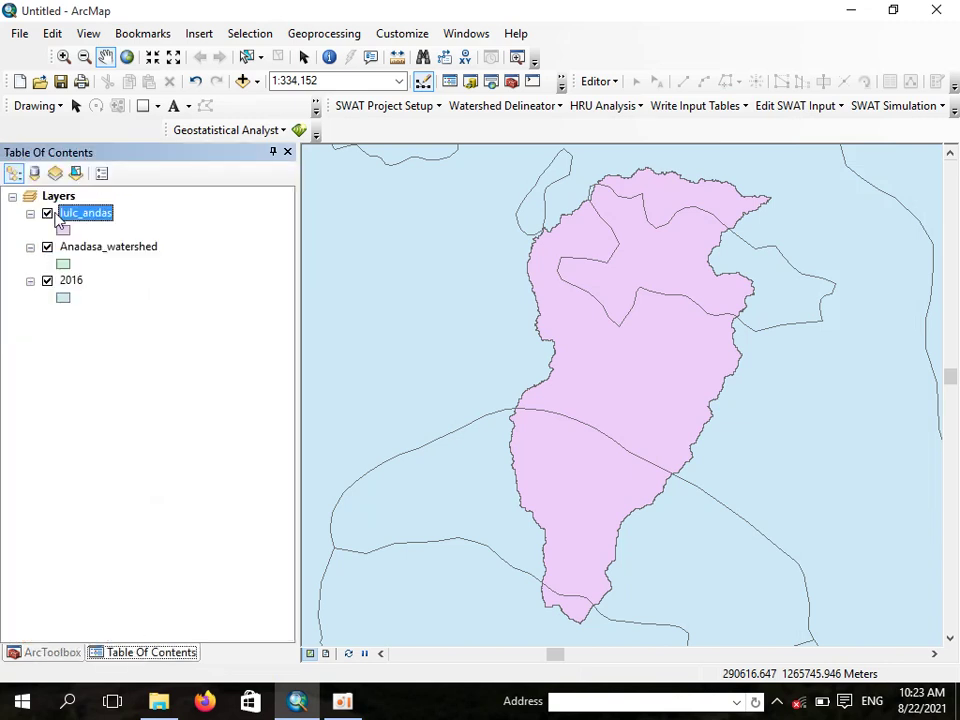
click(47, 281)
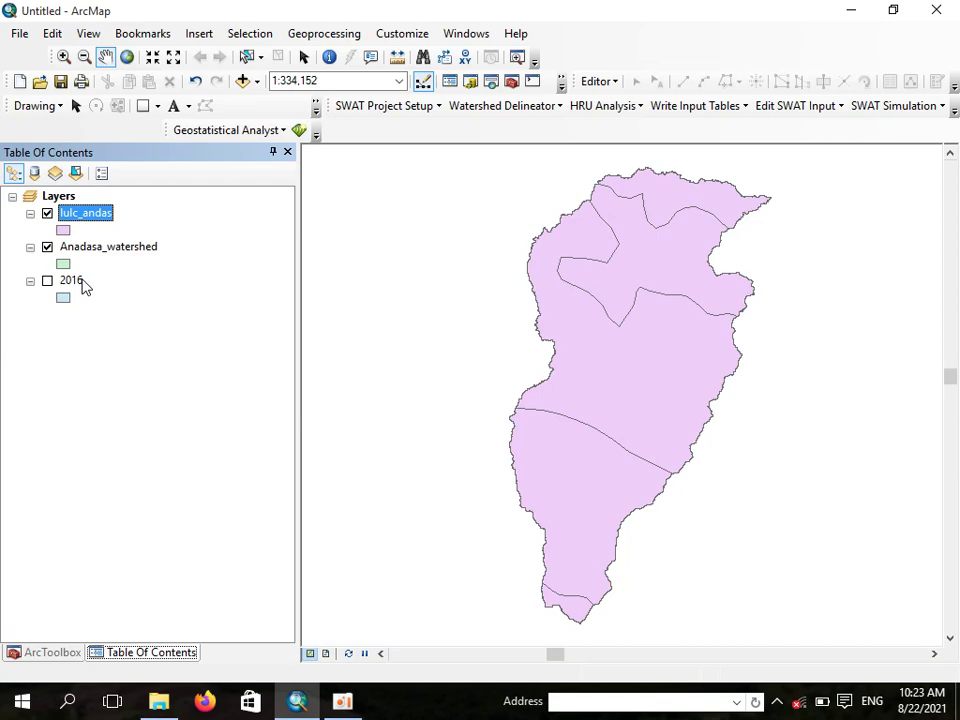
right_click(110, 222)
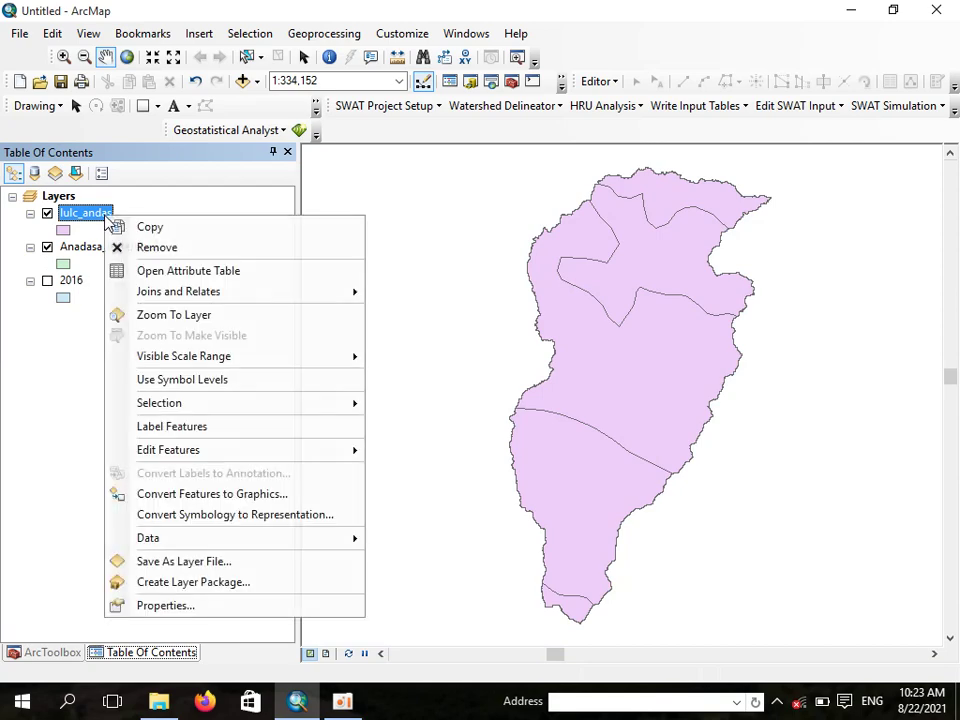
click(216, 605)
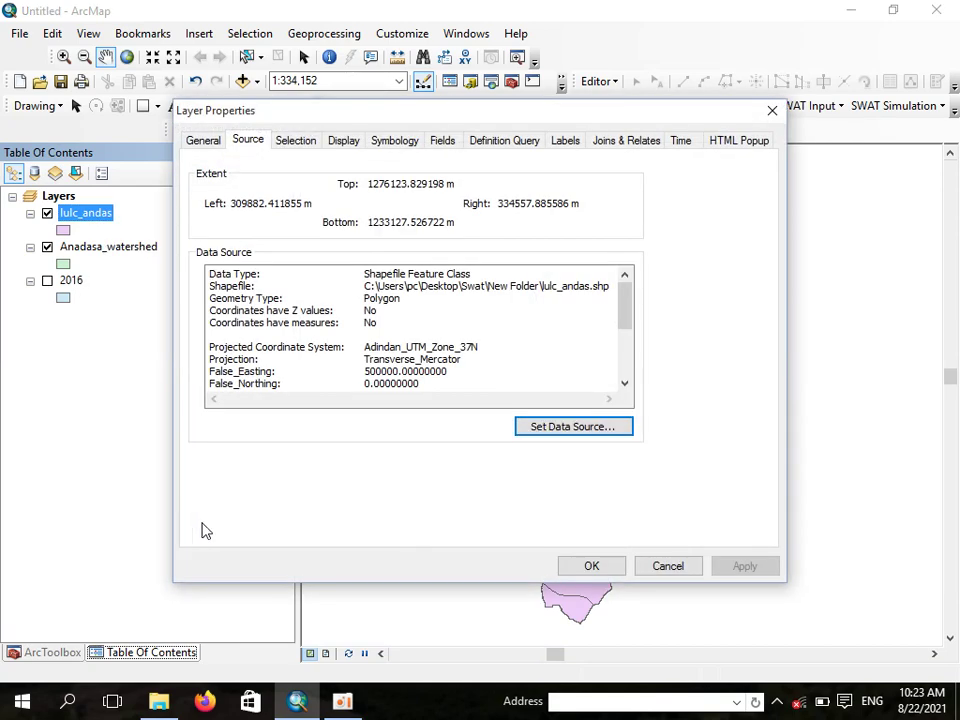
click(395, 146)
click(222, 205)
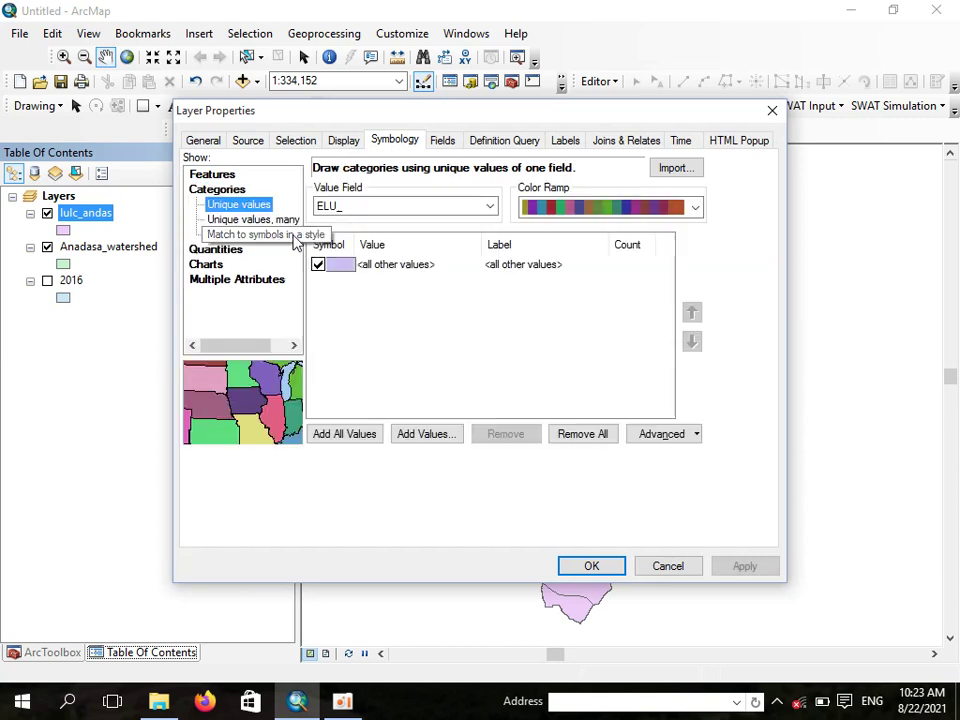
click(380, 206)
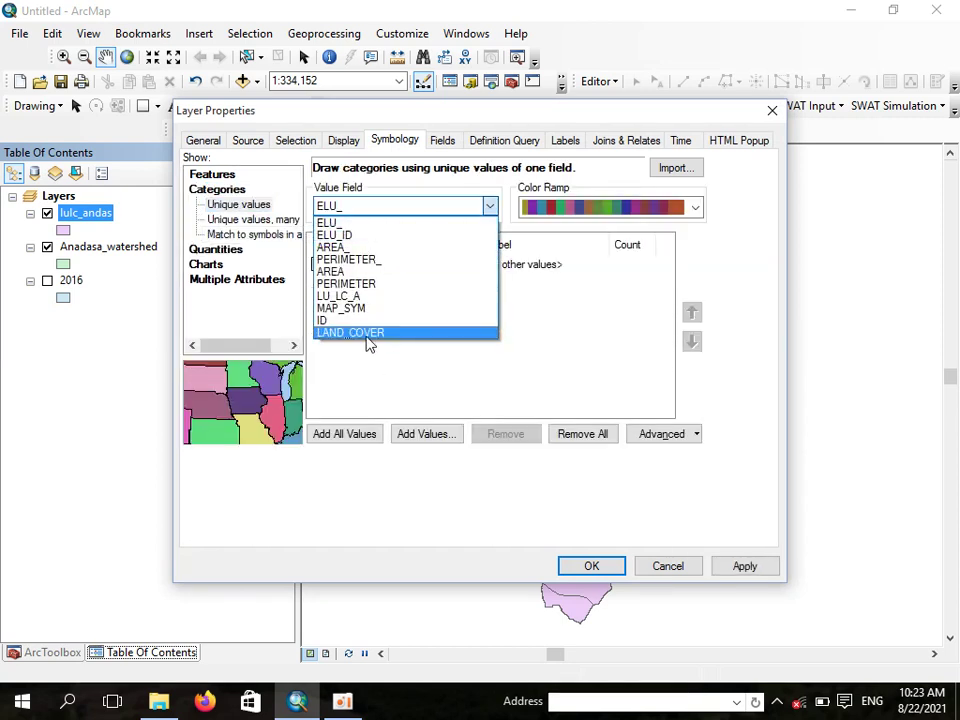
click(367, 334)
click(345, 436)
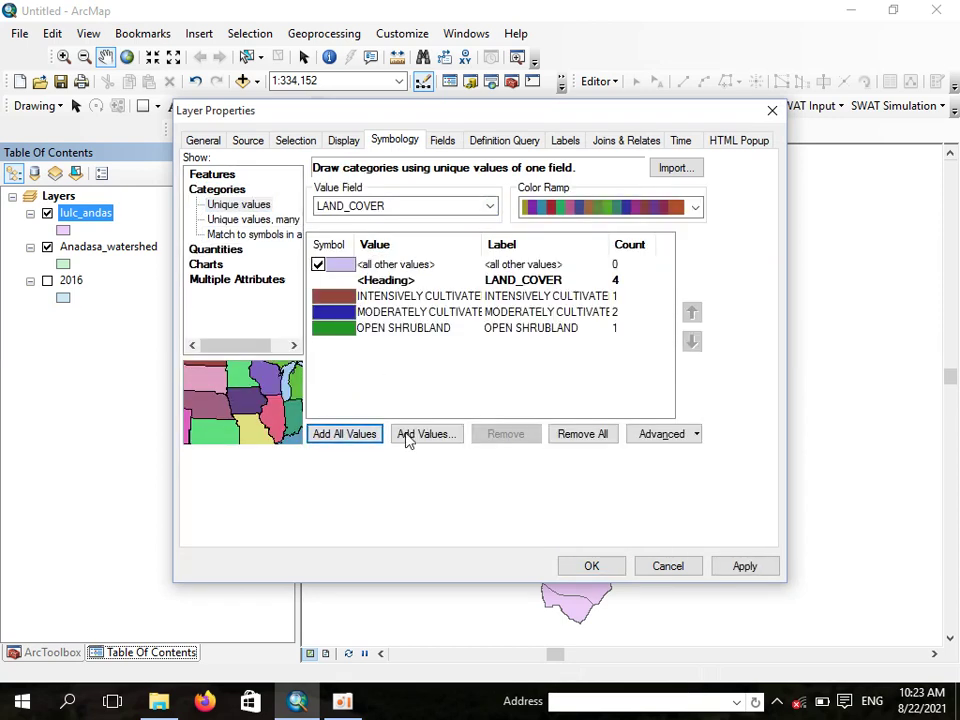
click(742, 568)
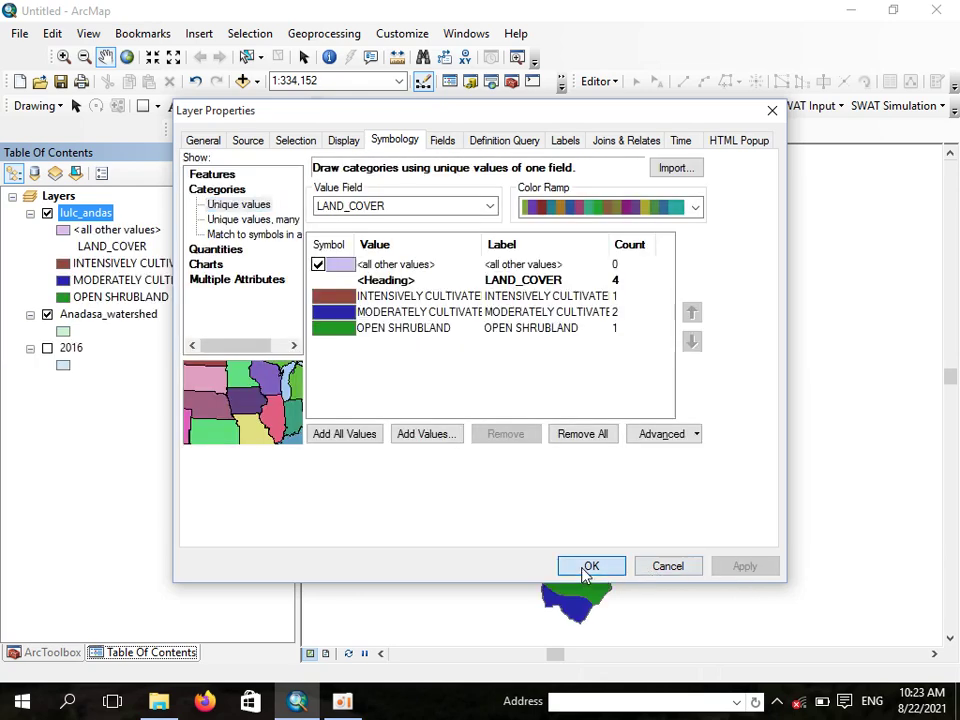
click(588, 568)
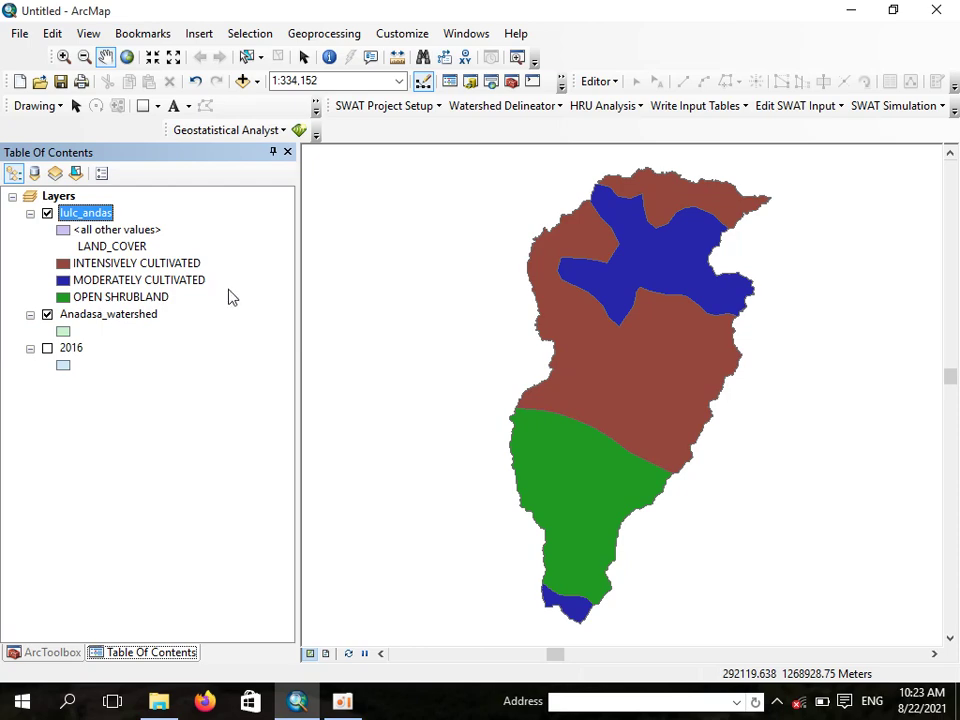
Open the SWAT2012 database from the Andasa 2 folder on drive E in Access and display its crop table
mouse_move(159, 700)
click(161, 615)
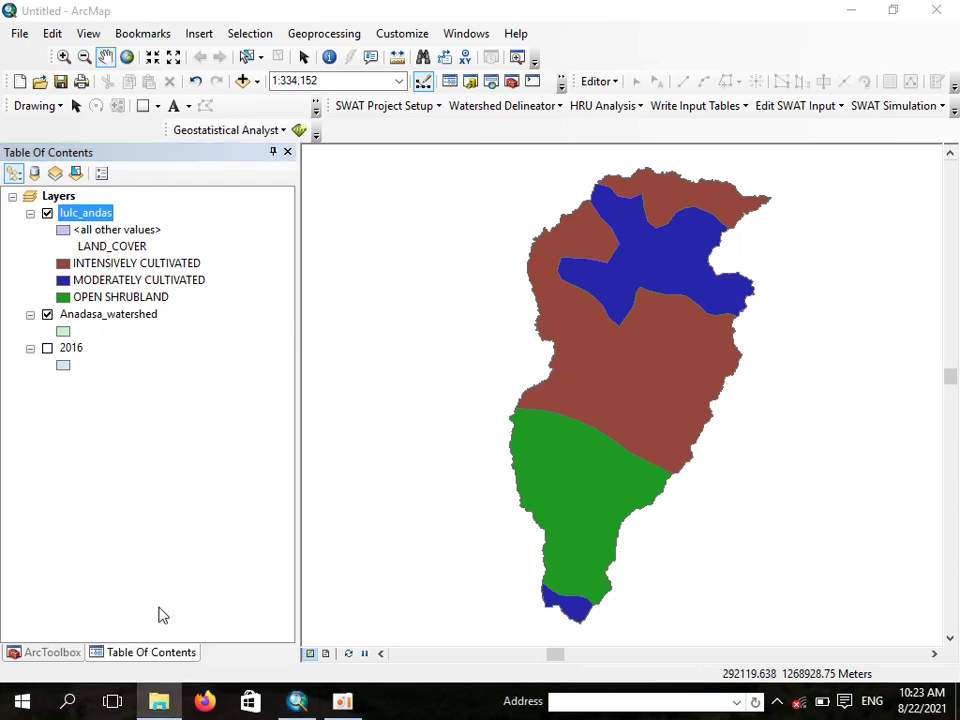
click(82, 545)
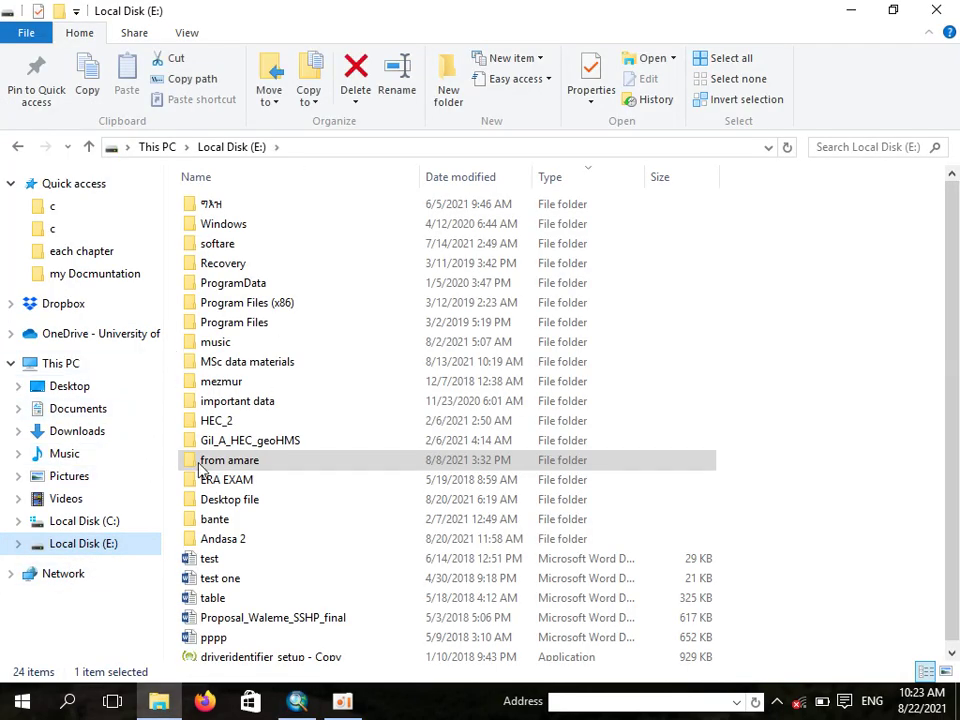
double_click(228, 541)
click(242, 421)
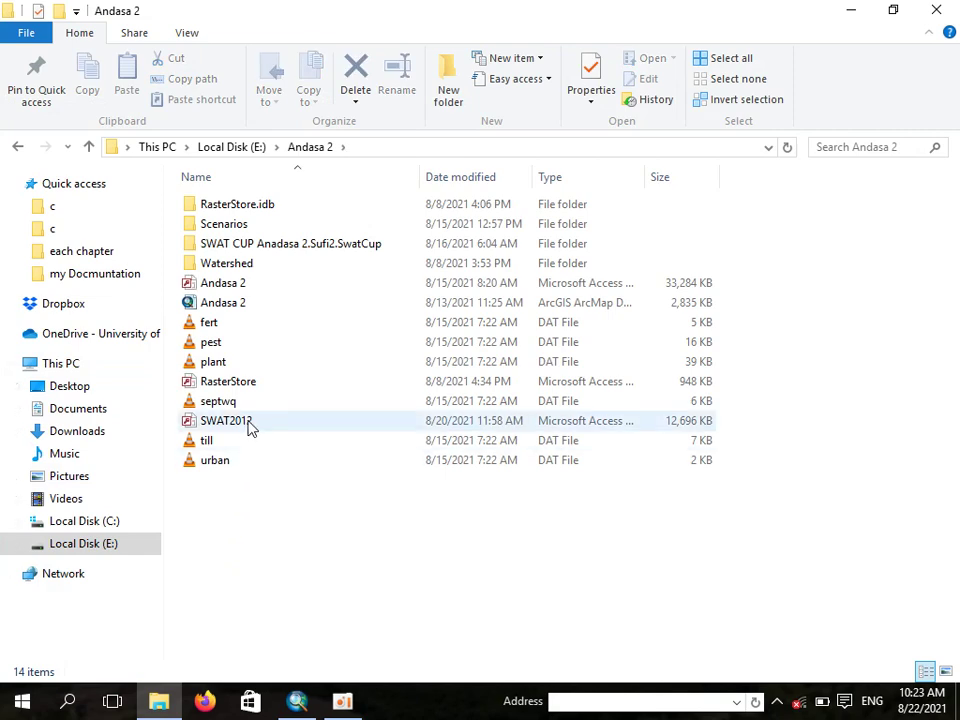
double_click(240, 421)
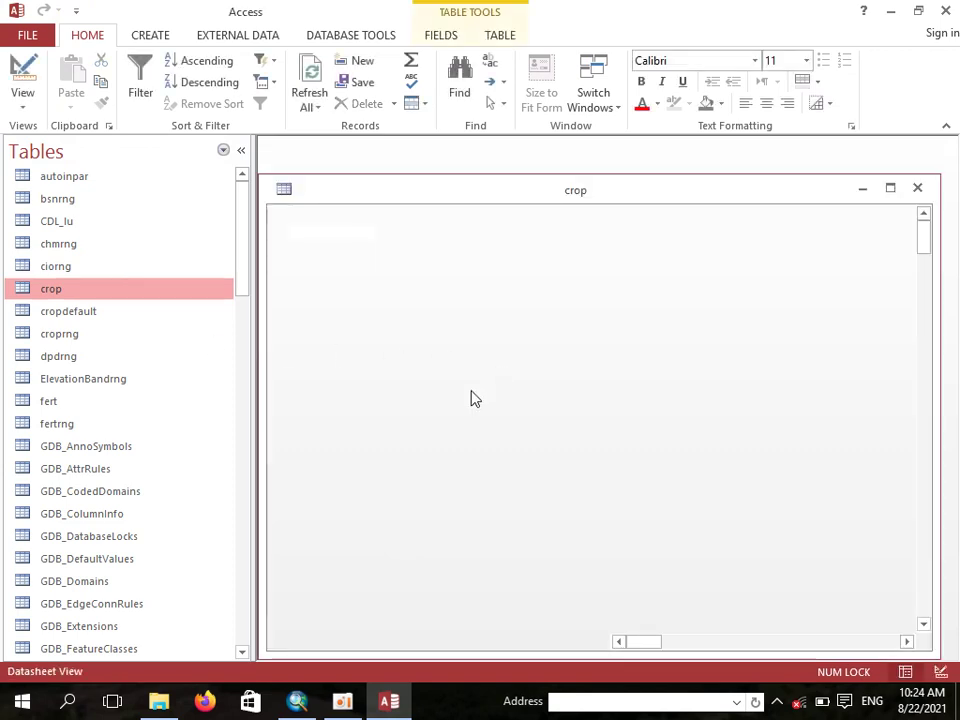
Review the LAND_COVER classes in ArcMap, and examine the CPNM codes for Forest-Mixed, Water and other covers in Access's crop table
mouse_move(297, 701)
click(255, 617)
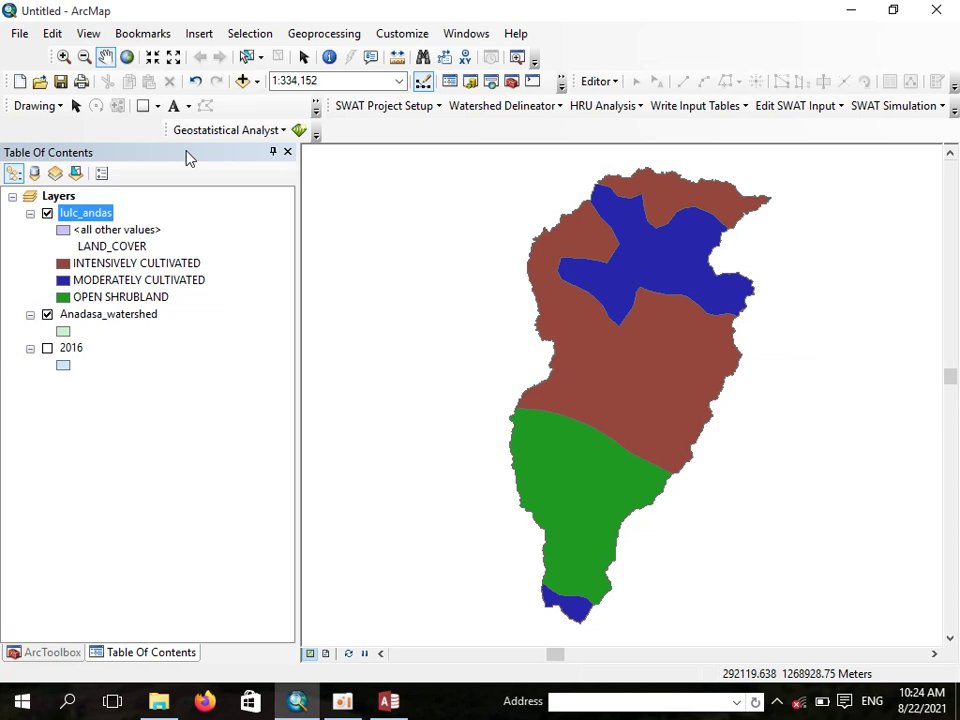
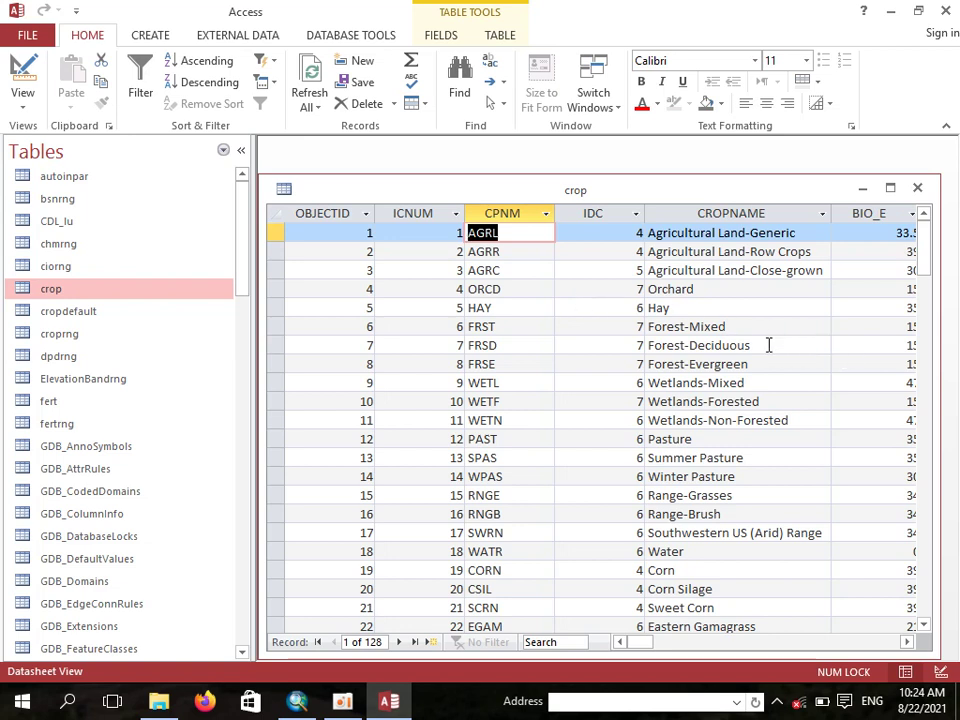
click(640, 330)
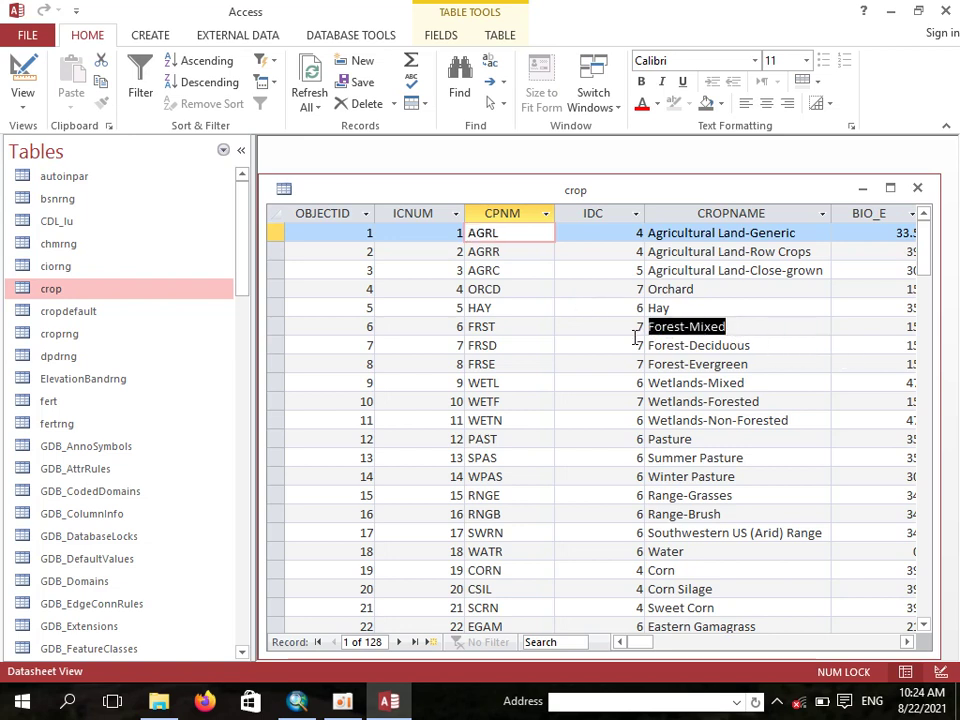
double_click(494, 327)
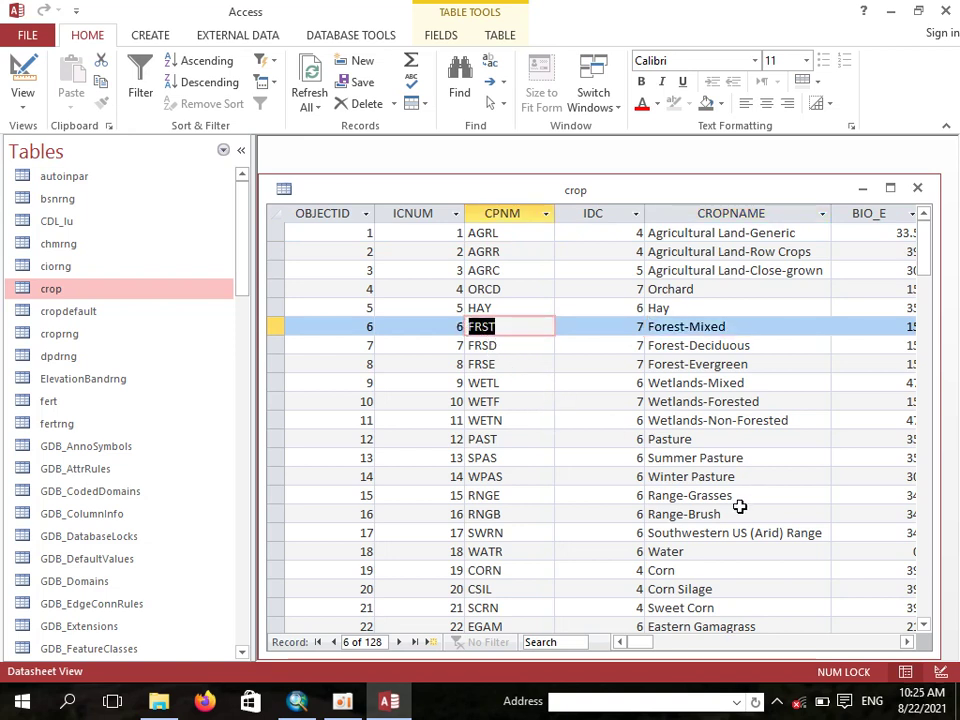
drag(700, 551, 636, 549)
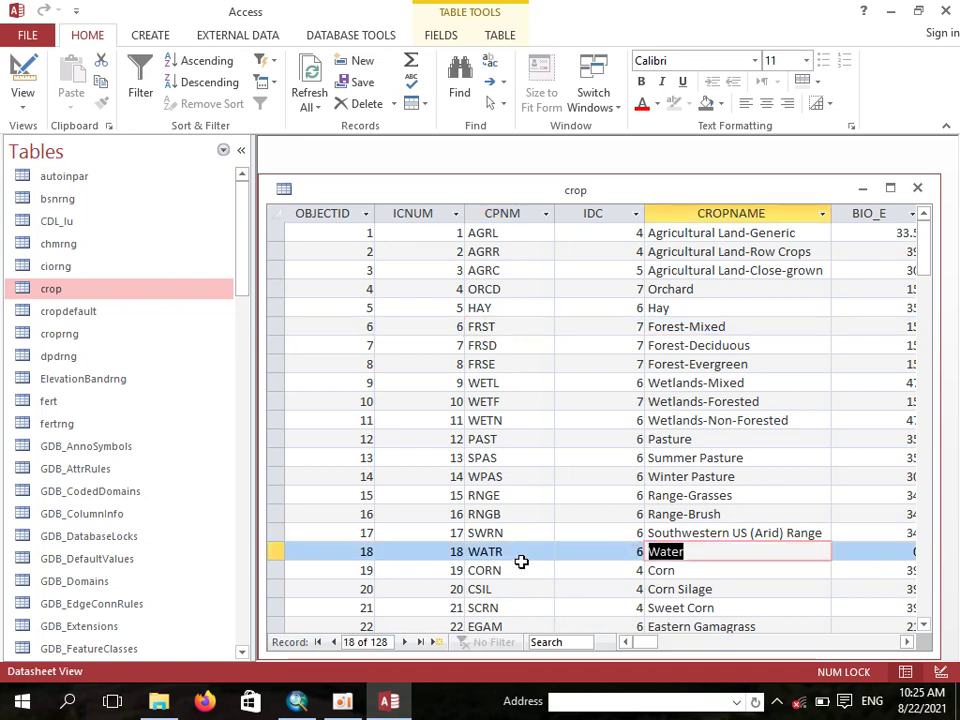
drag(512, 554, 454, 553)
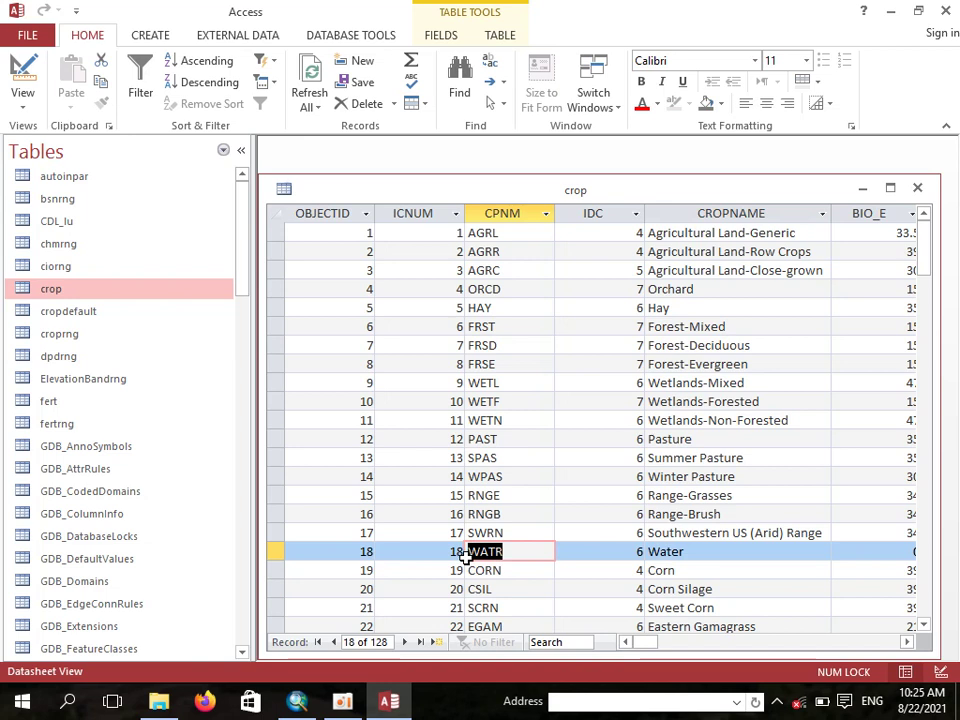
click(586, 439)
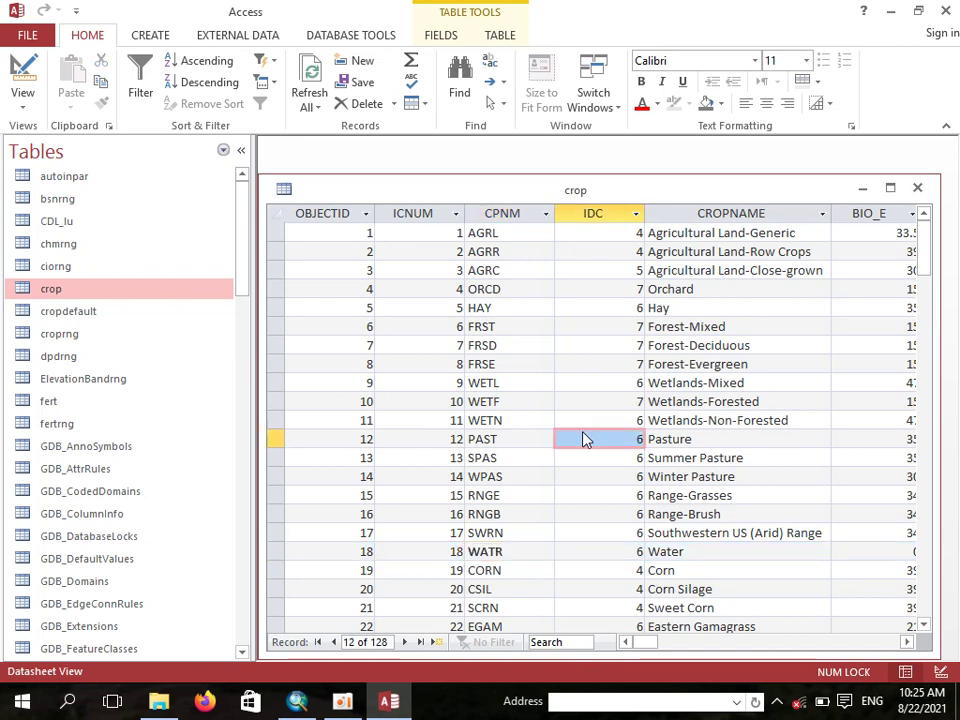
click(585, 401)
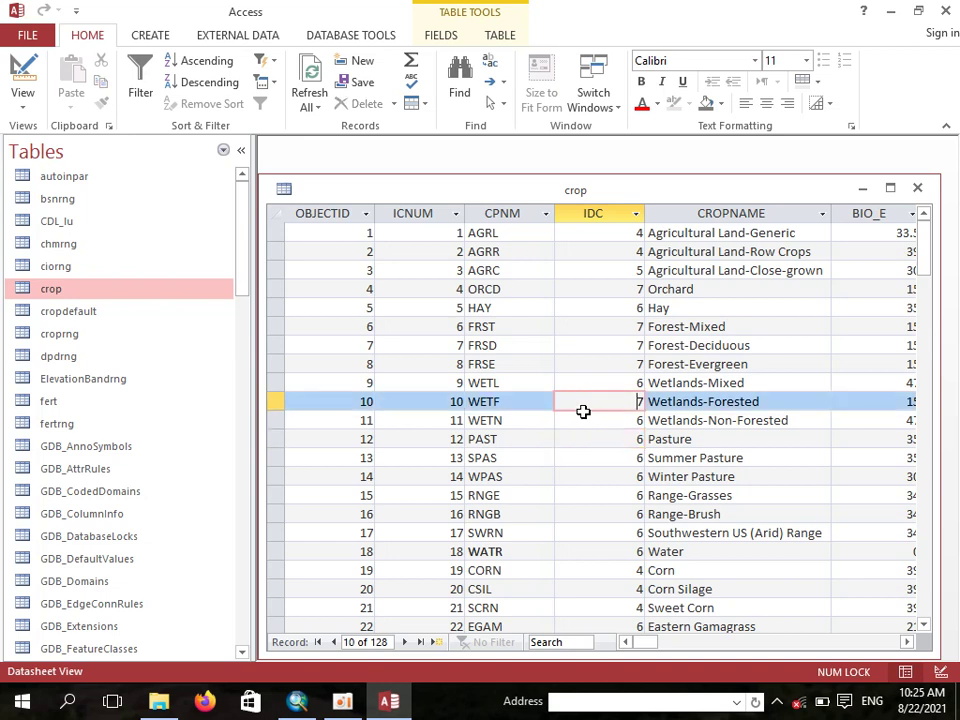
click(598, 378)
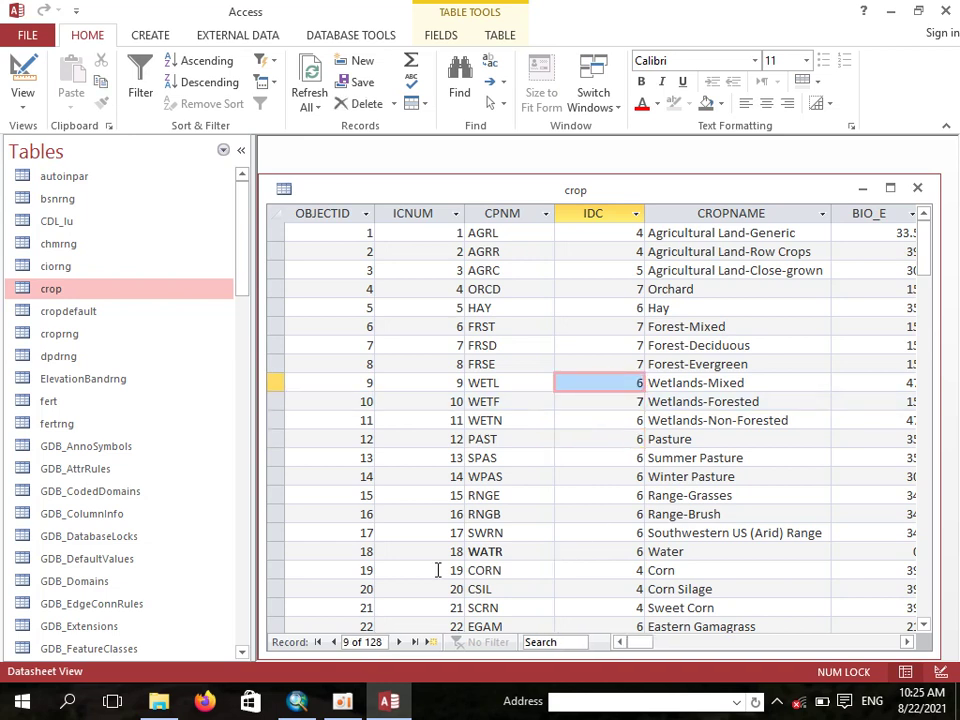
Switch to ArcMap and open the lulc_andas attribute table to examine its LAND_COVER column
mouse_move(297, 701)
click(270, 630)
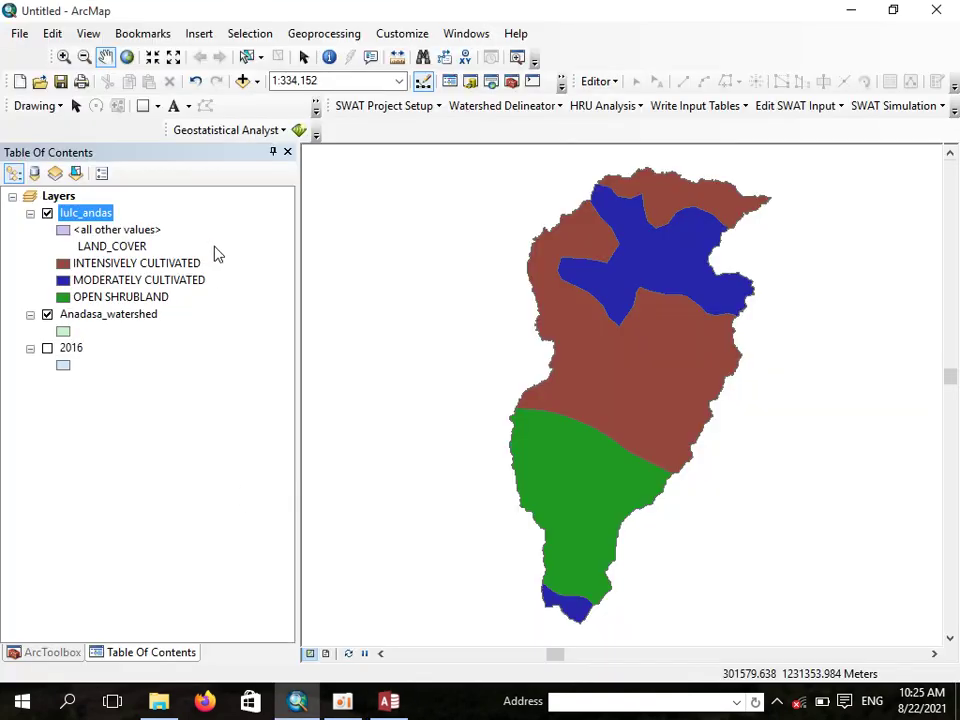
click(86, 213)
right_click(86, 213)
click(147, 266)
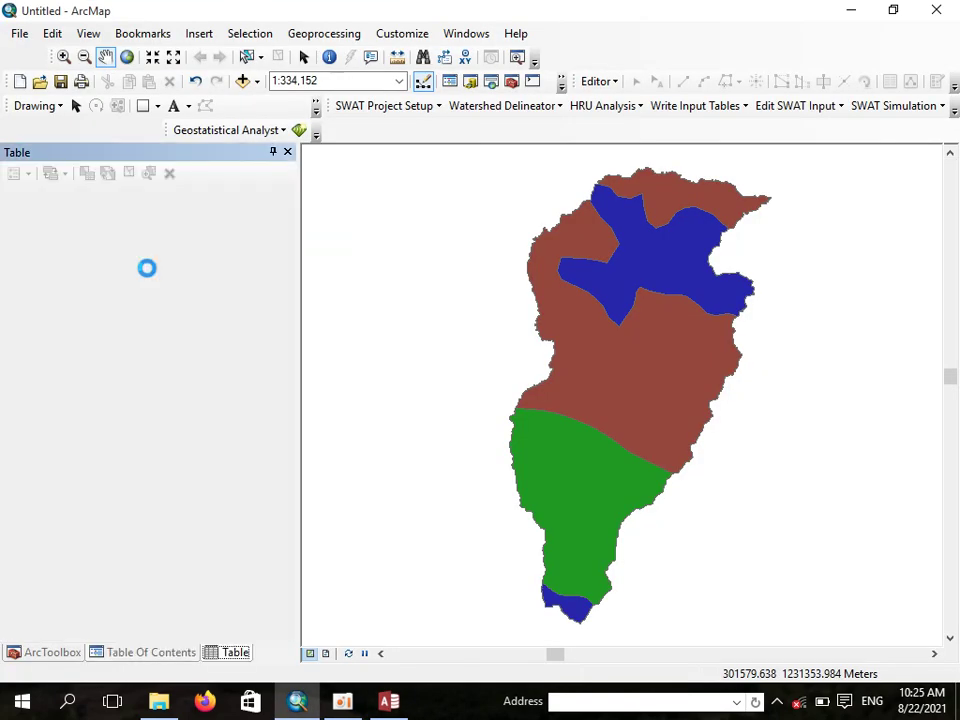
drag(71, 567, 285, 566)
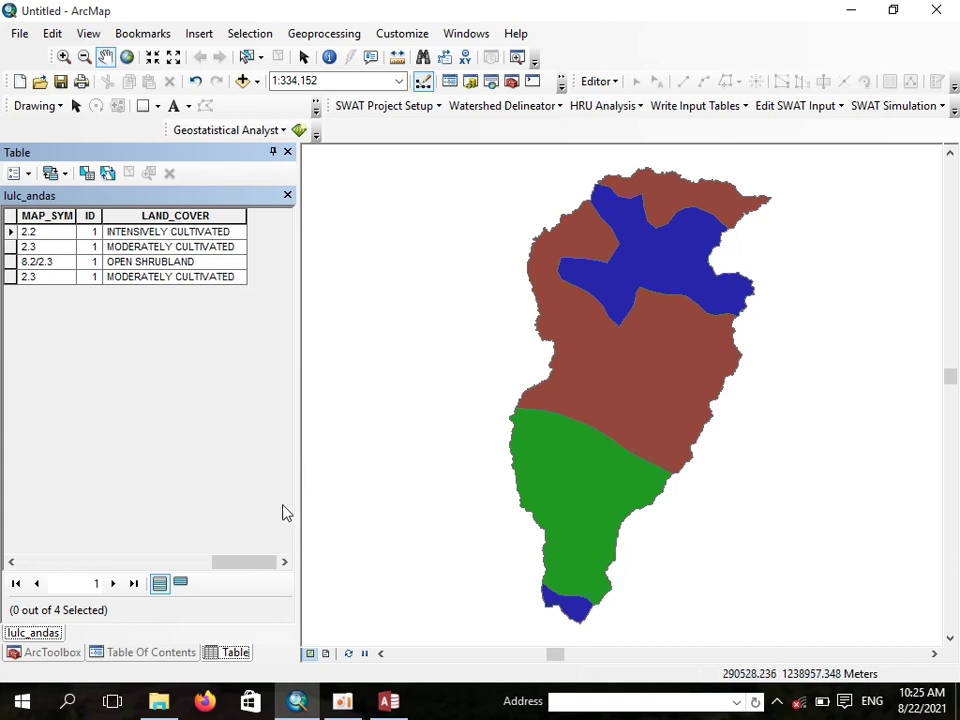
Switch to Access to examine the CPNM codes in the crop table, and return to ArcMap
mouse_move(390, 708)
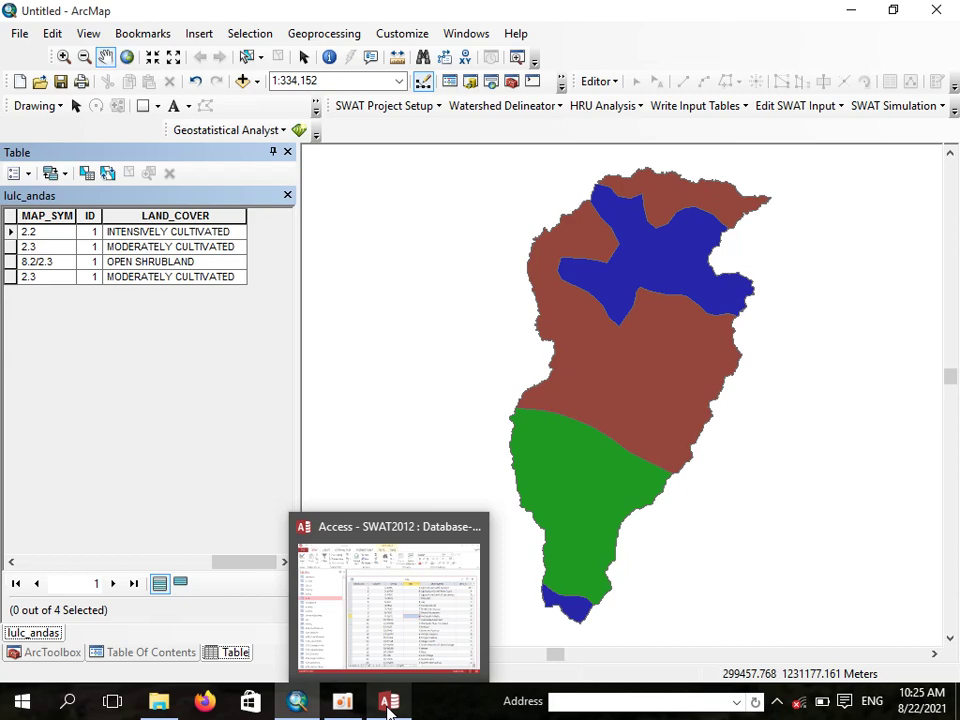
click(390, 618)
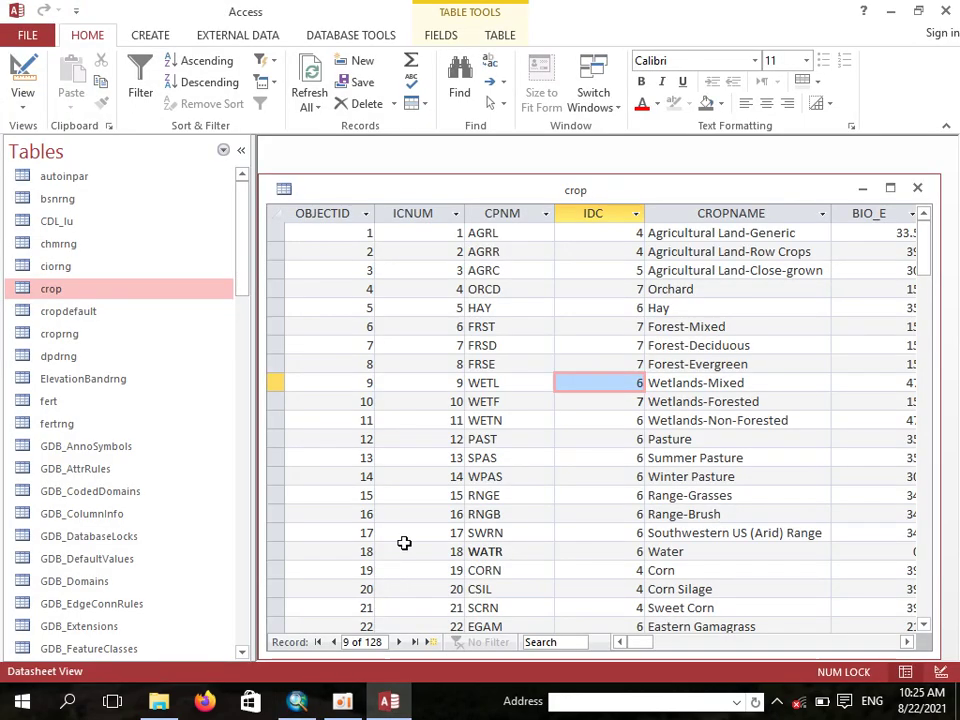
click(495, 216)
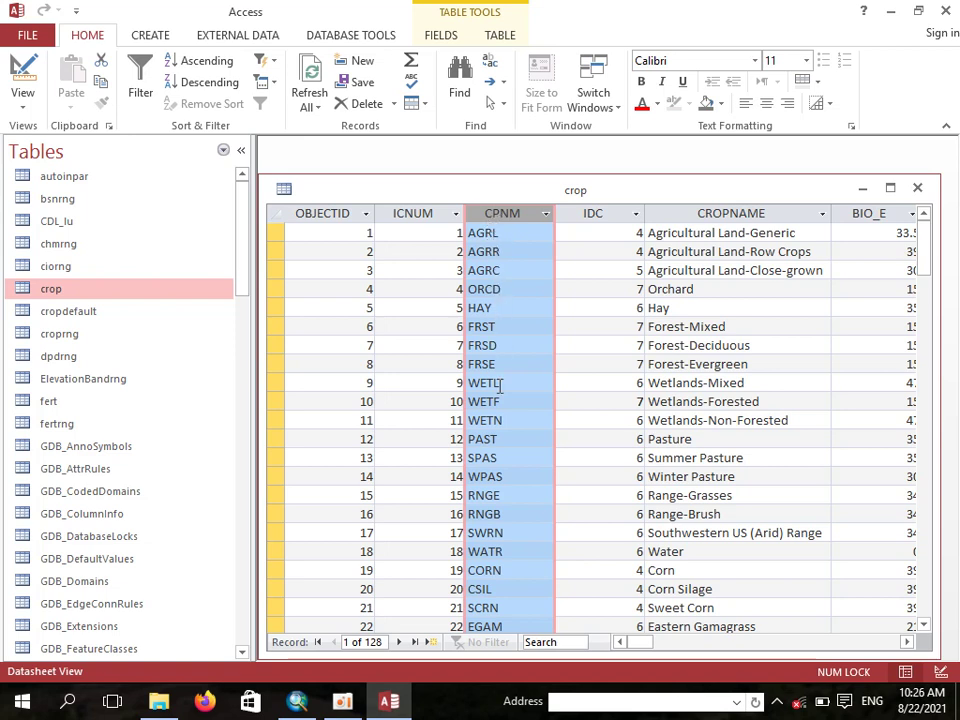
click(491, 307)
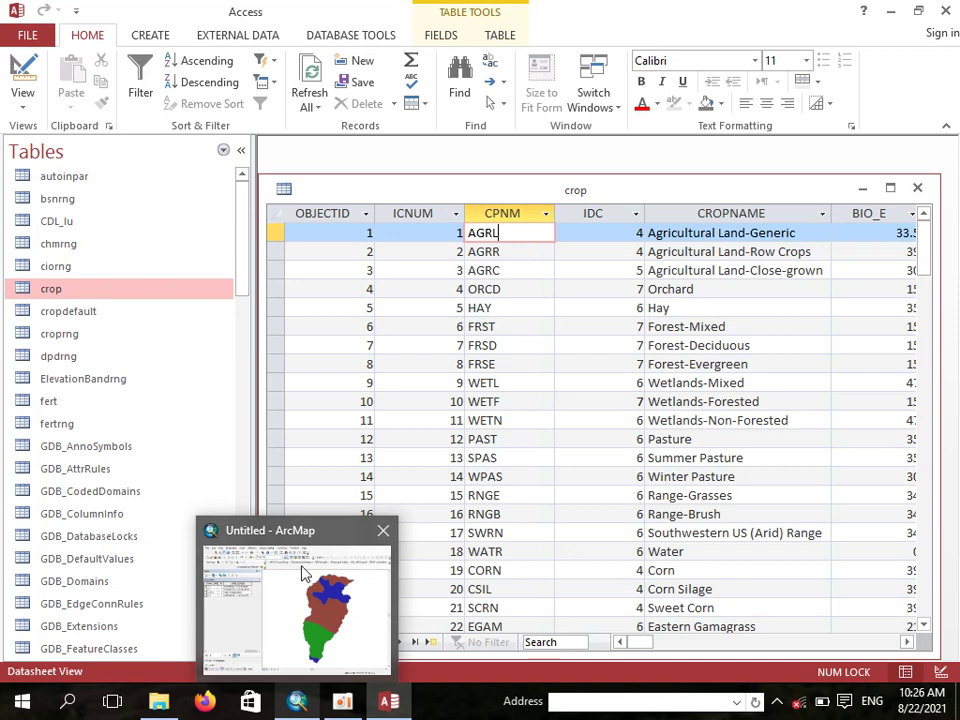
click(297, 700)
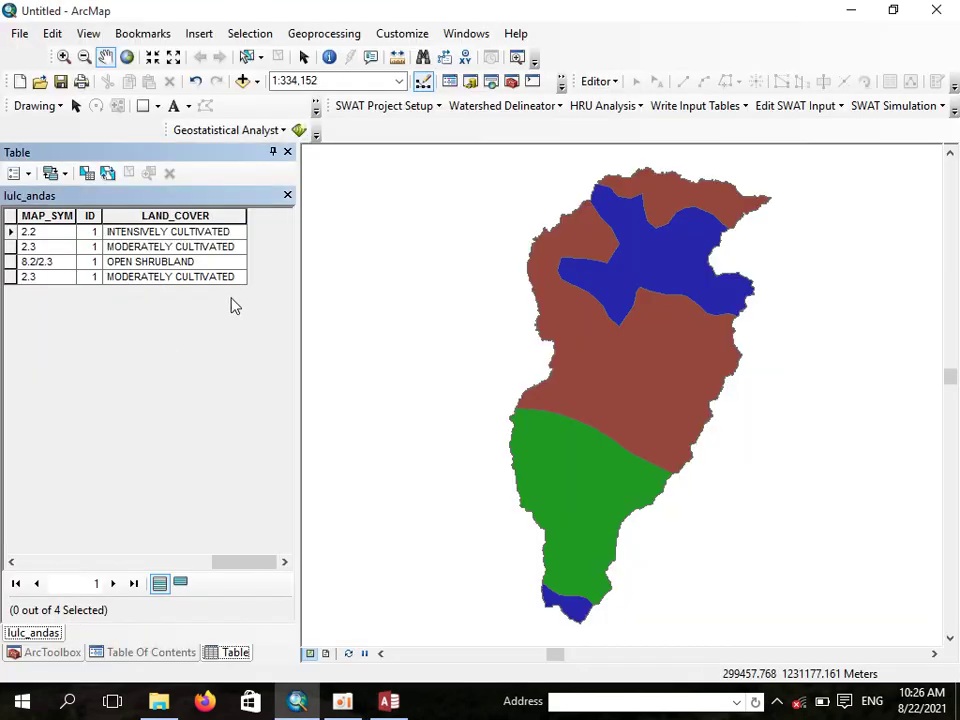
Add a text field named SWAT_Crop with a length of 50 to the lulc_andas attribute table
click(222, 262)
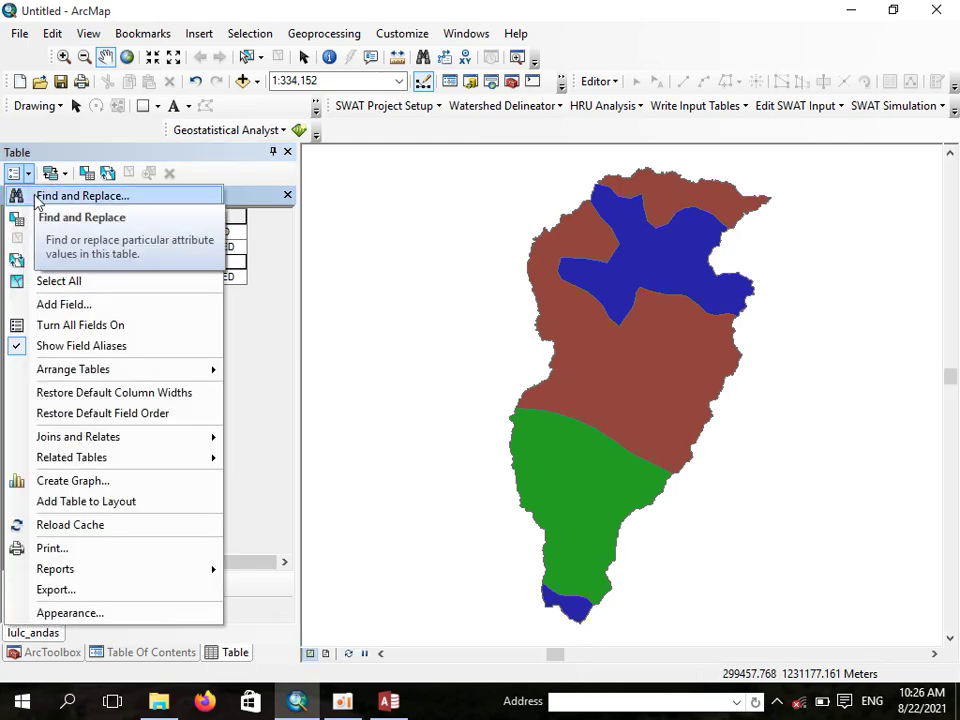
click(56, 305)
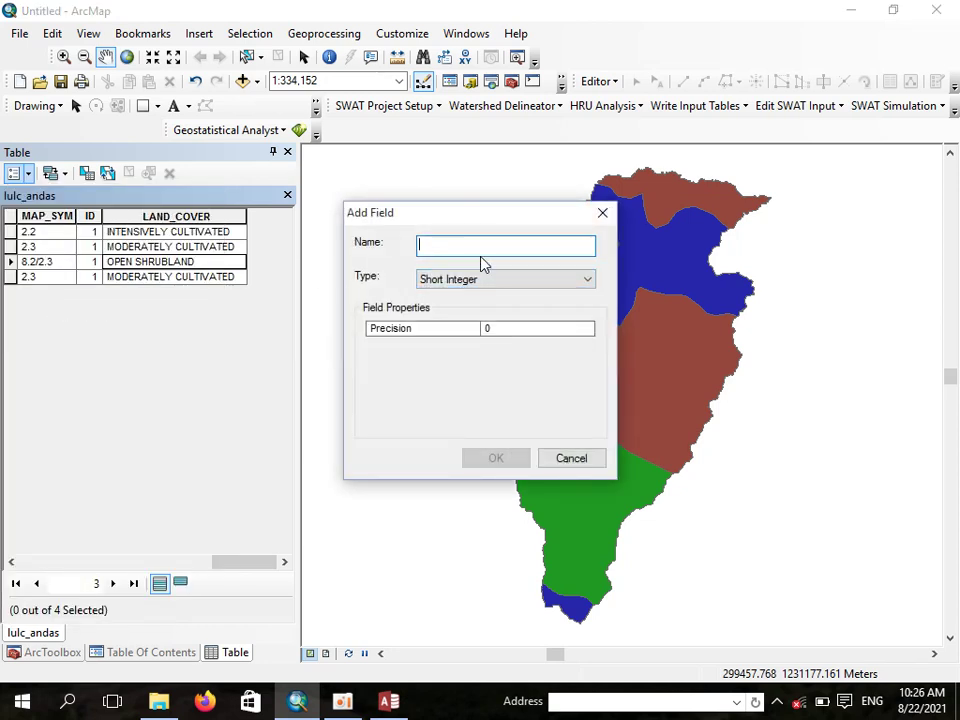
text(C)
key(BackSpace)
text(SWAT_Crop)
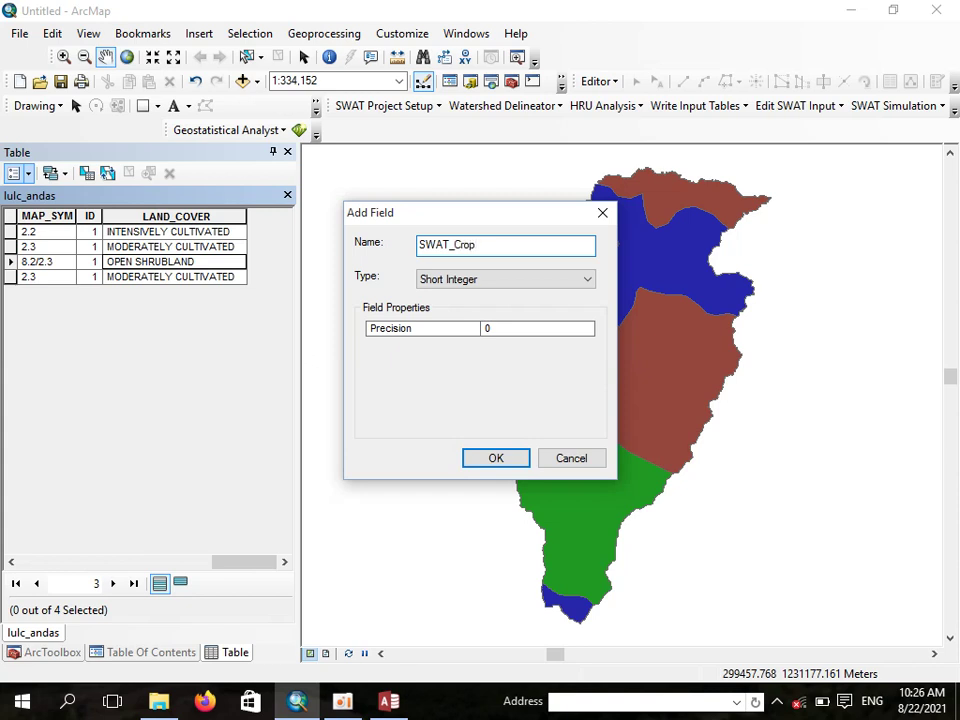
click(497, 283)
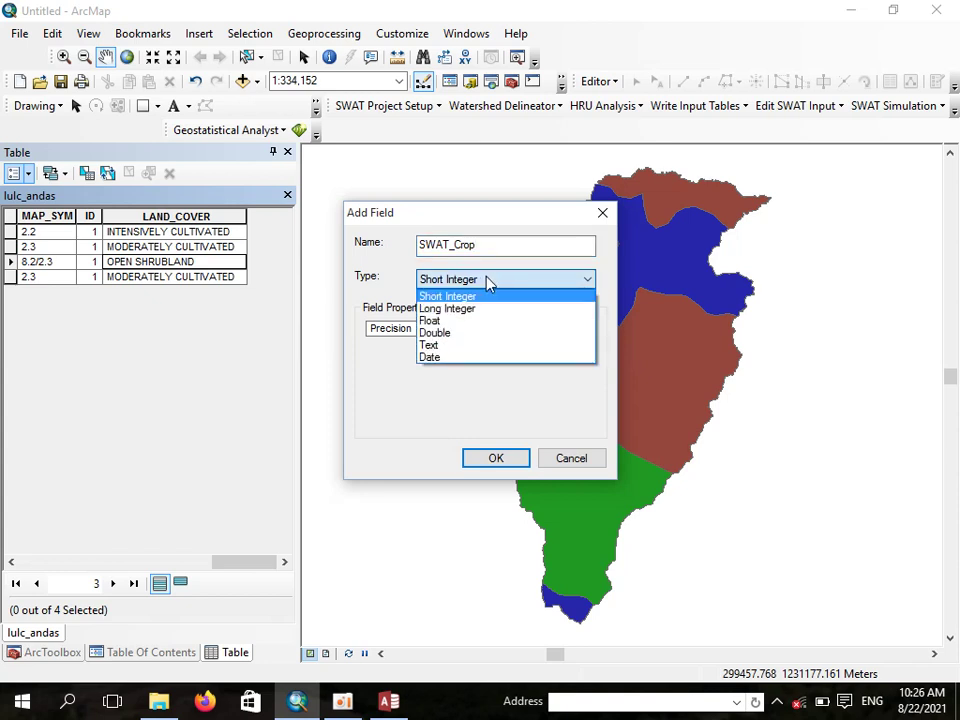
click(452, 347)
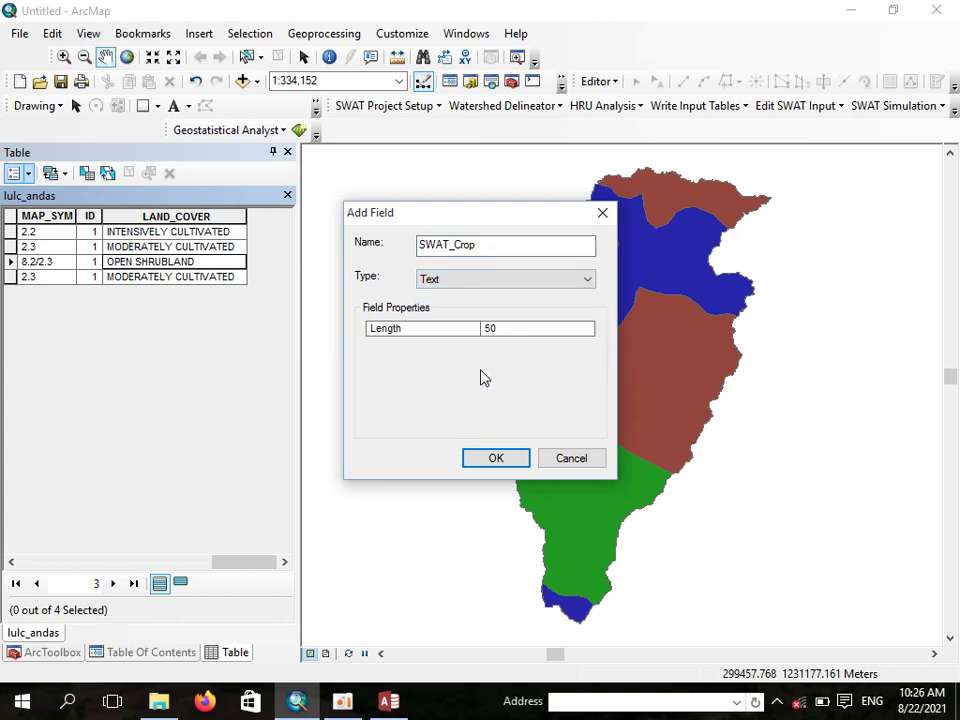
click(492, 339)
click(507, 469)
click(506, 464)
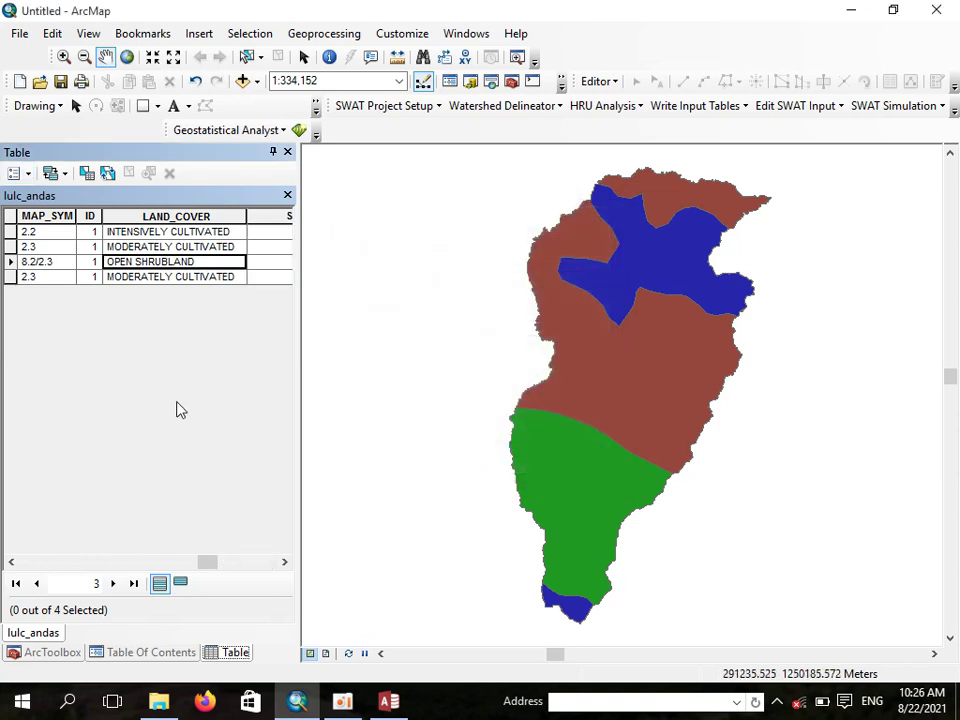
Widen the attribute table view so that the LAND_COVER and full SWAT_Crop columns are shown side by side
drag(206, 562, 281, 564)
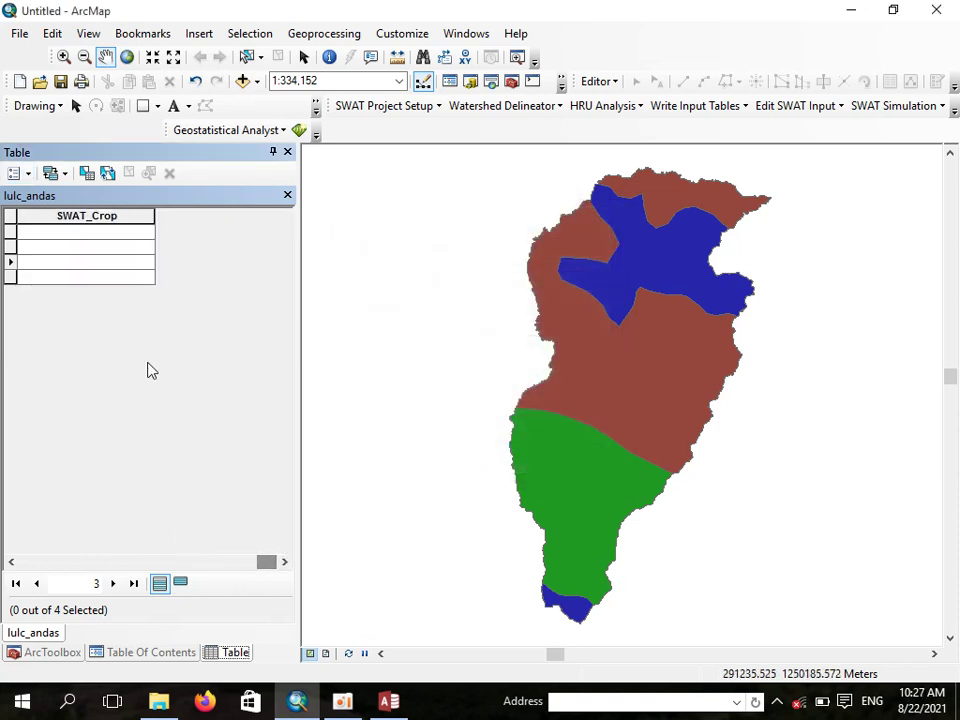
click(125, 216)
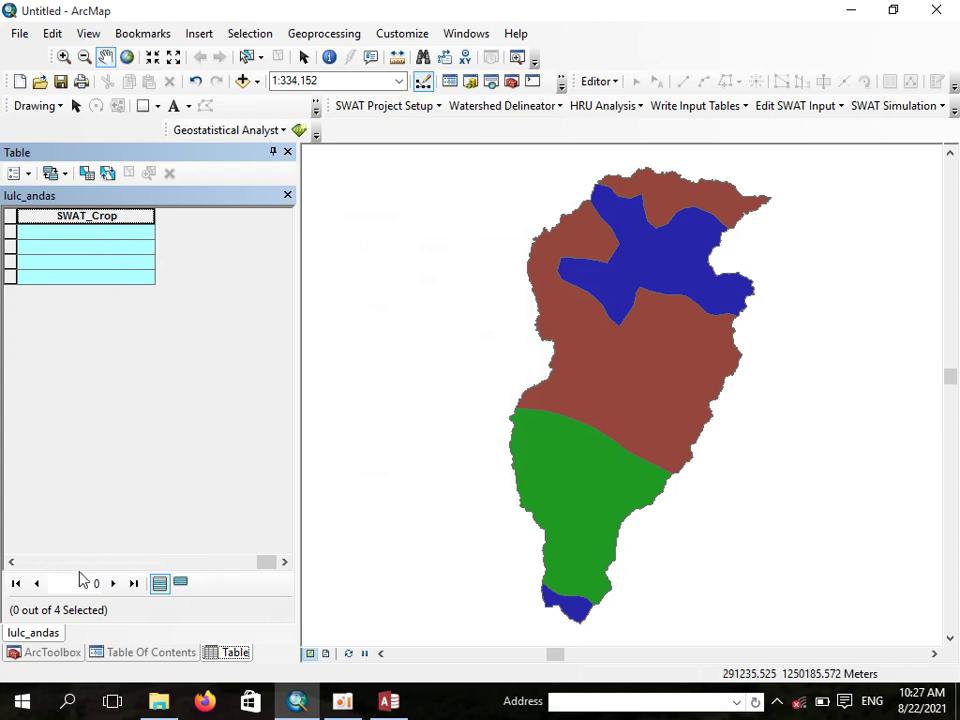
click(11, 562)
click(285, 563)
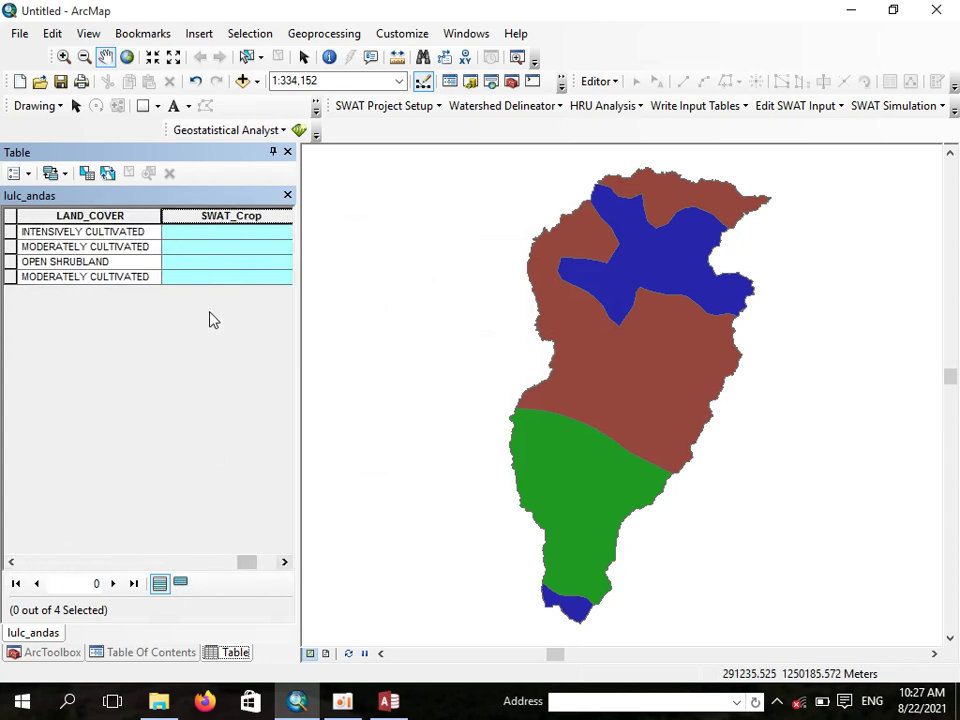
click(213, 249)
click(125, 233)
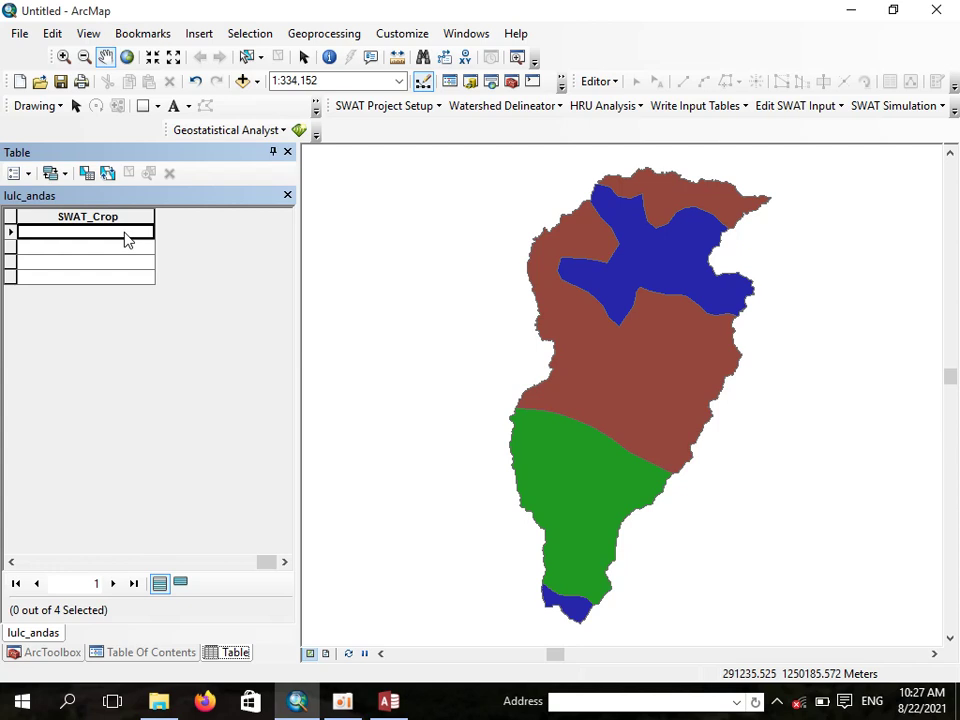
click(11, 562)
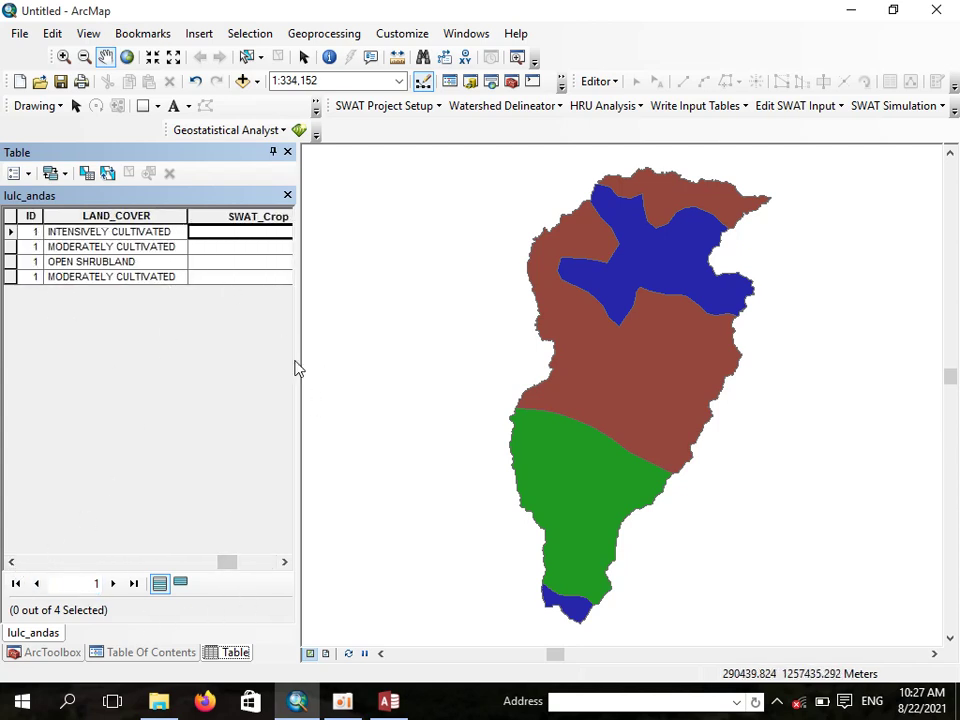
drag(298, 328, 348, 321)
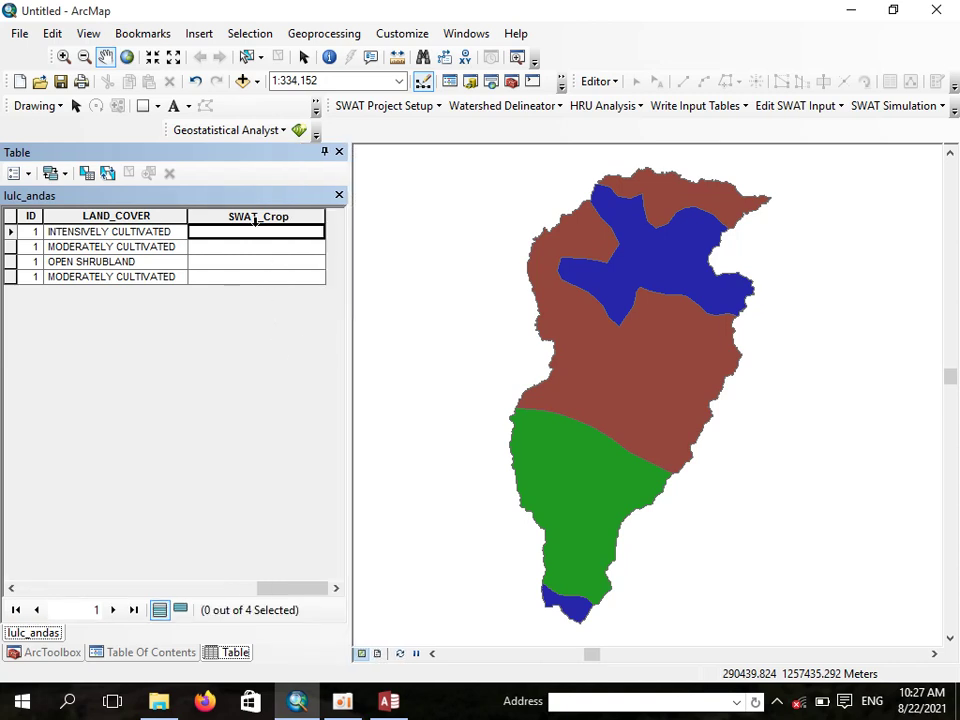
click(233, 247)
click(219, 236)
Start editing the lulc_andas layer's features and return to the SWAT_Crop cells in its attribute table
click(146, 652)
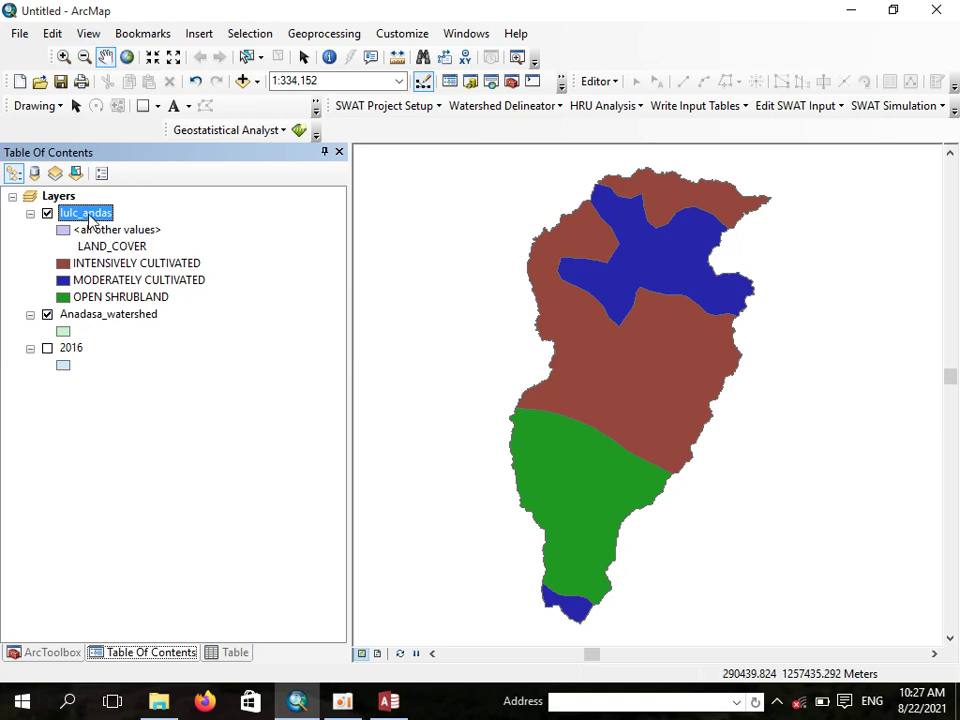
right_click(89, 216)
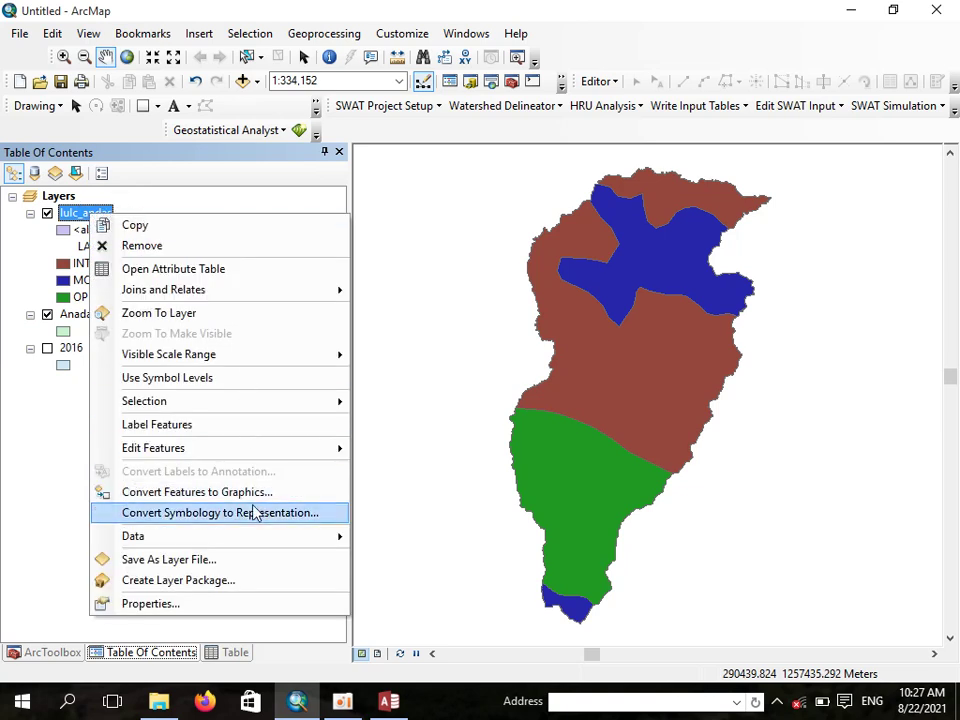
mouse_move(306, 456)
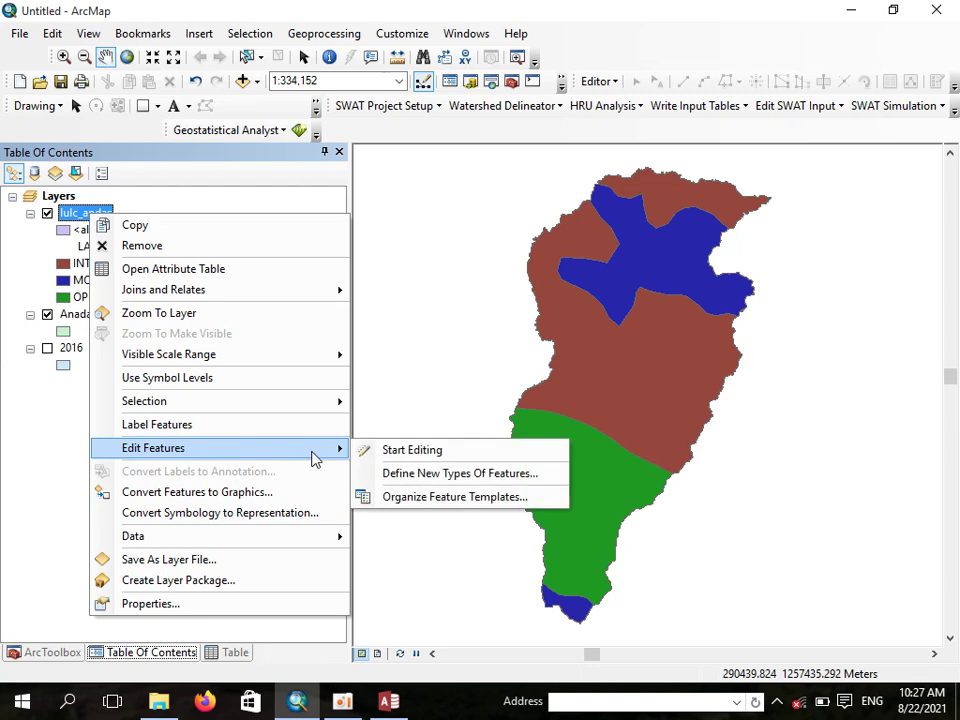
click(457, 455)
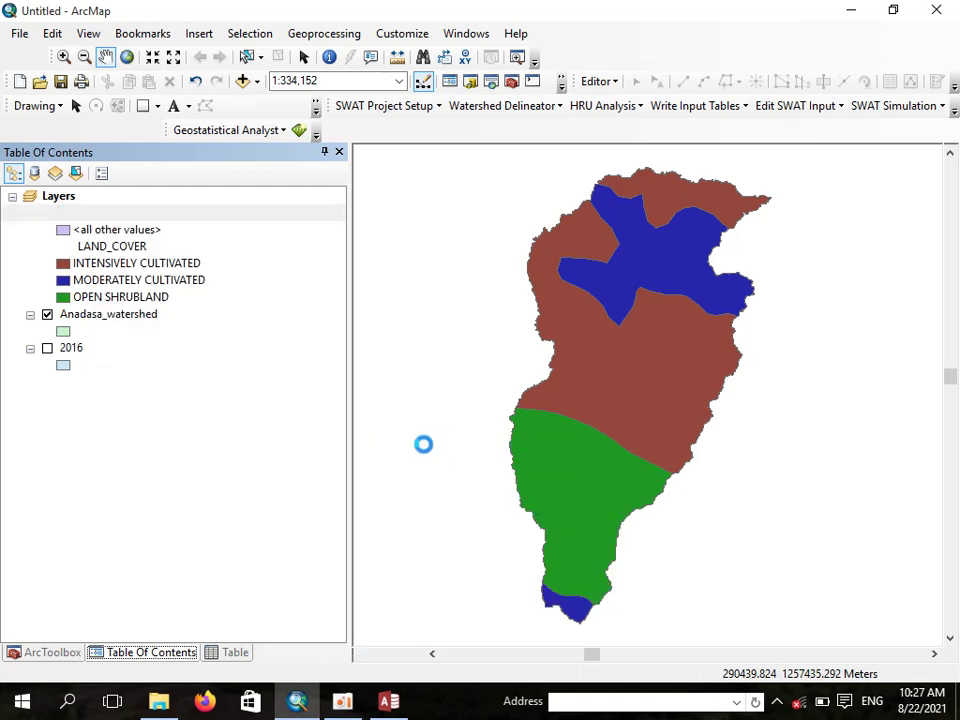
click(233, 652)
click(222, 234)
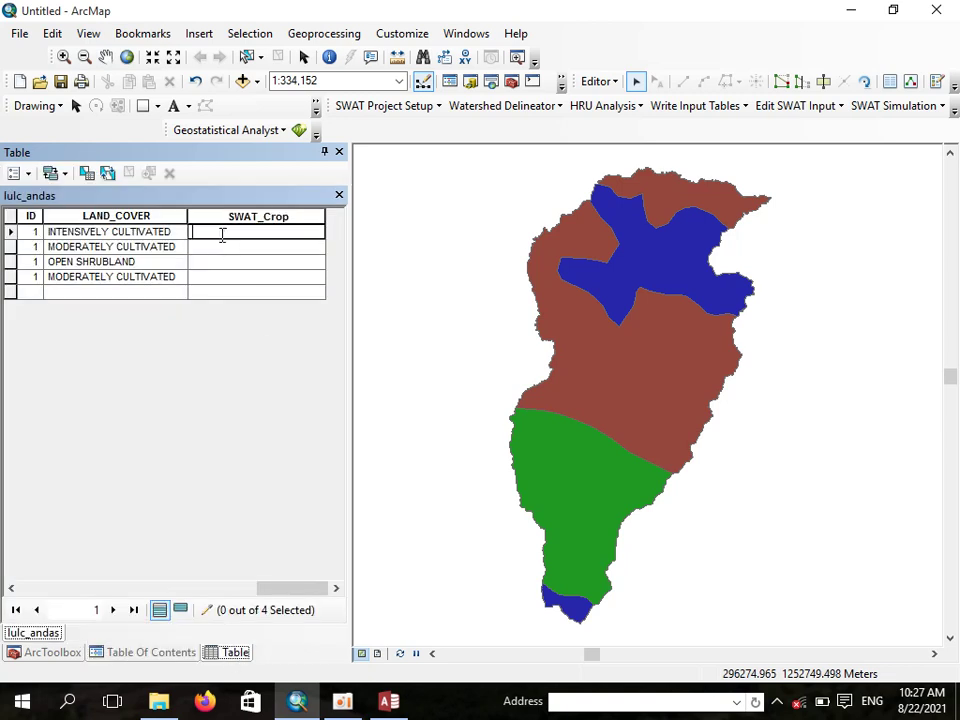
click(208, 249)
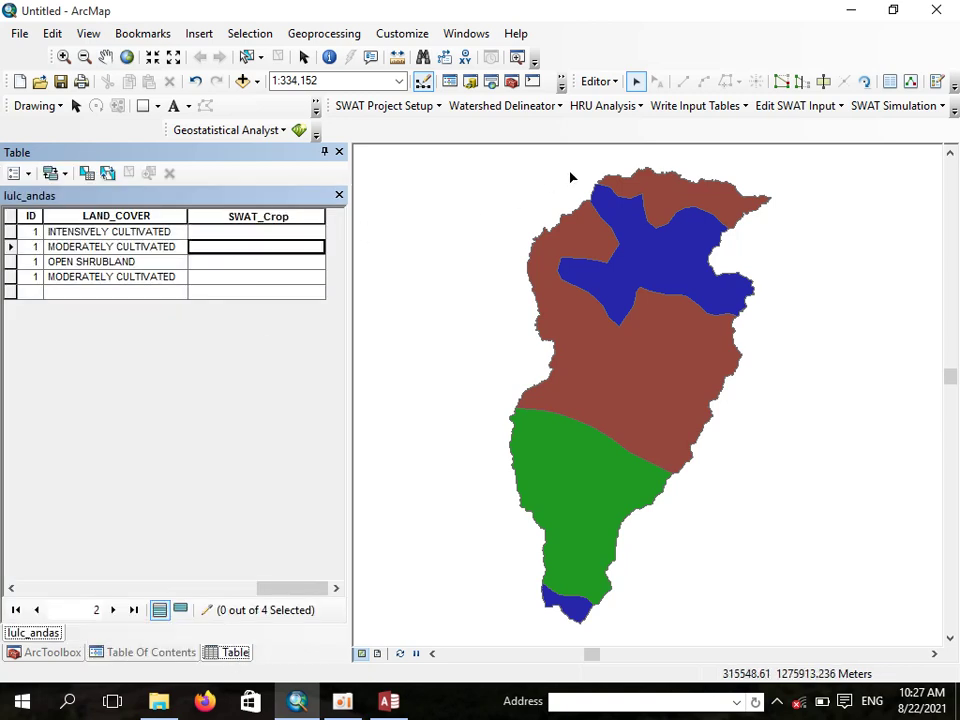
Stop the current edit session on lulc_andas
click(615, 83)
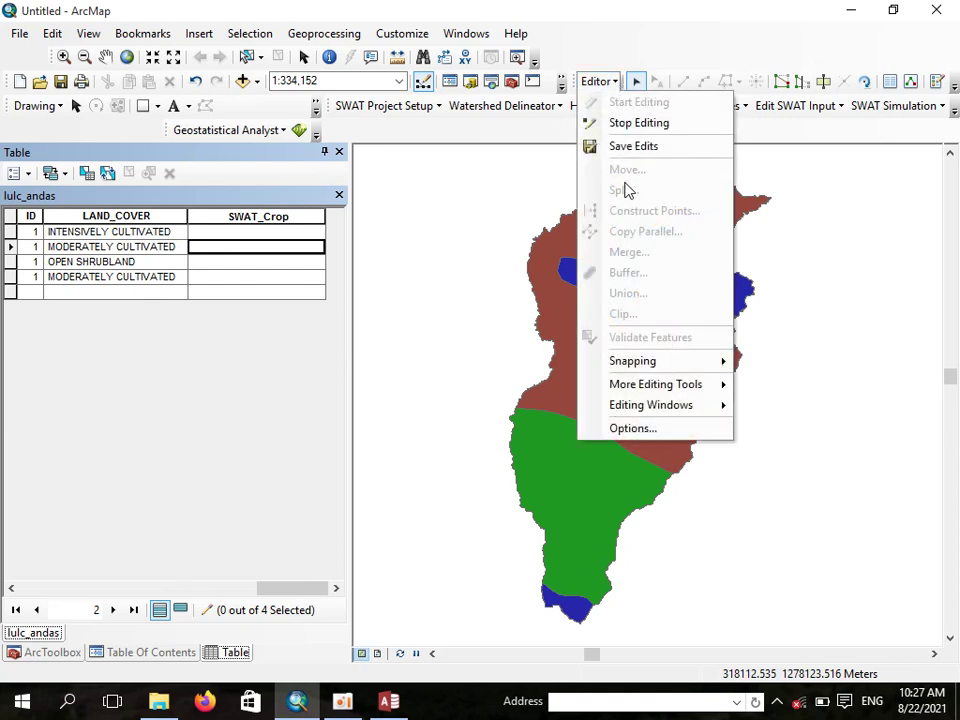
click(597, 81)
click(600, 81)
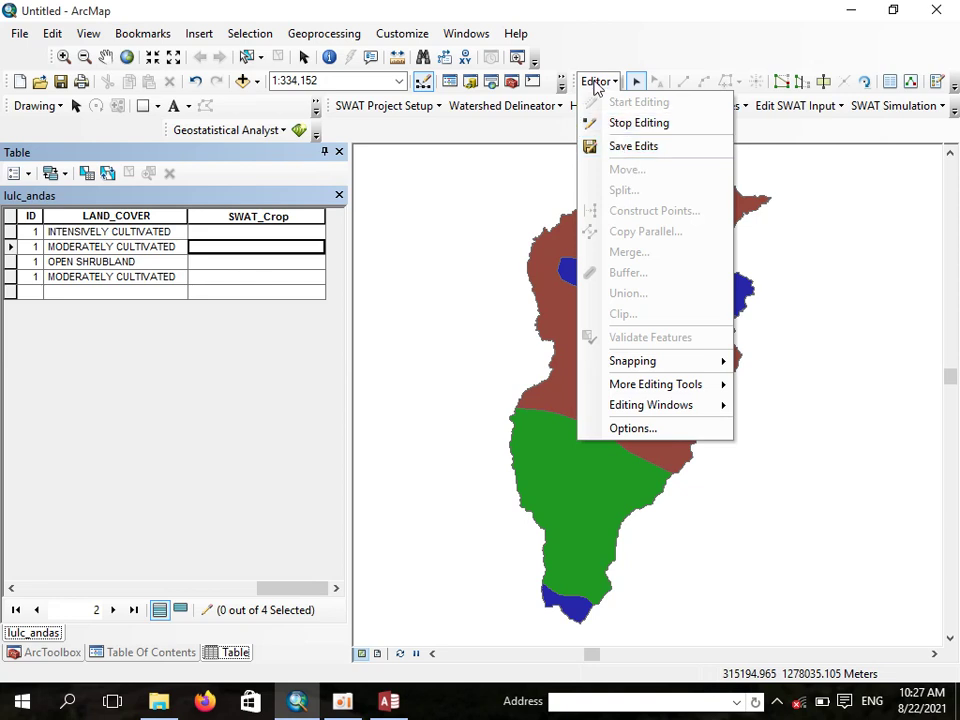
click(630, 146)
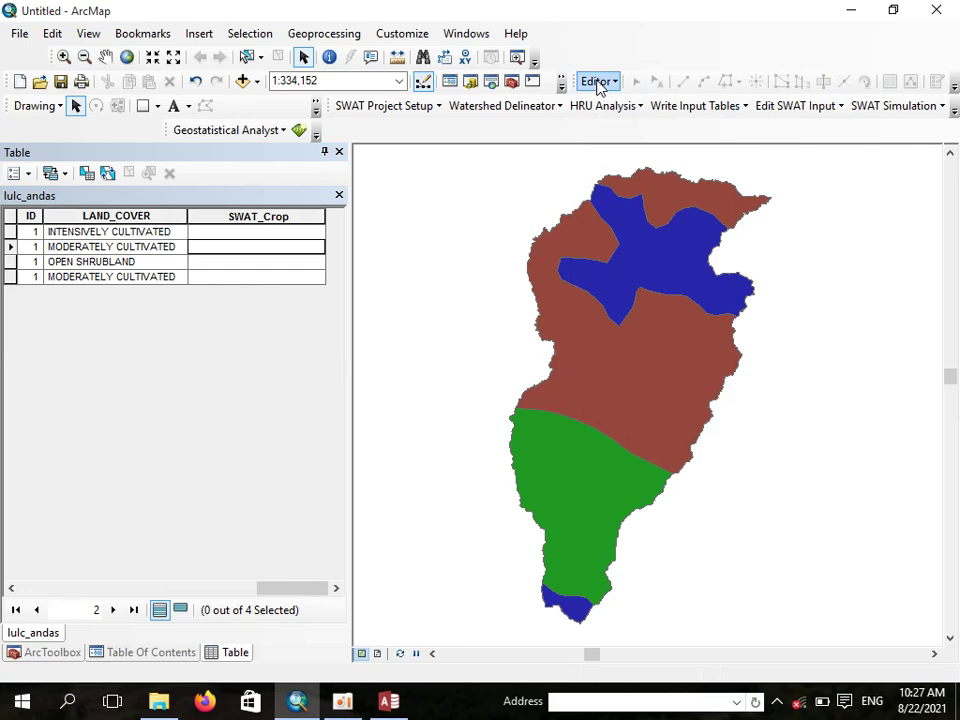
Start an edit session with lulc_andas as the layer to edit, and activate the last record's SWAT_Crop cell
click(598, 82)
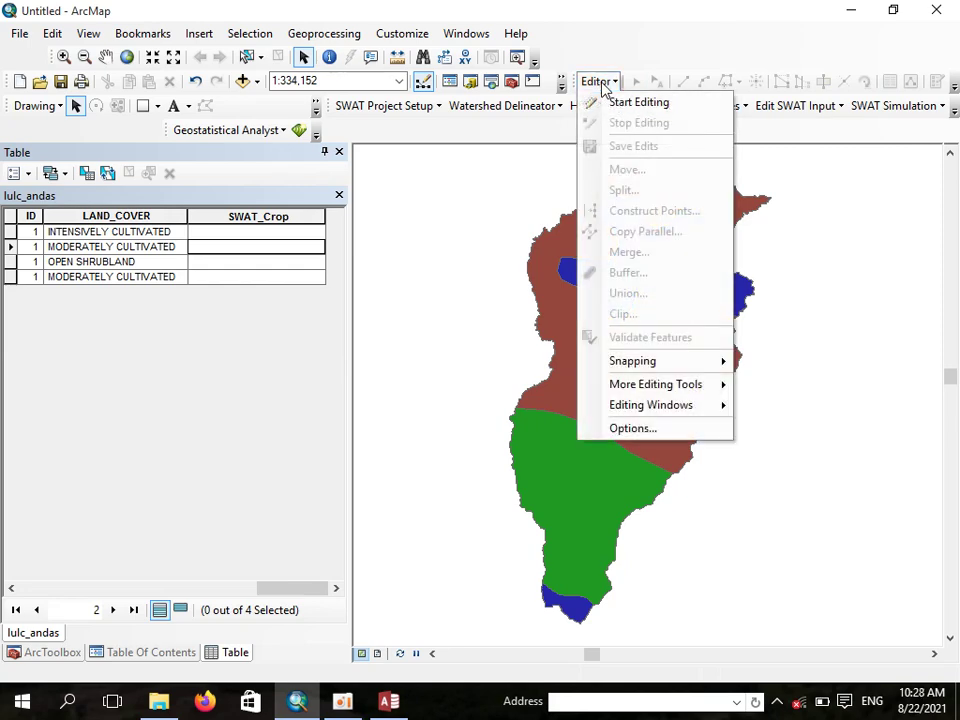
click(632, 104)
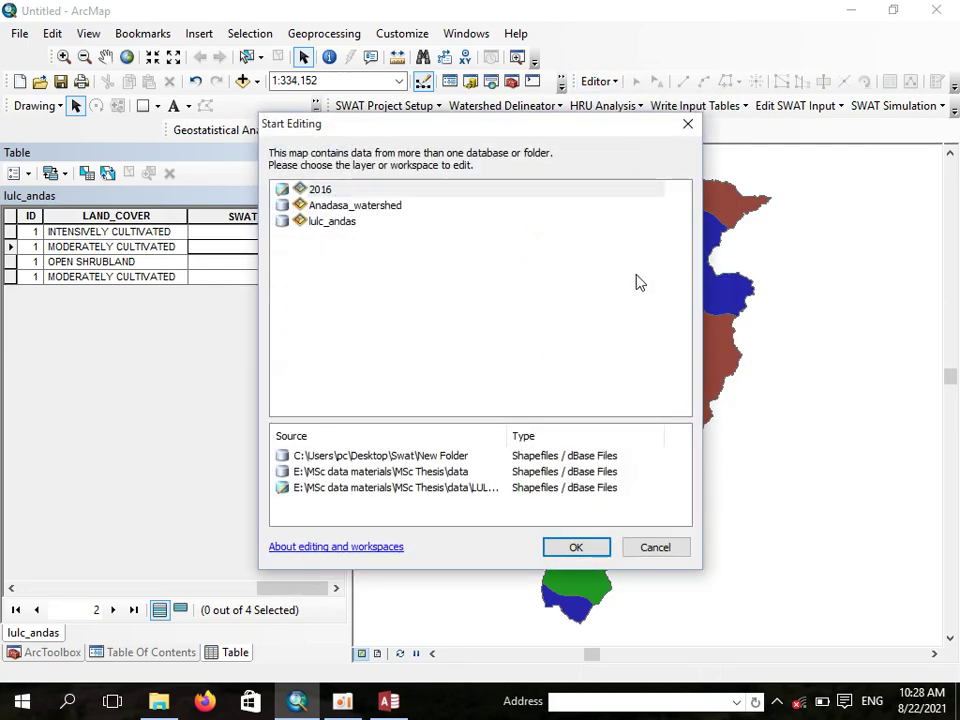
click(336, 224)
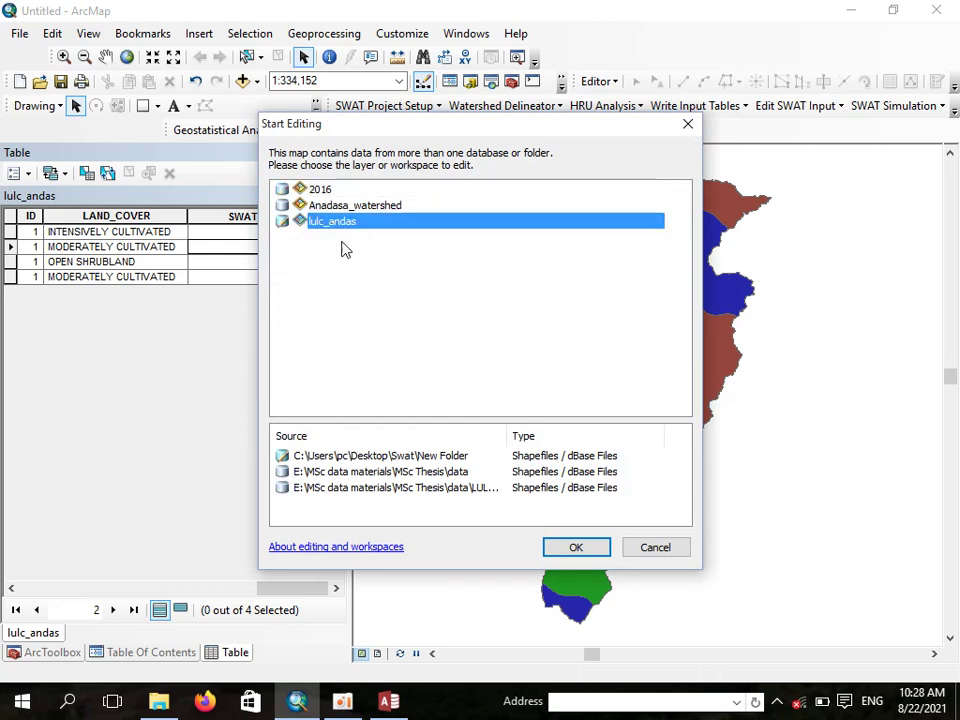
click(583, 550)
click(242, 235)
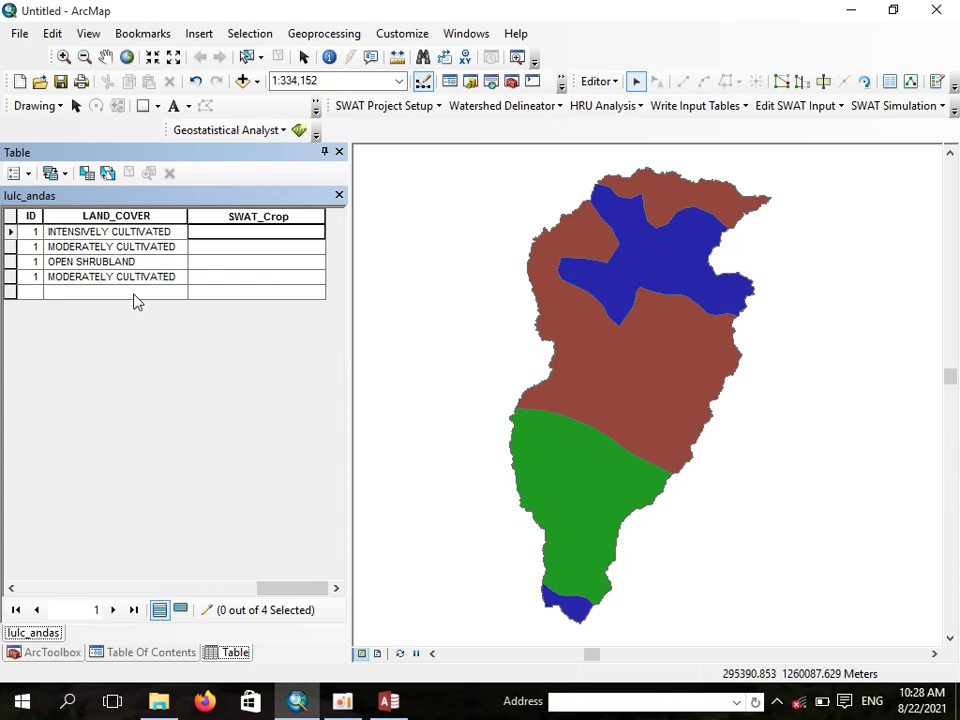
click(196, 277)
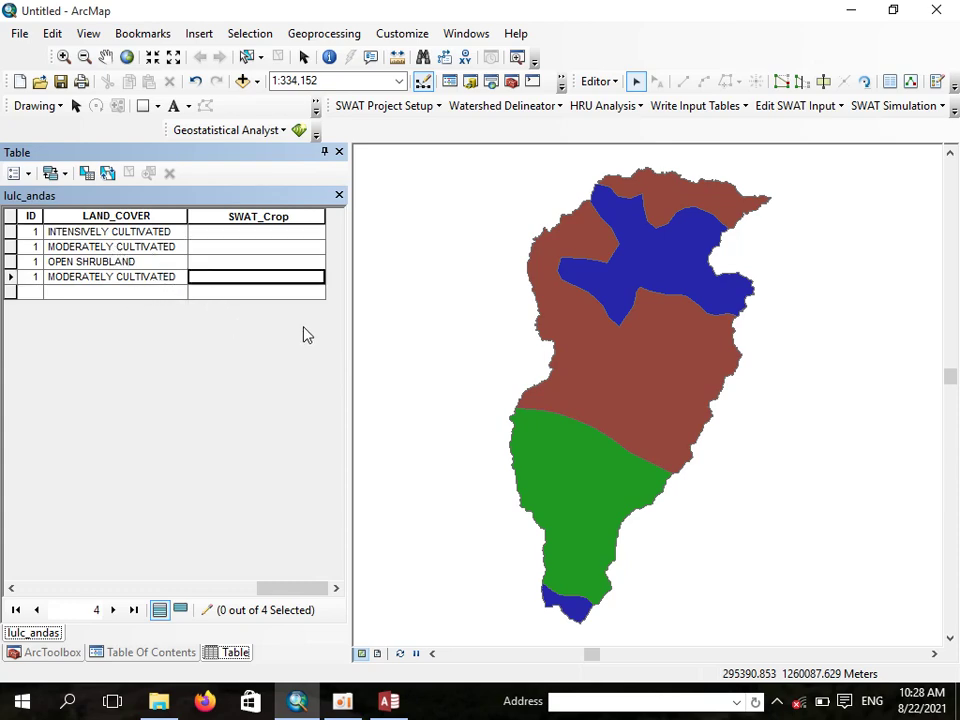
Look up the CPNM code of Agricultural Land-Generic in Access's crop table, and return to ArcMap
mouse_move(389, 700)
click(346, 563)
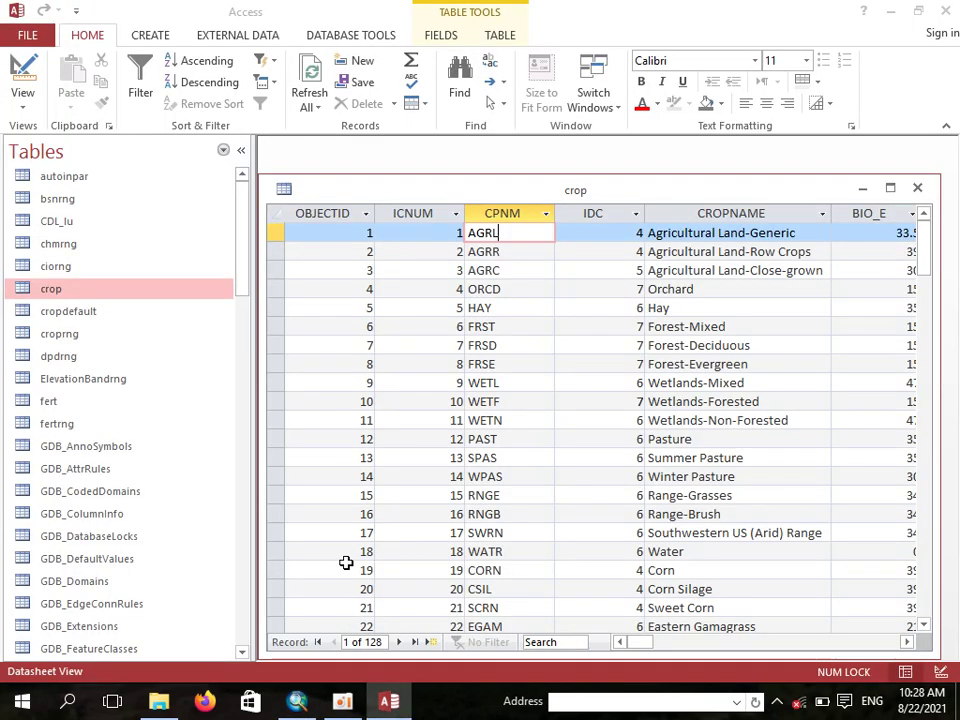
click(800, 232)
drag(800, 232, 645, 232)
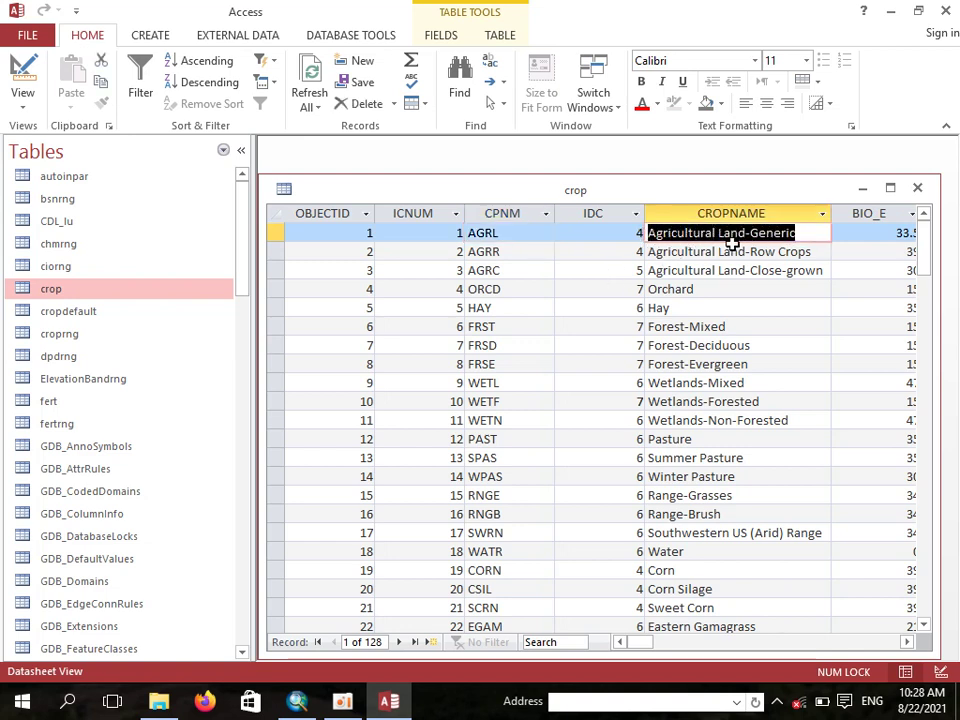
drag(508, 236, 450, 236)
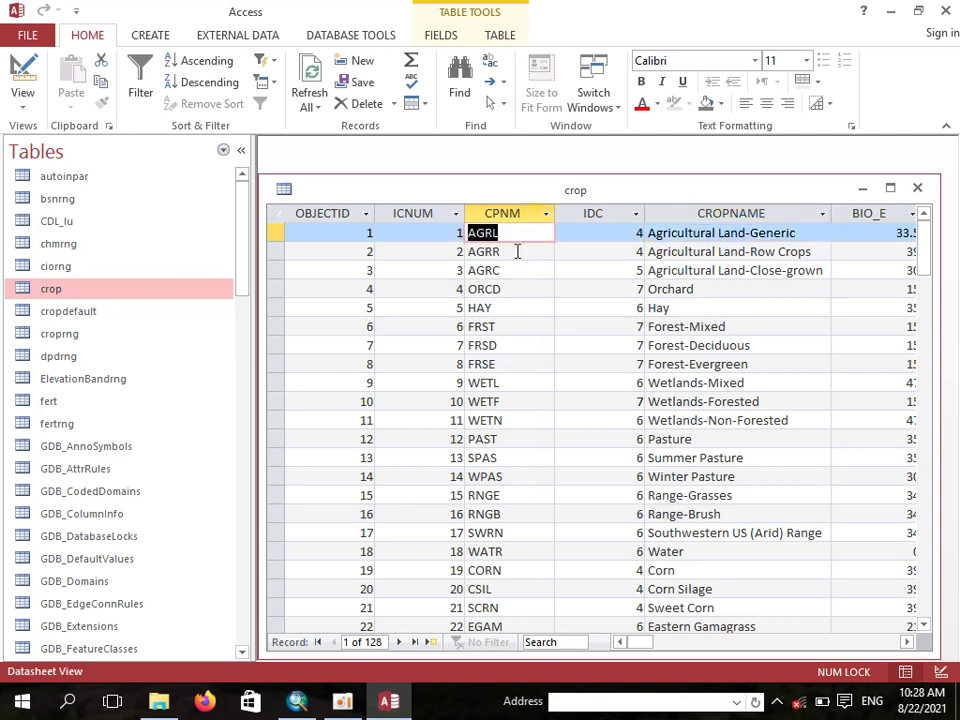
click(297, 701)
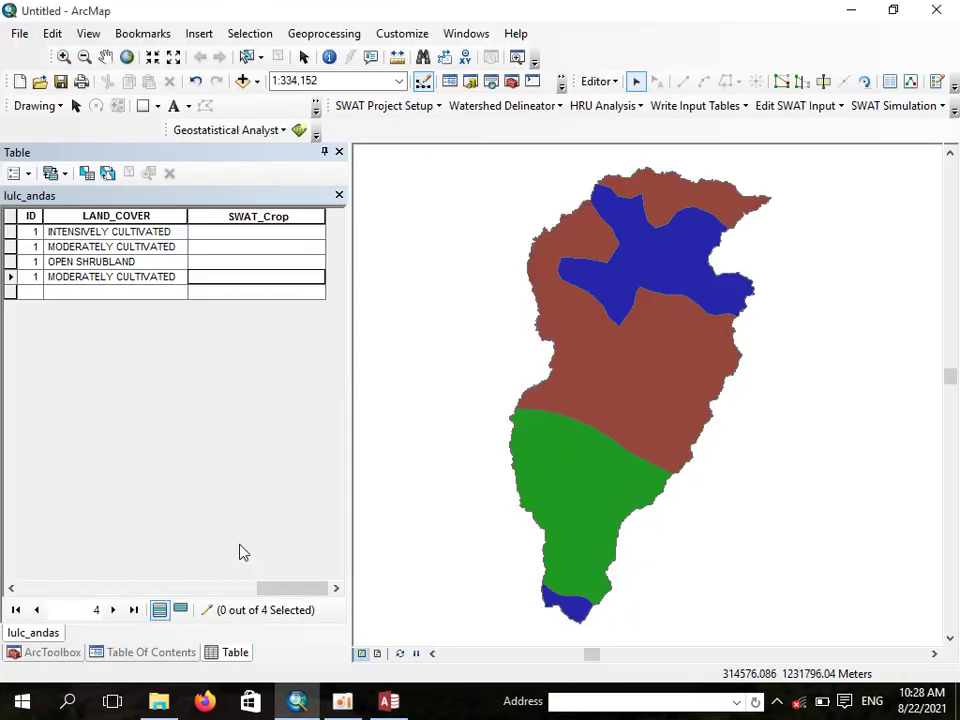
Enter AGRL as the SWAT_Crop code for the INTENSIVELY CULTIVATED record and both MODERATELY CULTIVATED records
click(252, 247)
click(252, 231)
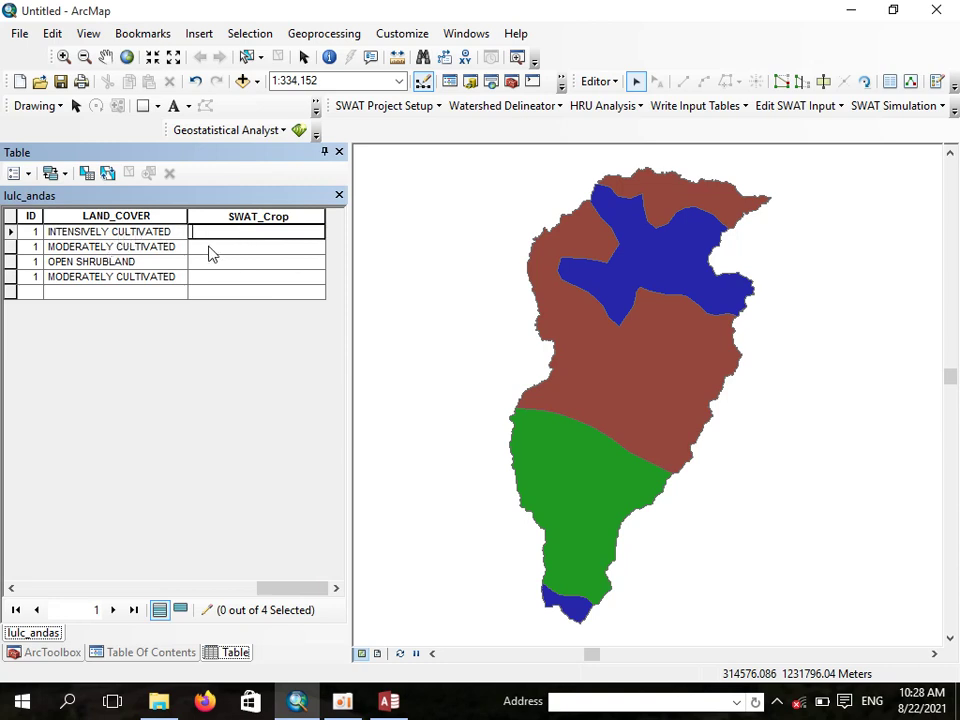
text(AGRL)
click(209, 247)
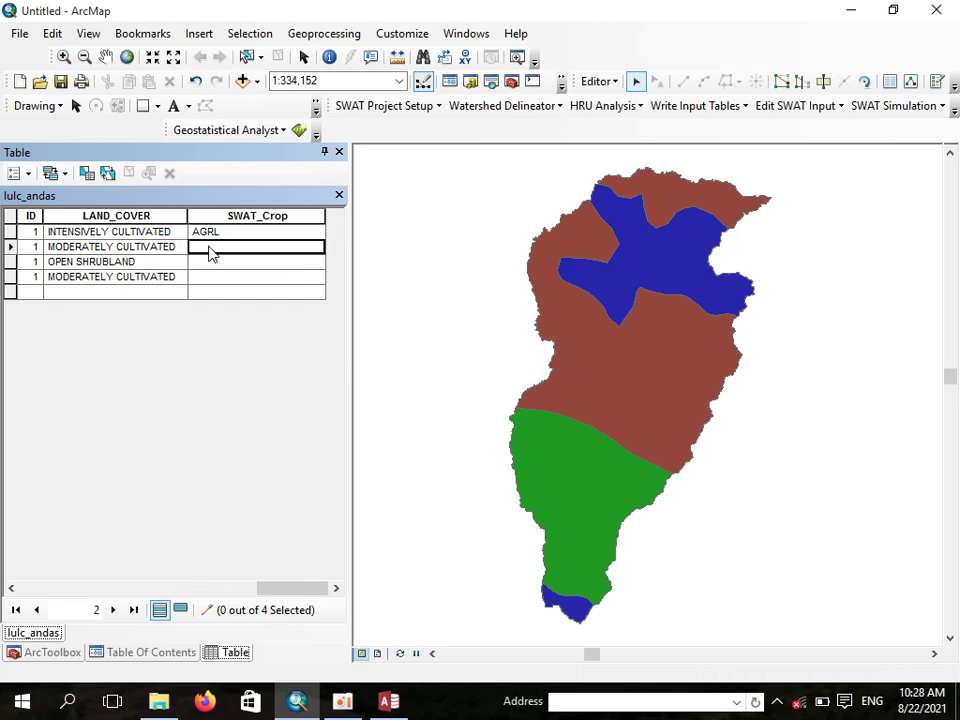
text(AGRL)
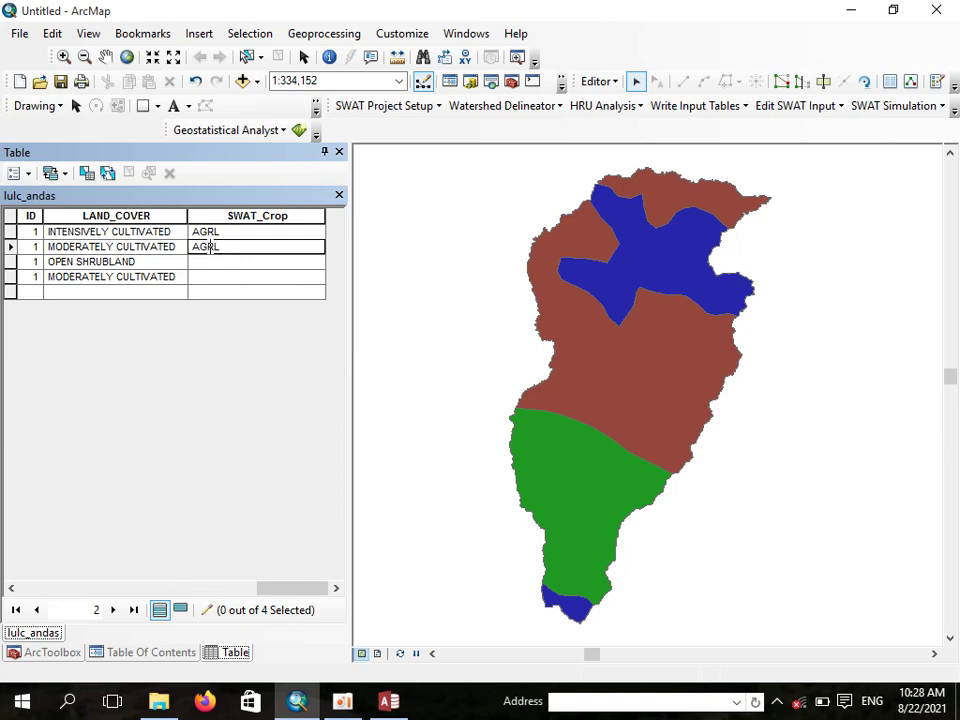
key(Return)
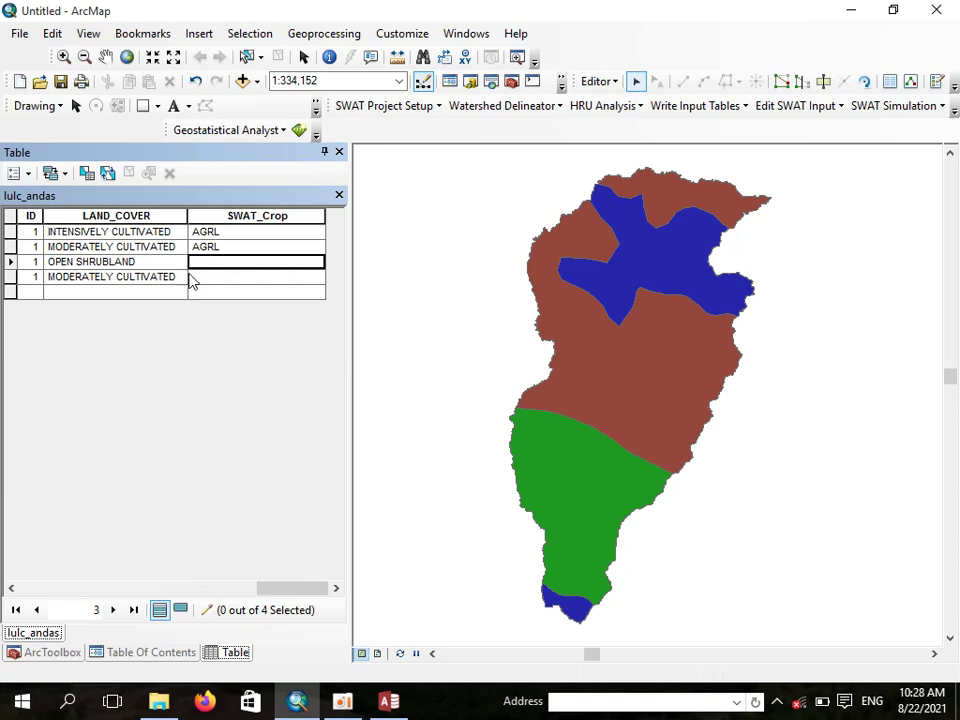
click(206, 281)
click(207, 280)
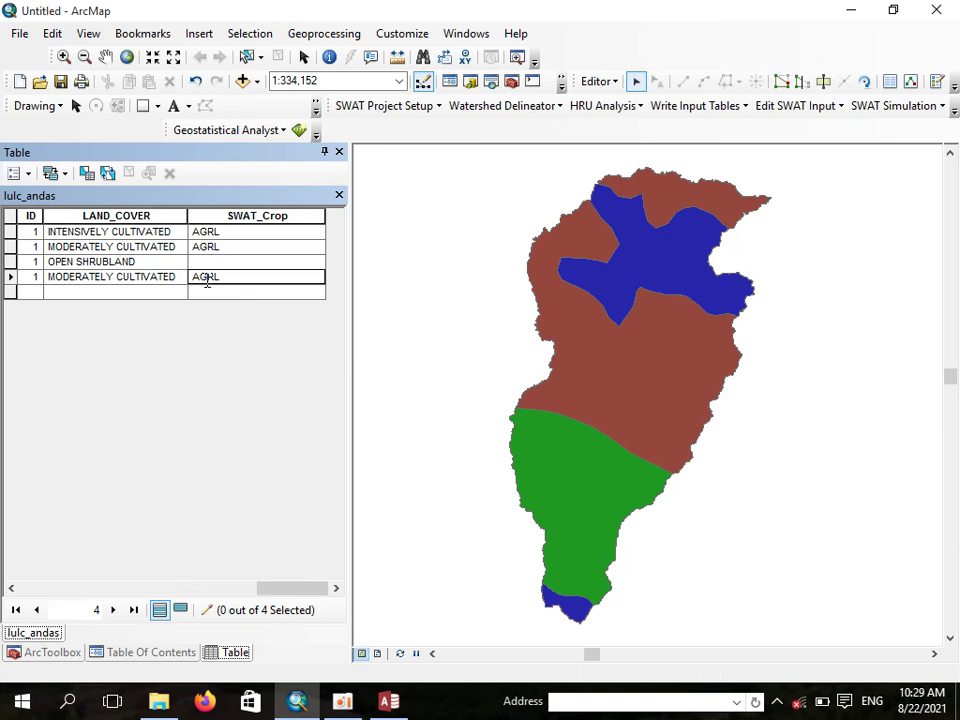
click(207, 288)
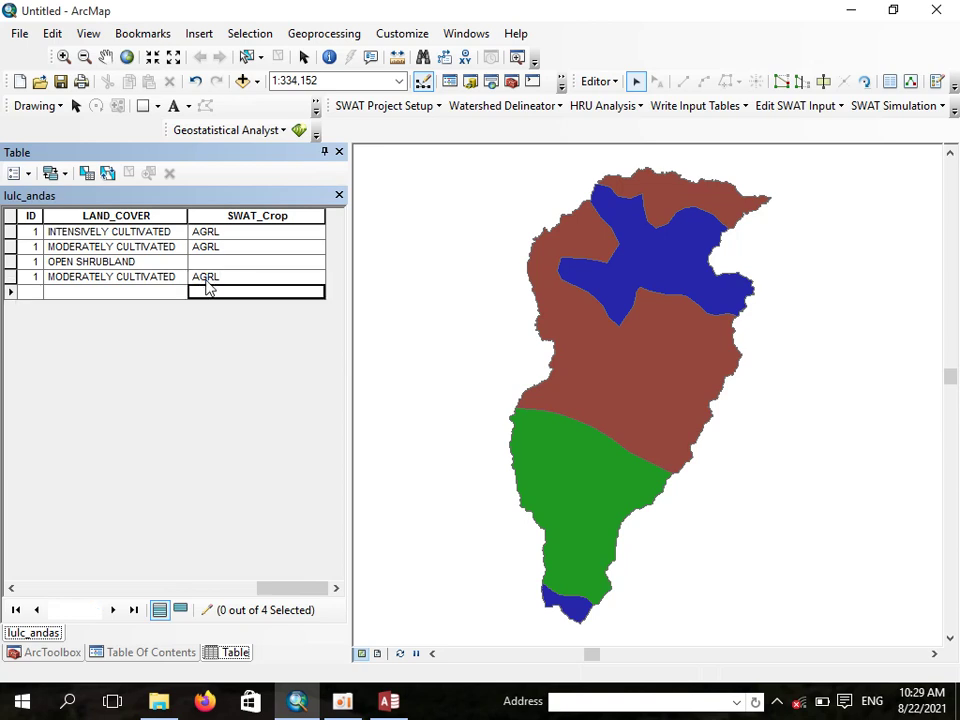
Review the agricultural land entries and their CPNM codes in Access's crop table, and return to the OPEN SHRUBLAND record's SWAT_Crop cell in ArcMap
click(220, 262)
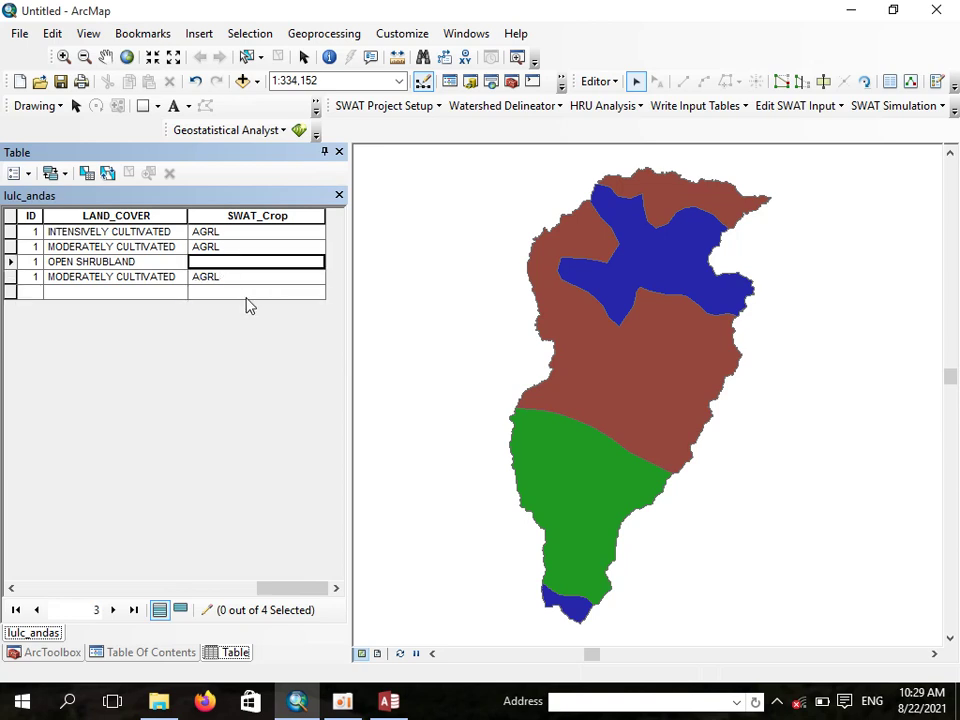
mouse_move(389, 701)
click(432, 628)
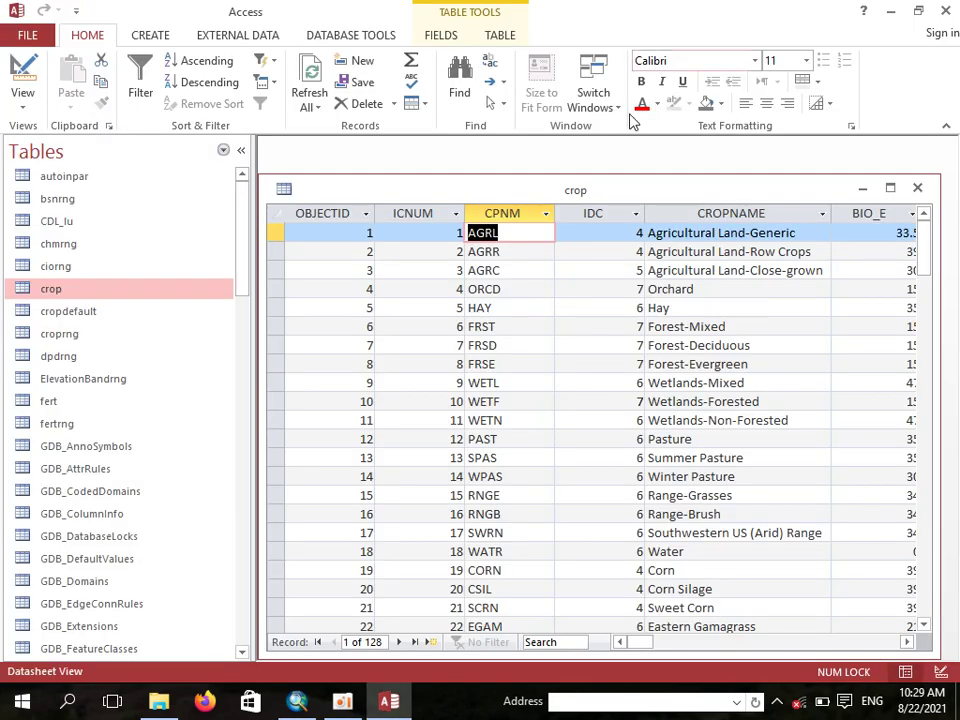
key(F2)
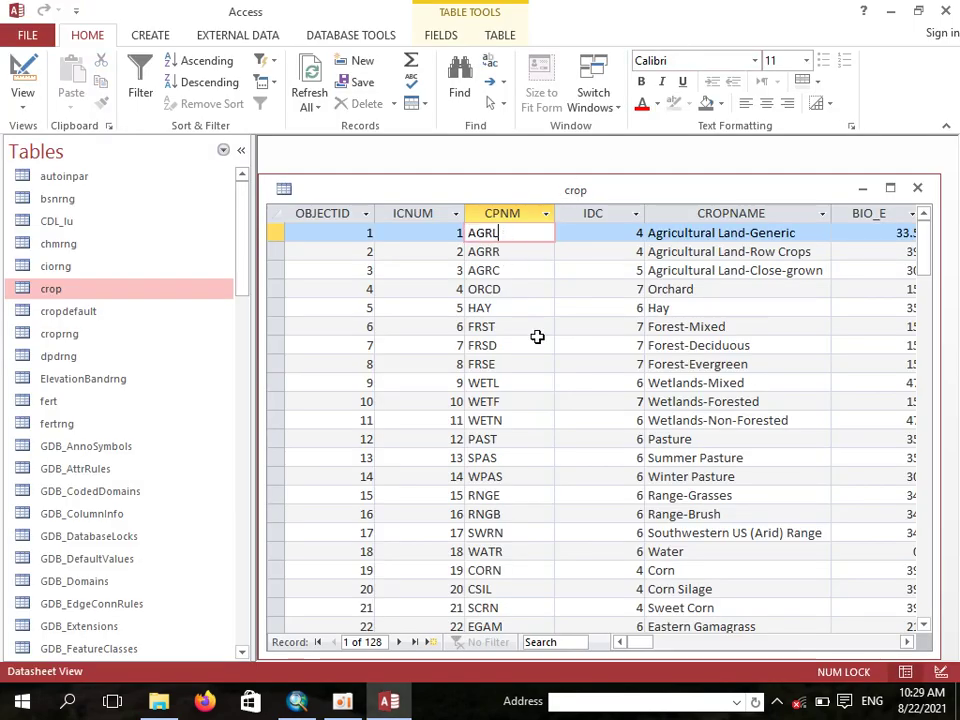
click(810, 252)
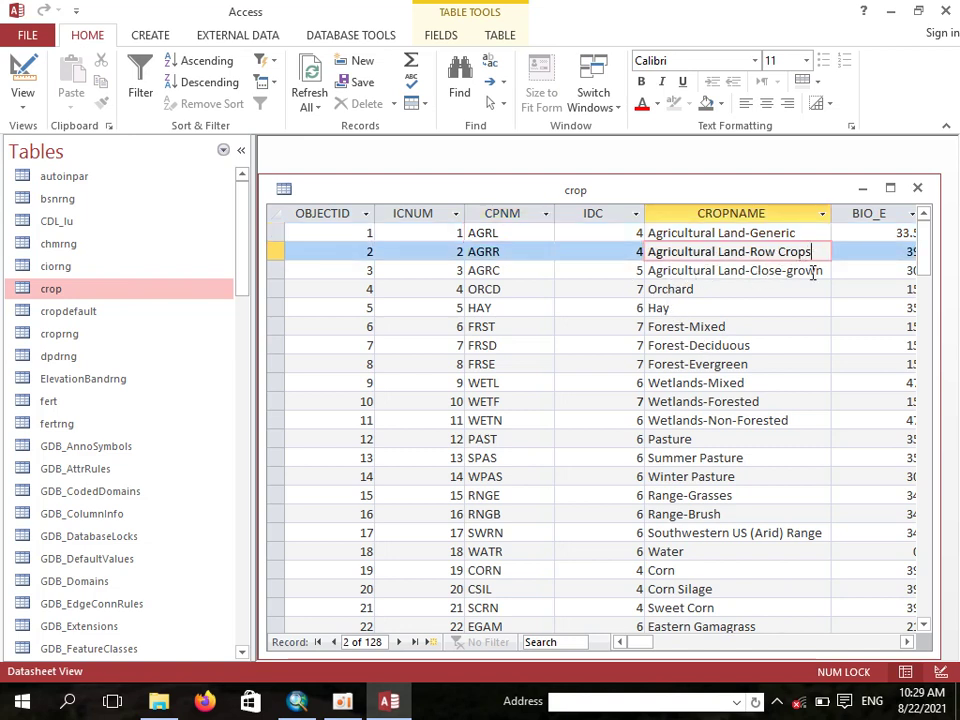
click(508, 272)
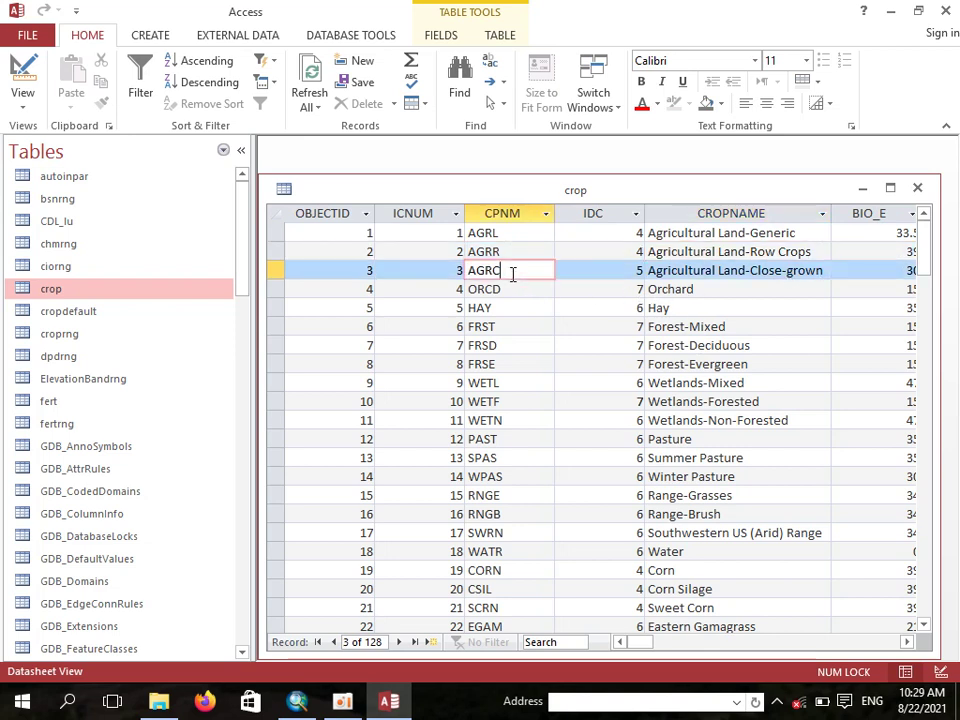
click(668, 290)
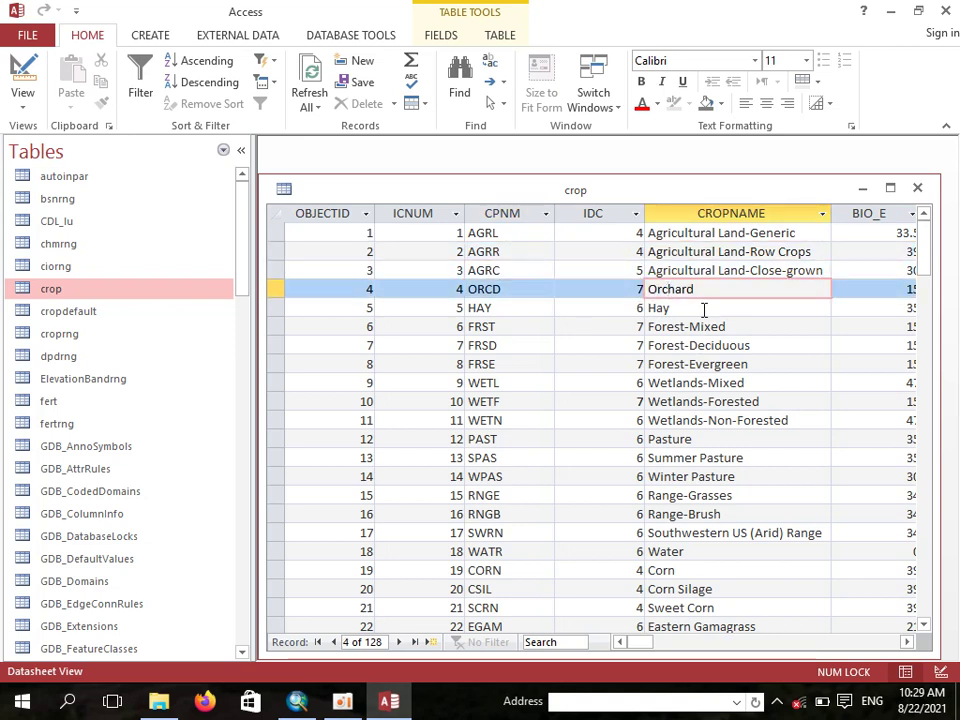
click(669, 232)
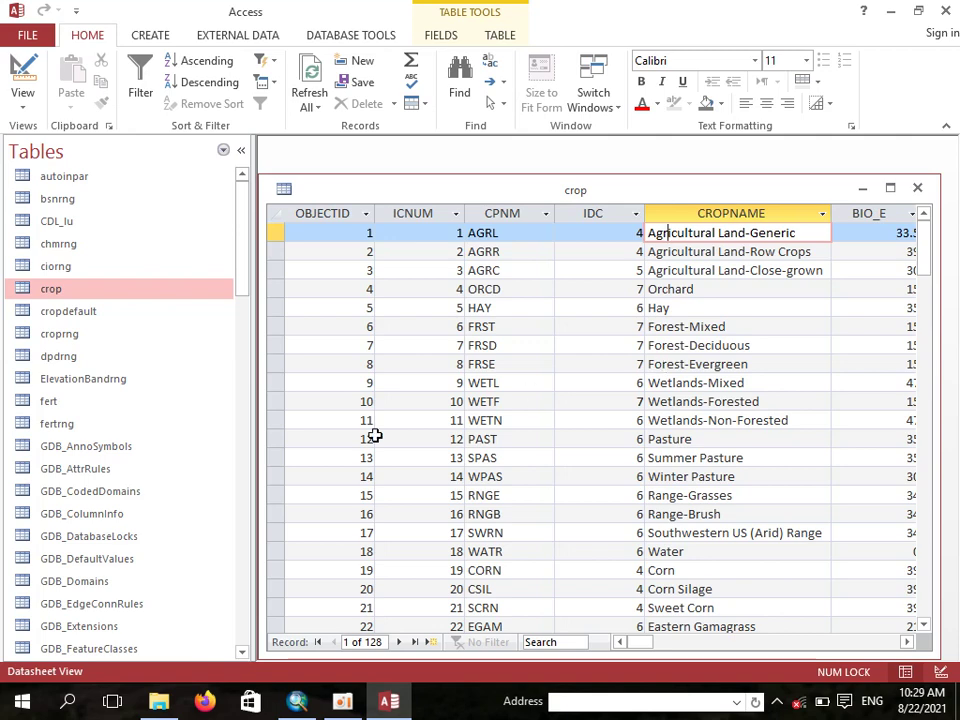
mouse_move(300, 705)
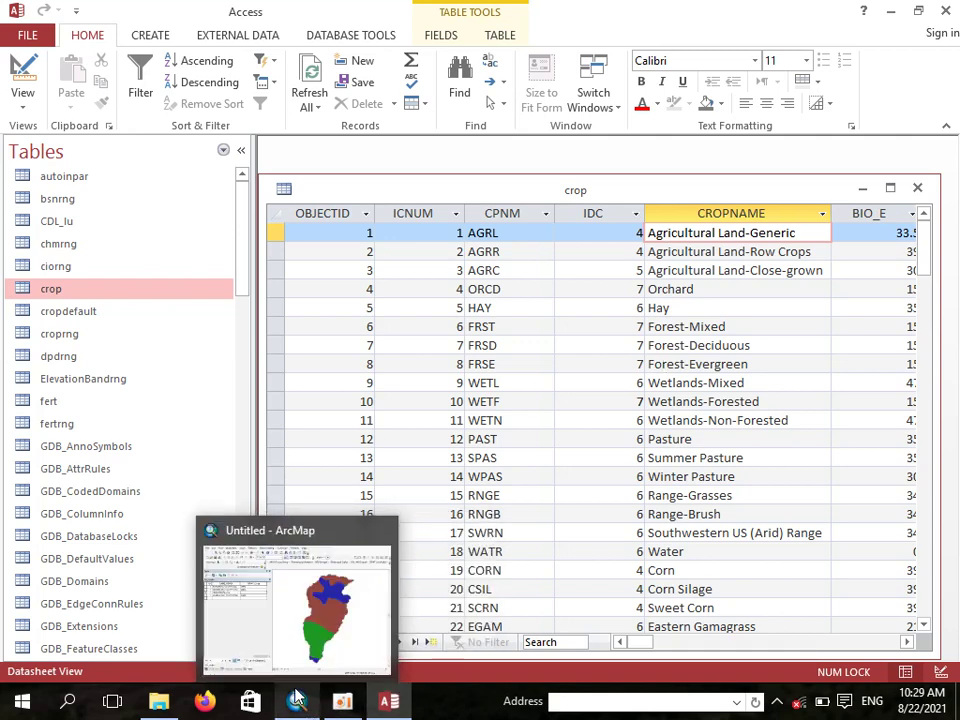
click(246, 632)
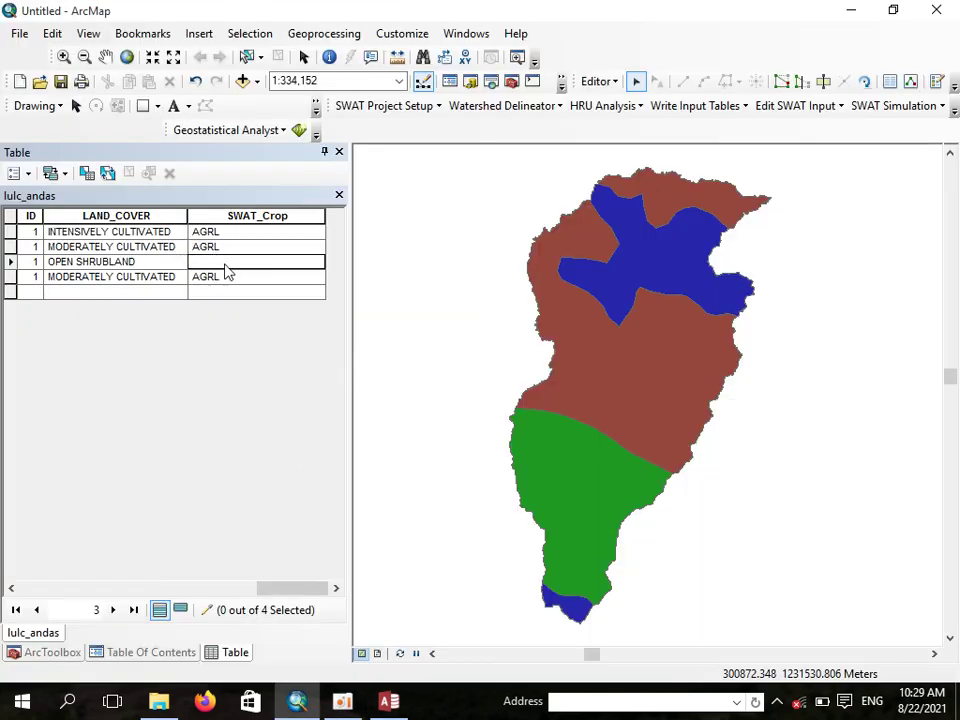
Switch to Access and look through the crop table's CROPNAME filter values for a shrubland class
mouse_move(389, 705)
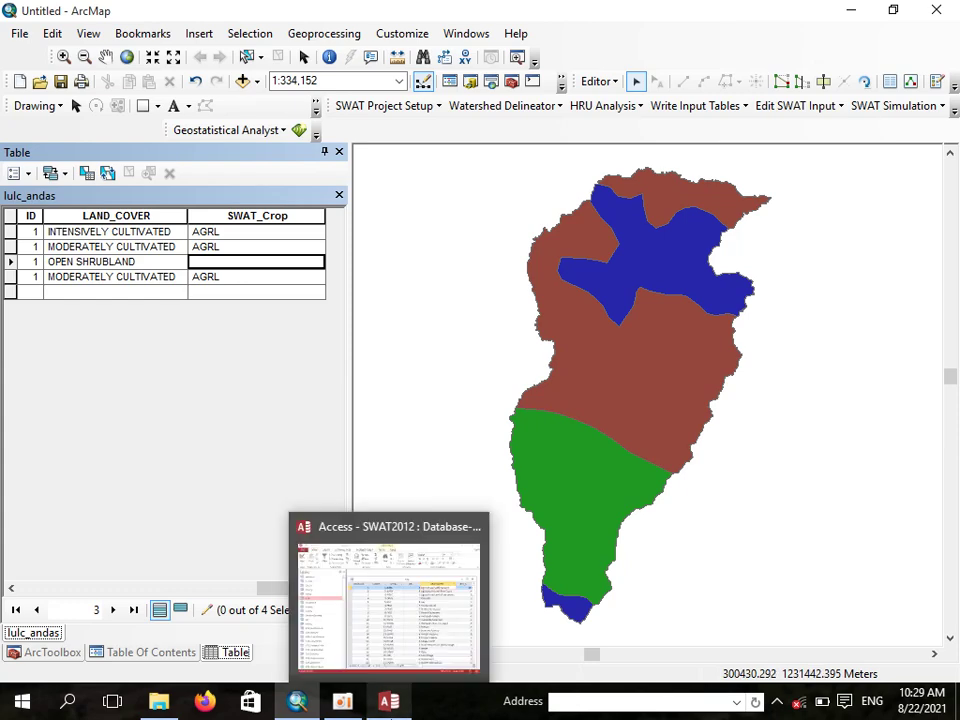
click(399, 632)
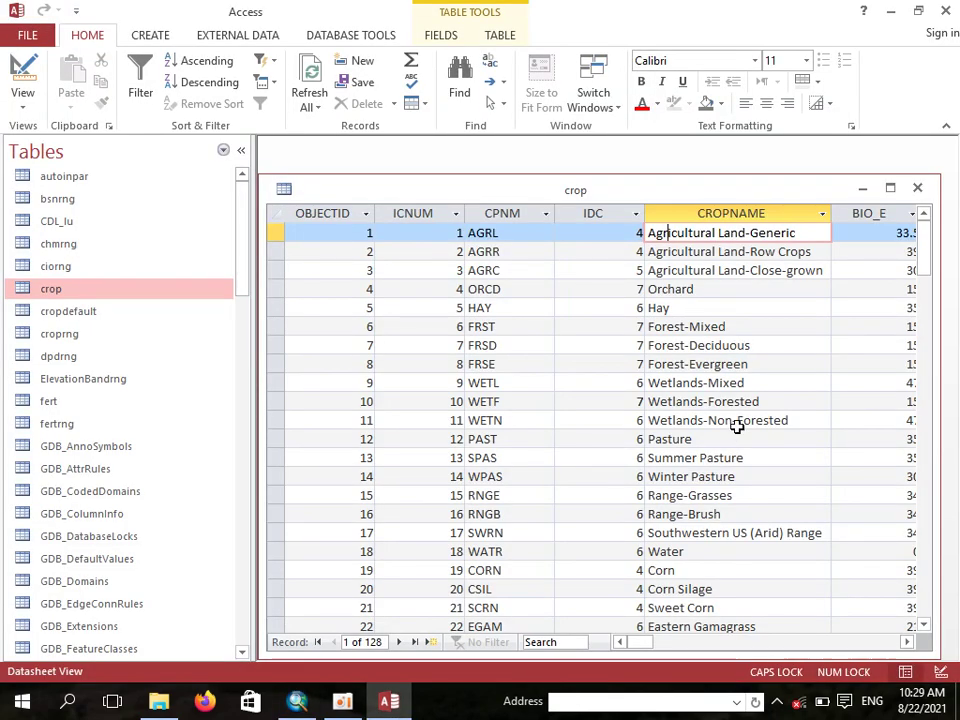
click(821, 215)
scroll(821, 222, down, 3)
click(822, 213)
scroll(825, 400, down, 15)
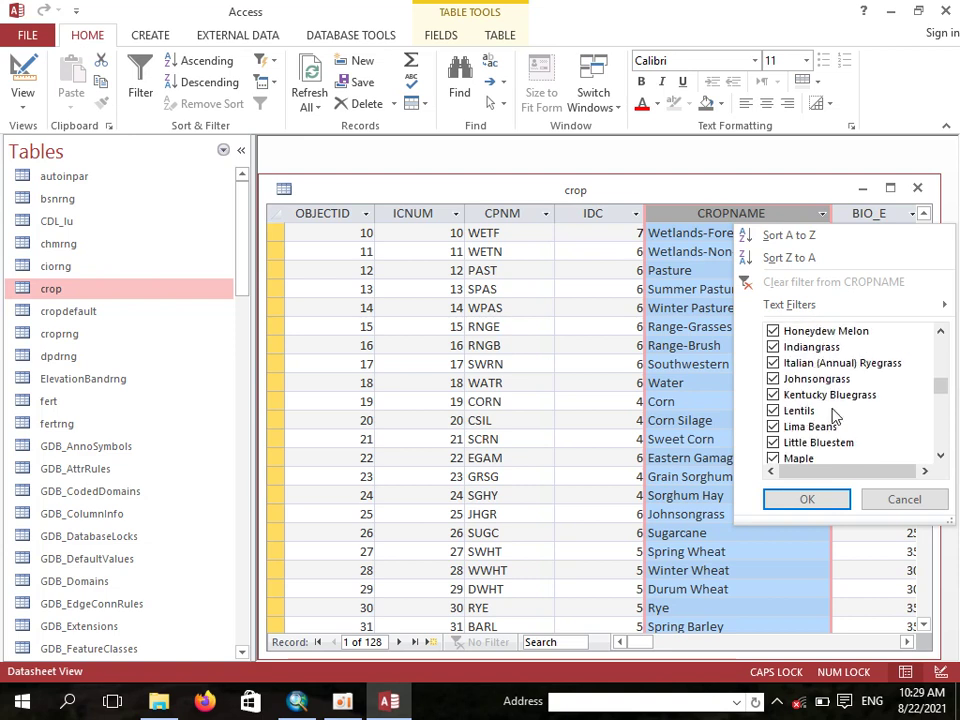
scroll(835, 418, down, 12)
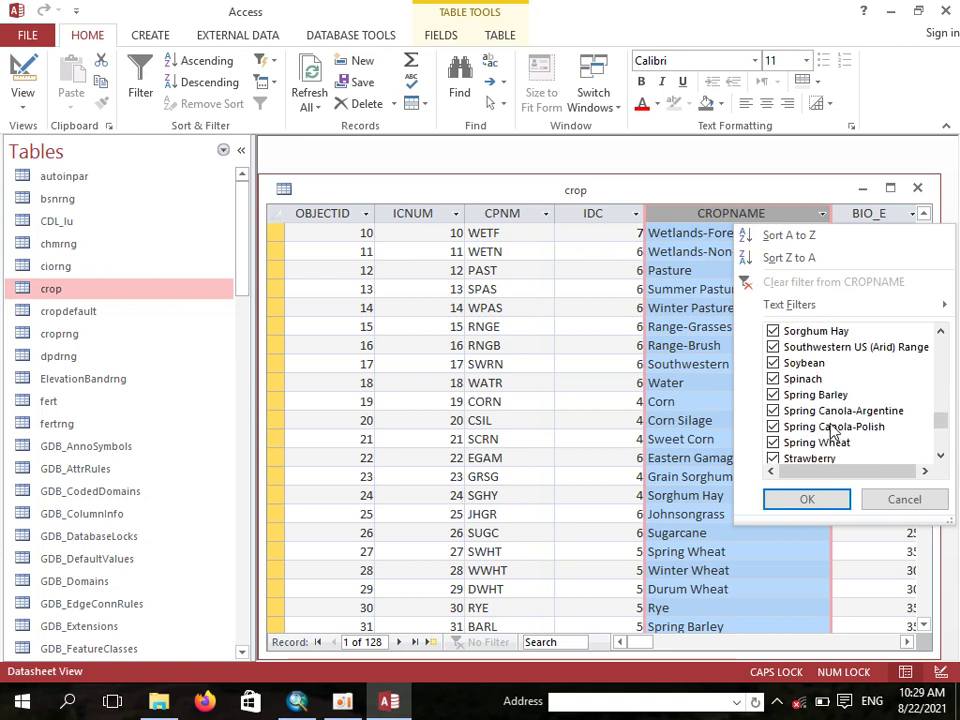
scroll(825, 410, down, 2)
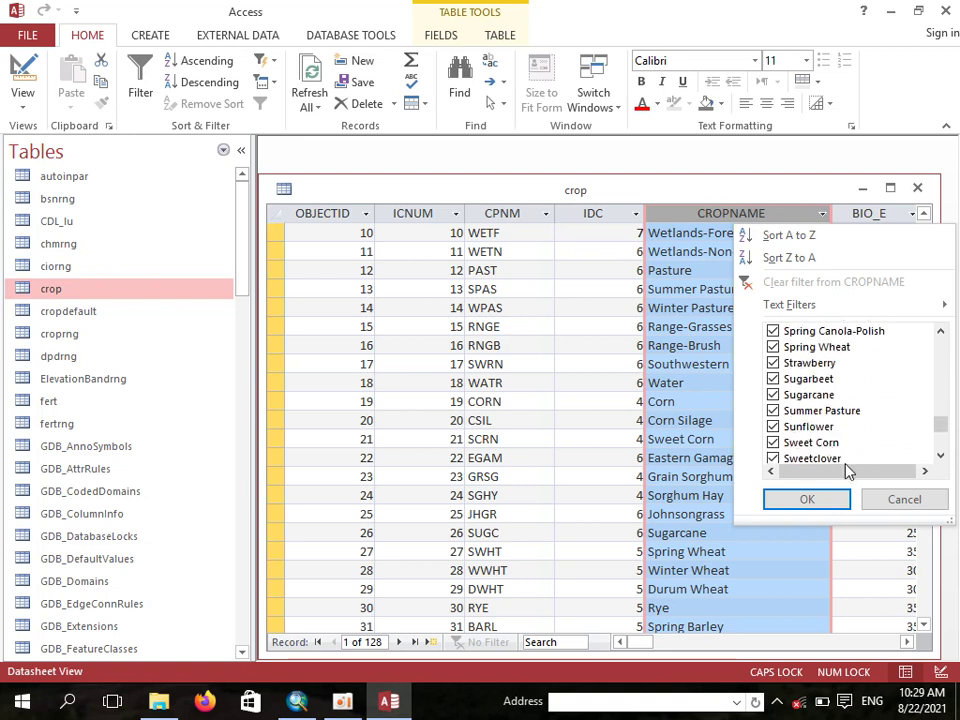
scroll(816, 437, down, 3)
scroll(816, 437, down, 4)
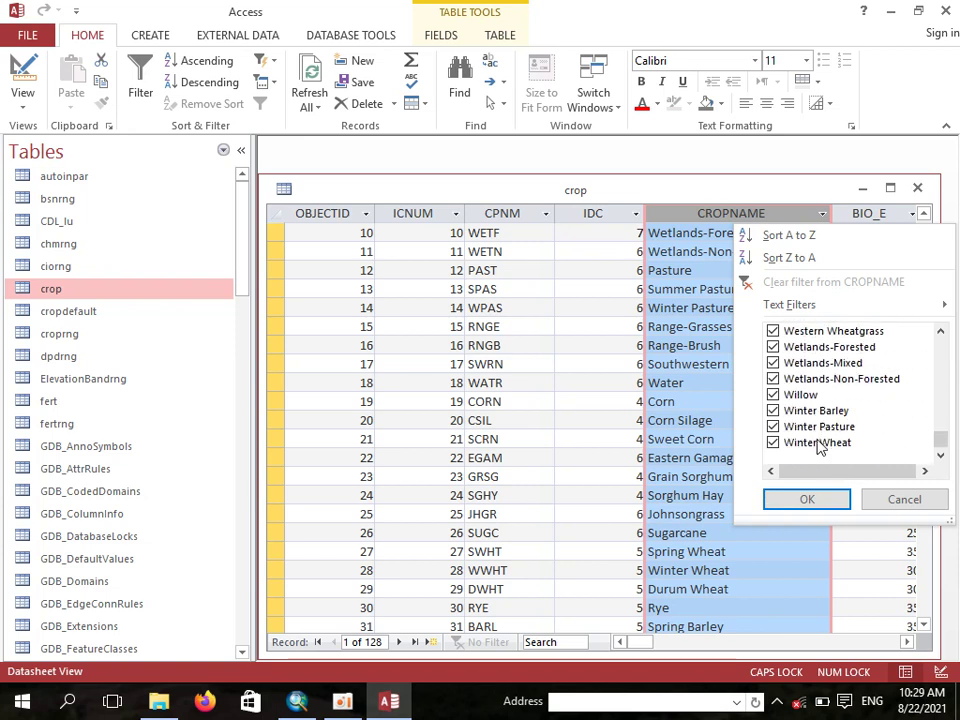
scroll(817, 446, up, 5)
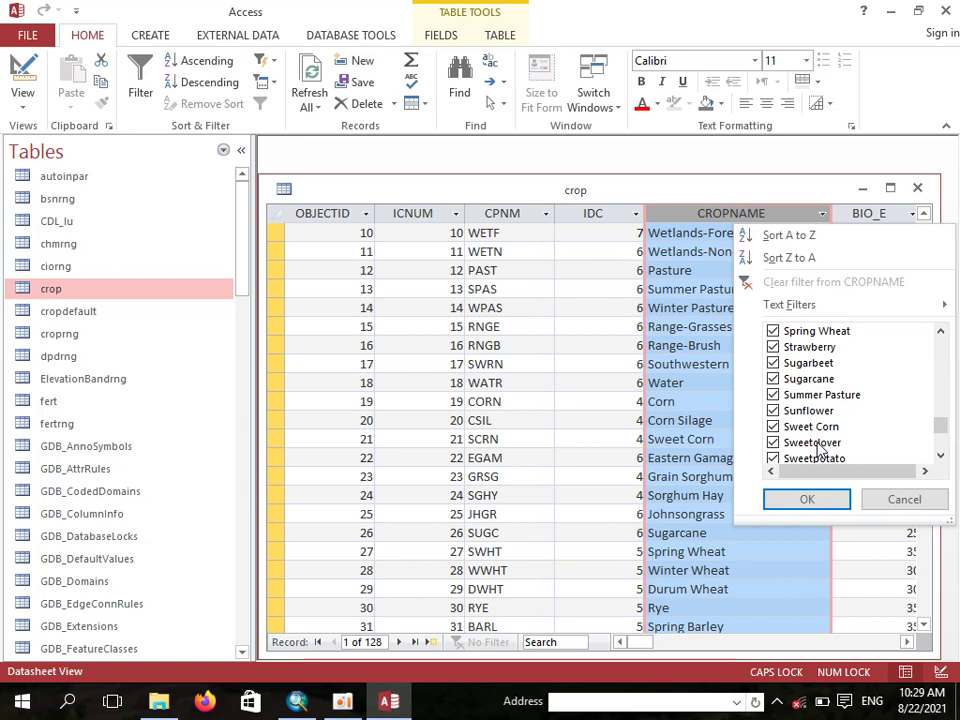
scroll(818, 449, up, 1)
scroll(820, 450, up, 2)
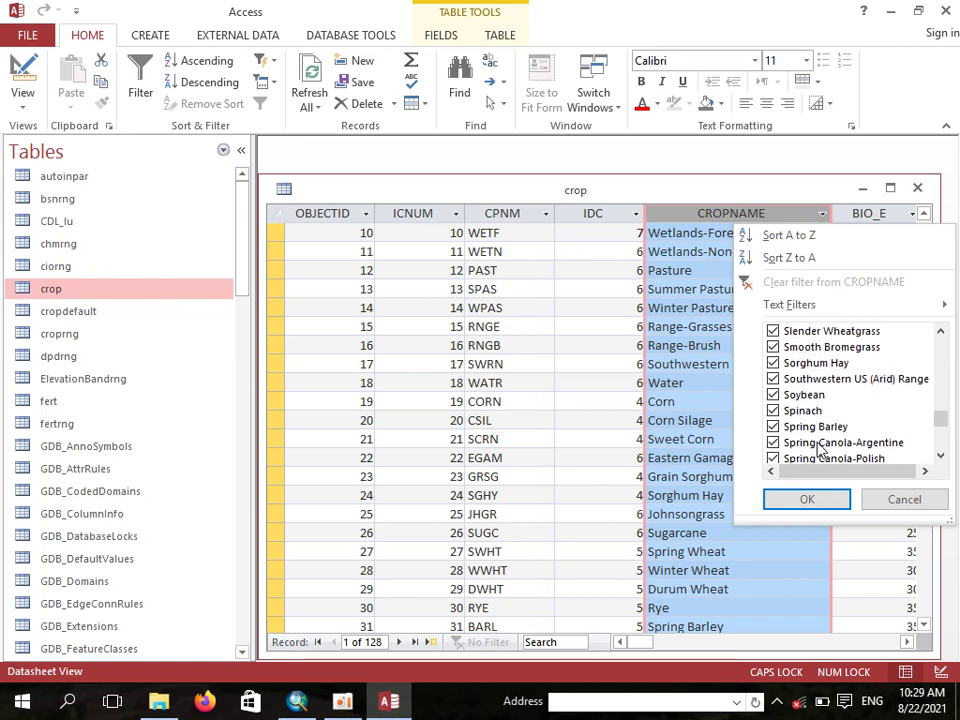
scroll(819, 450, up, 1)
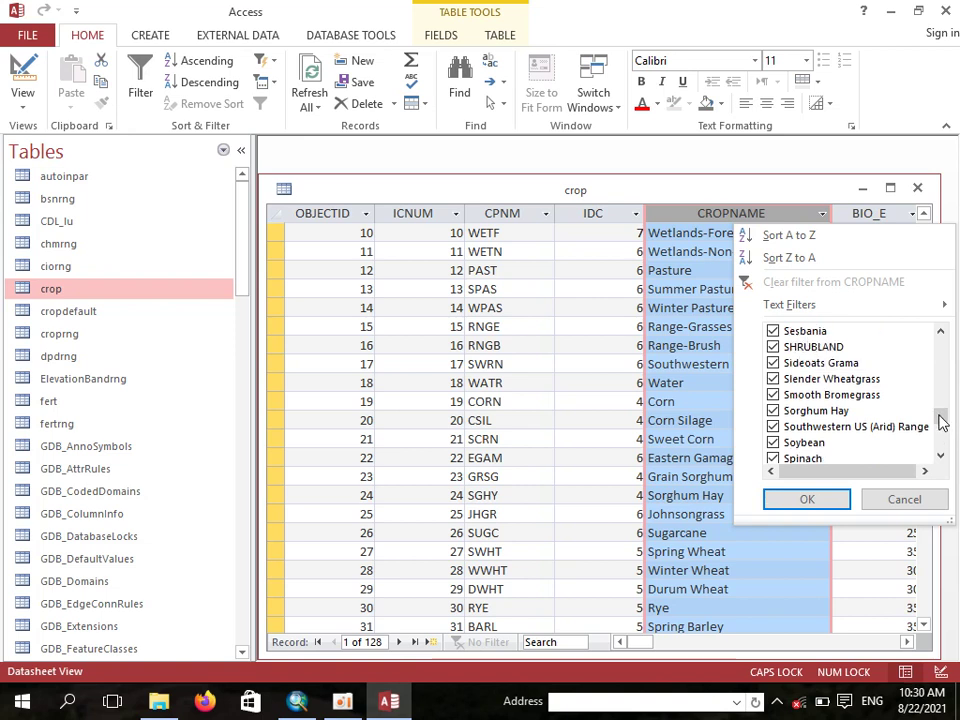
Filter the crop table's CROPNAME column to show only SHRUBLAND
drag(940, 420, 943, 335)
click(774, 332)
scroll(818, 413, down, 2)
scroll(816, 413, down, 12)
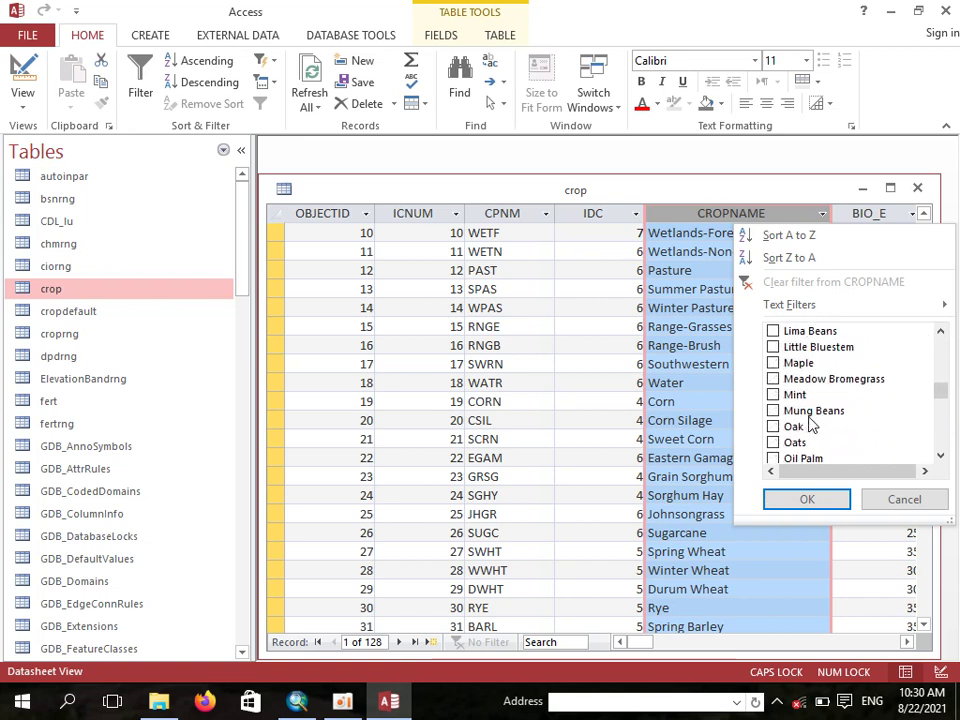
scroll(810, 428, down, 4)
scroll(810, 437, down, 7)
scroll(810, 437, up, 1)
scroll(812, 438, up, 1)
scroll(810, 437, down, 1)
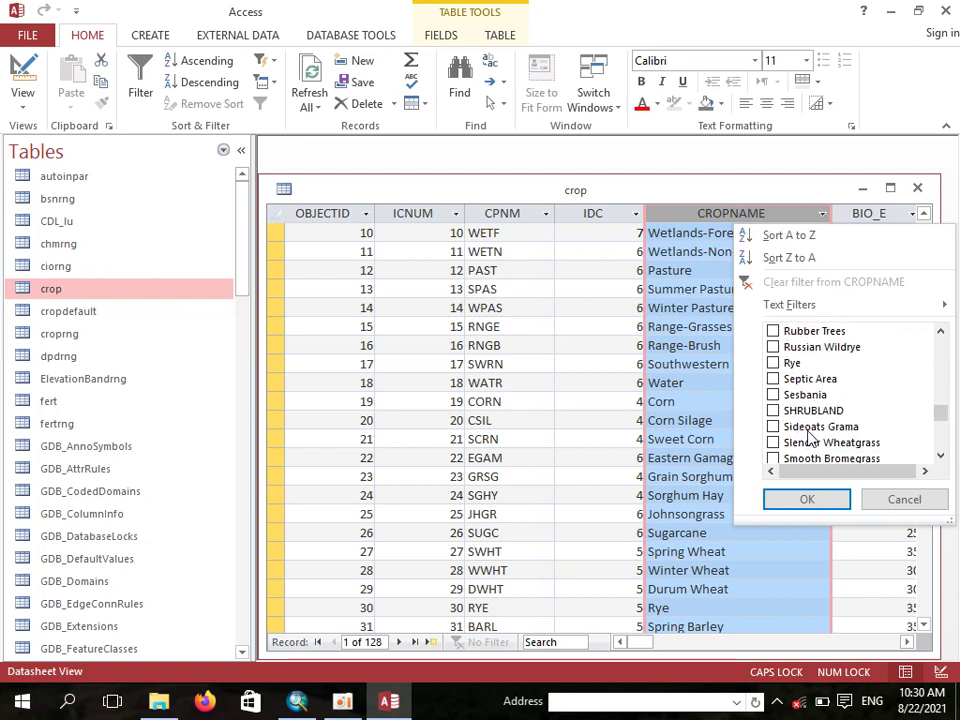
click(773, 411)
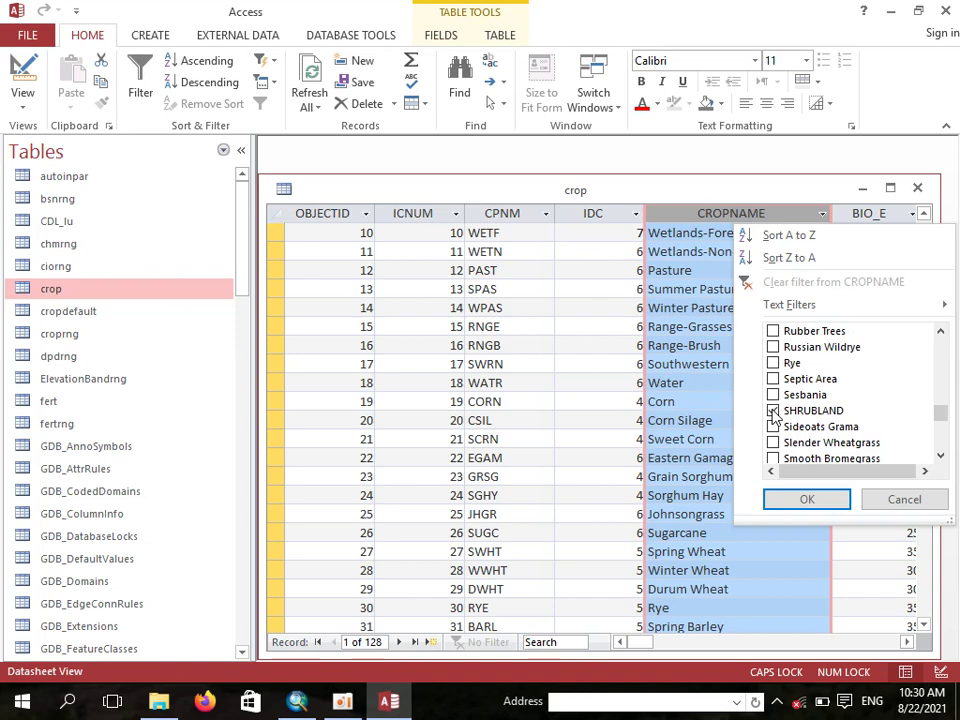
click(832, 498)
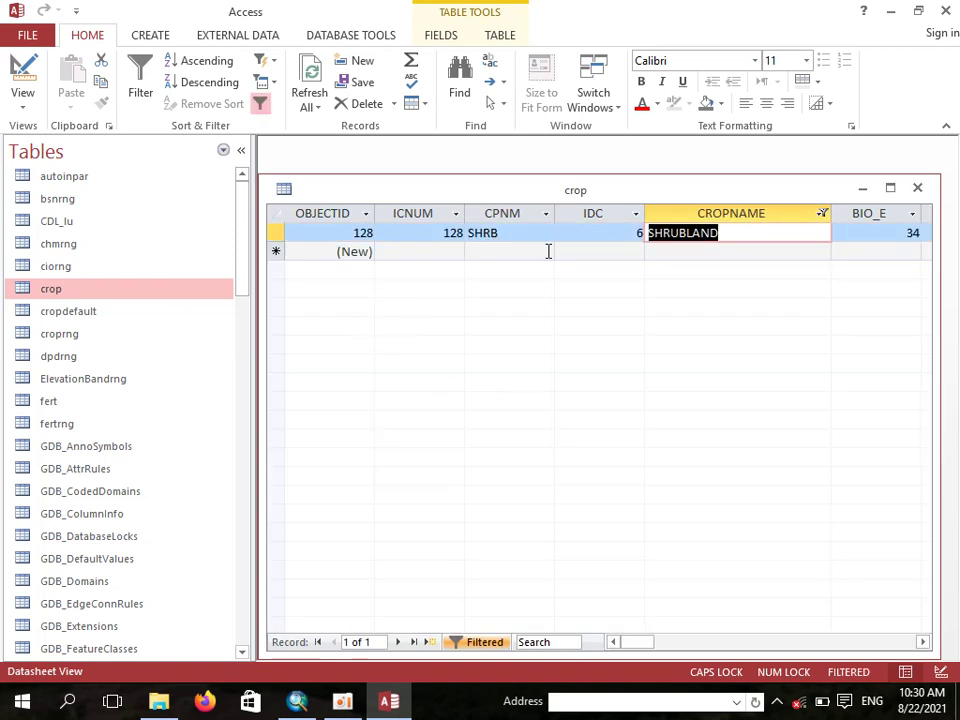
Take SHRUBLAND's CPNM code from the crop table and enter SHRB as the OPEN SHRUBLAND record's SWAT_Crop code in ArcMap
drag(499, 232, 470, 232)
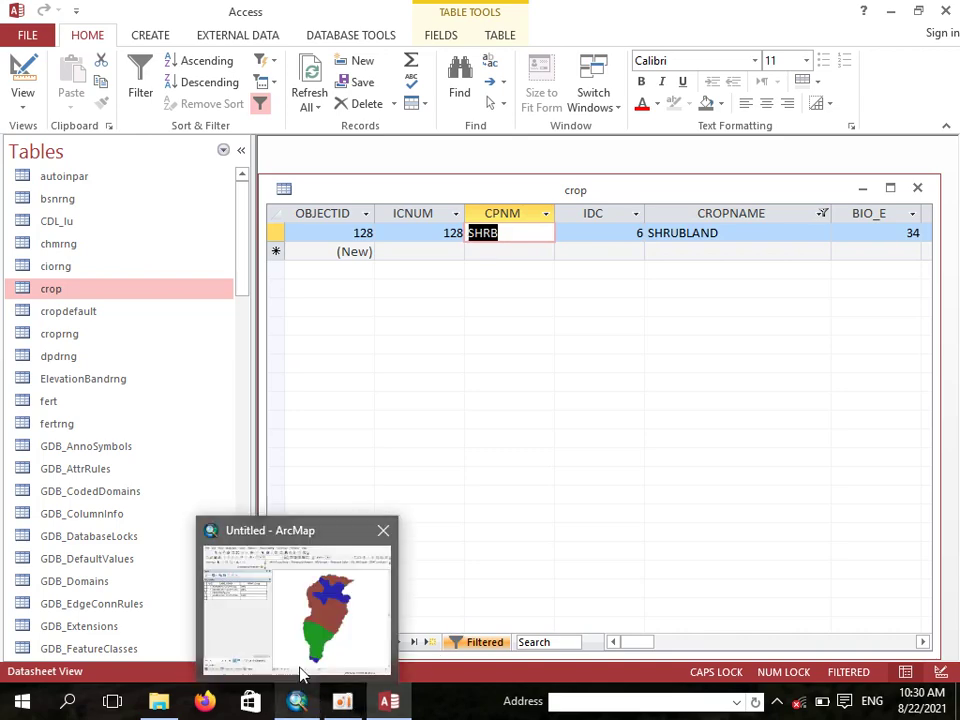
click(297, 701)
click(231, 264)
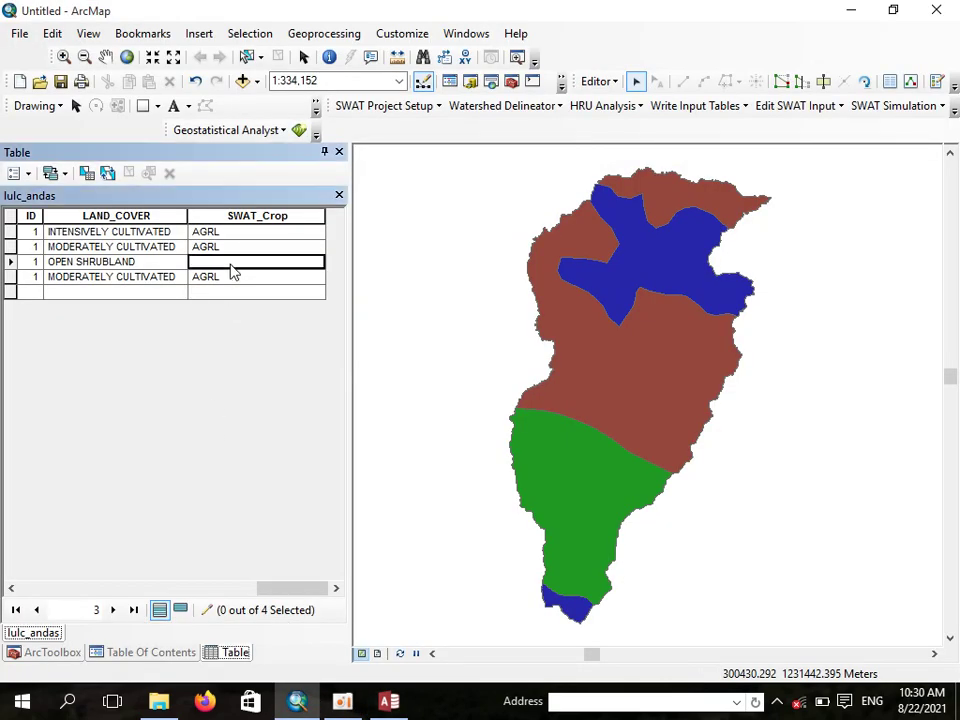
click(231, 264)
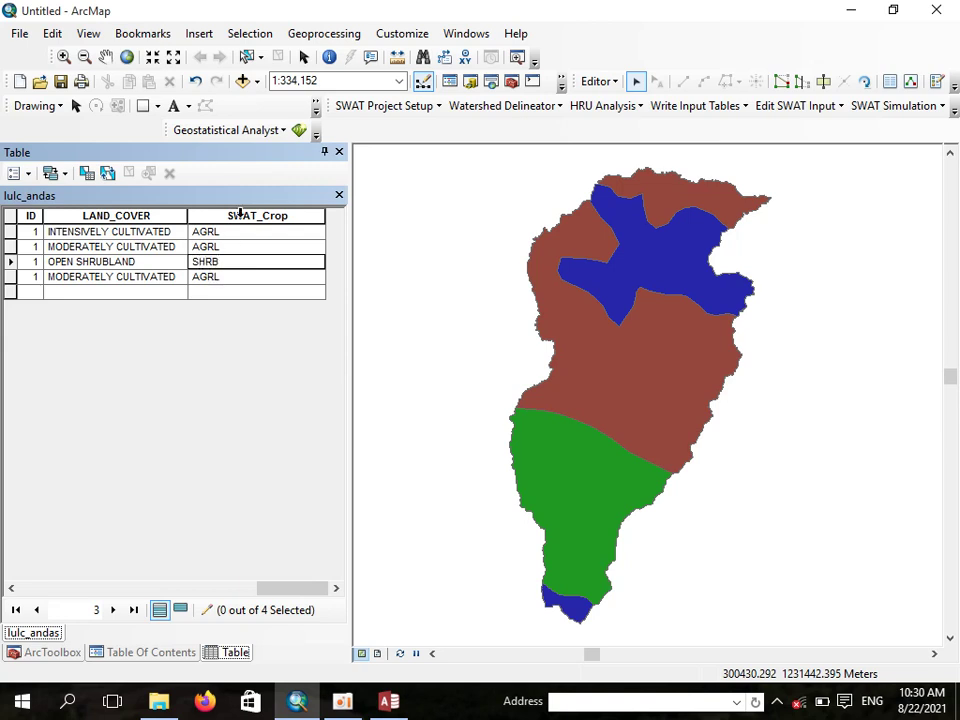
Save the edits to lulc_andas, stop the edit session, and select the SWAT_Crop column
click(612, 82)
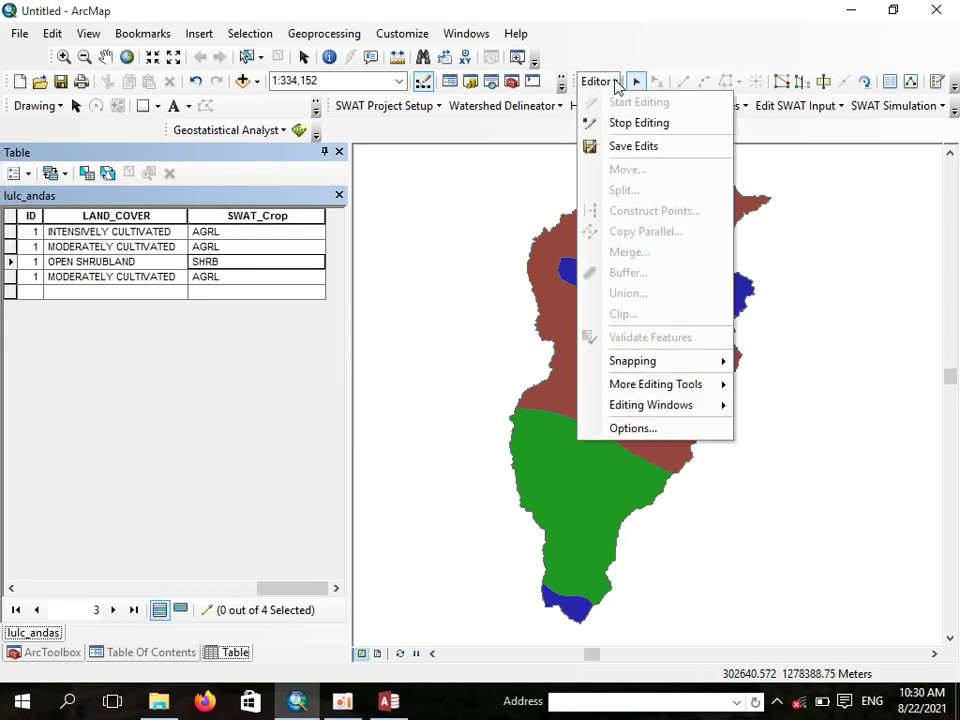
click(619, 148)
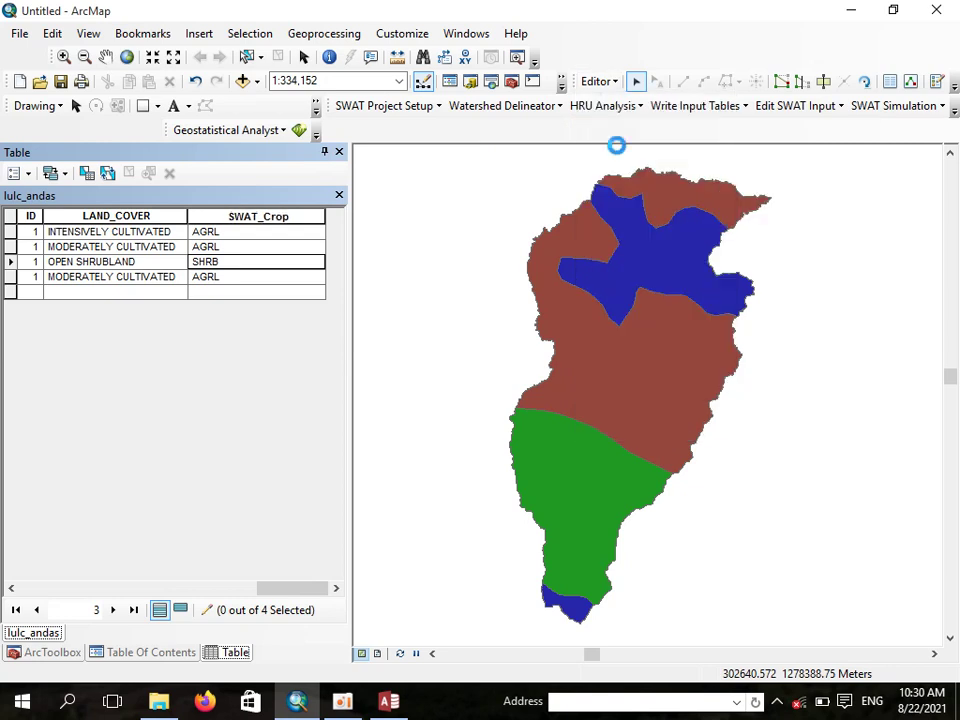
click(597, 81)
click(612, 122)
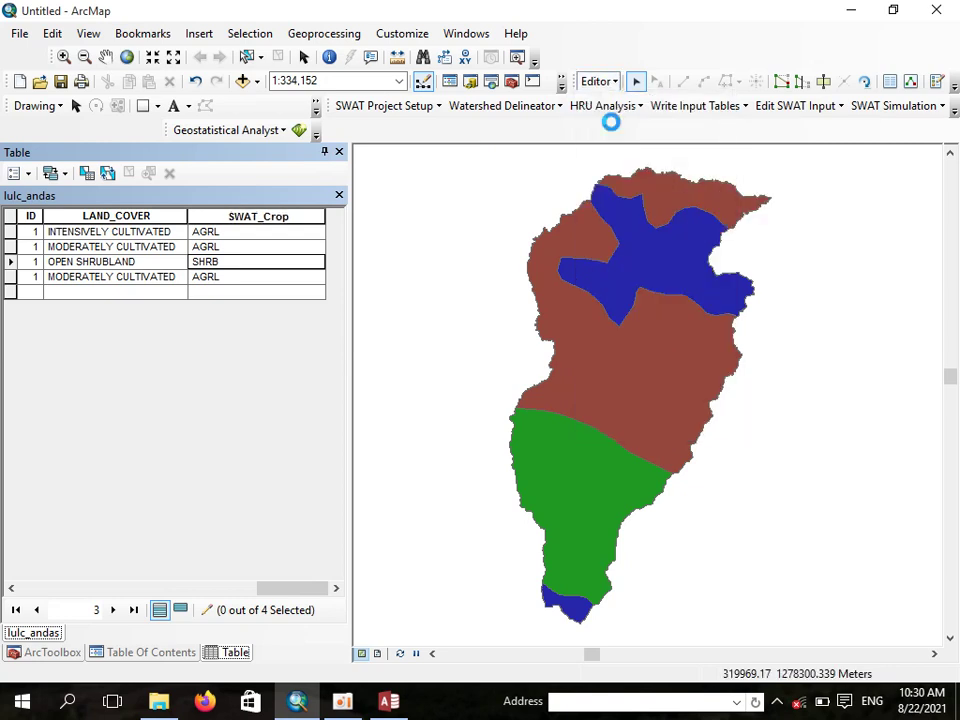
click(253, 216)
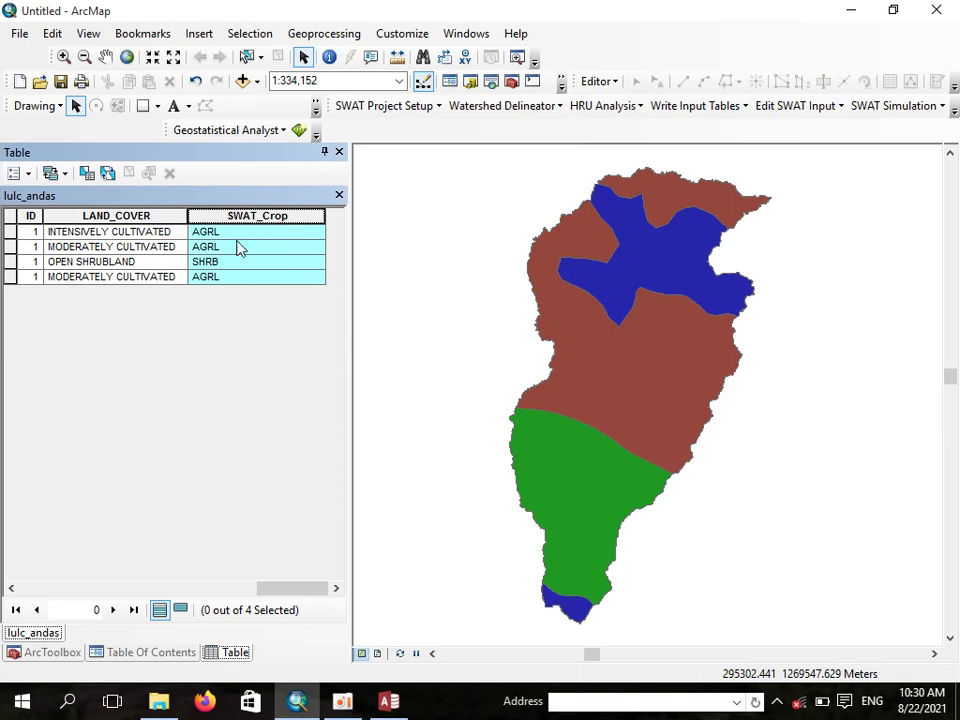
Open the Polygon to Raster tool from ArcToolbox's To Raster conversion toolset
click(275, 325)
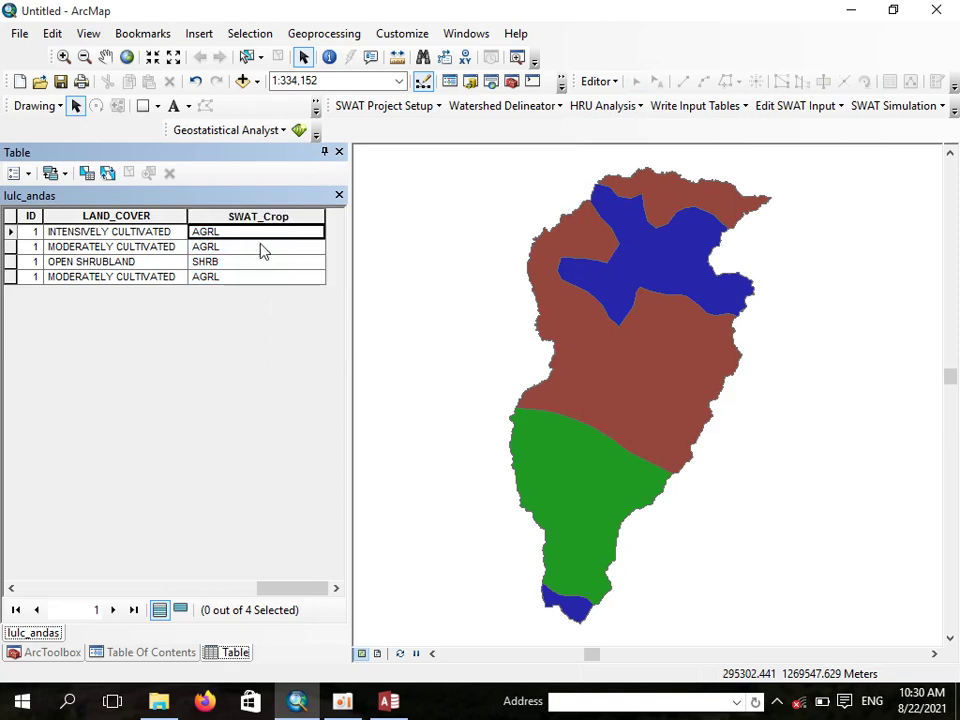
click(152, 652)
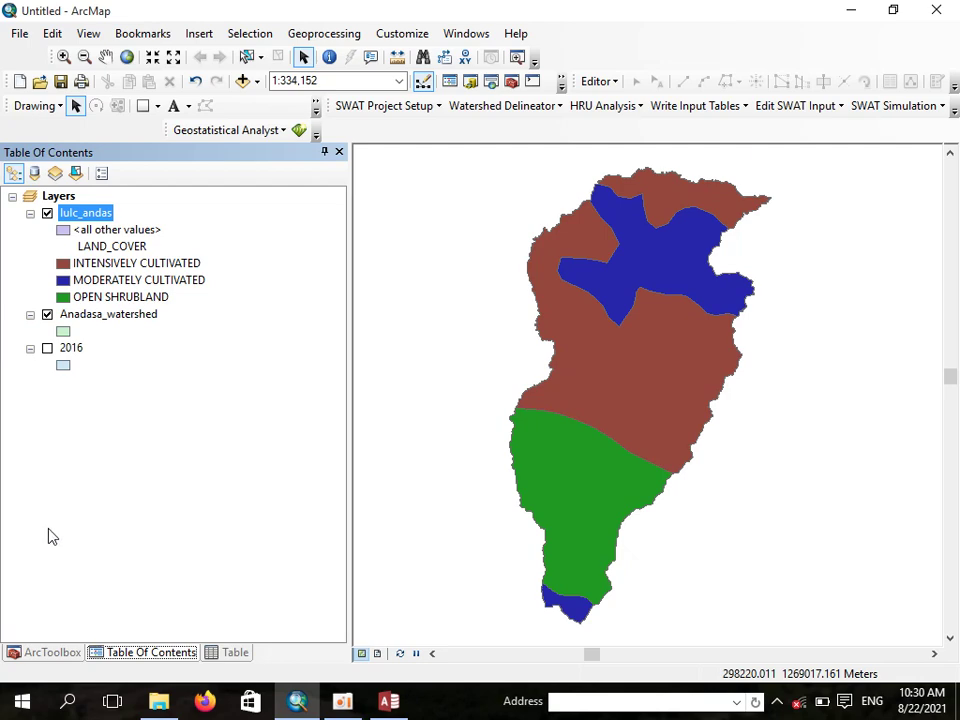
click(50, 652)
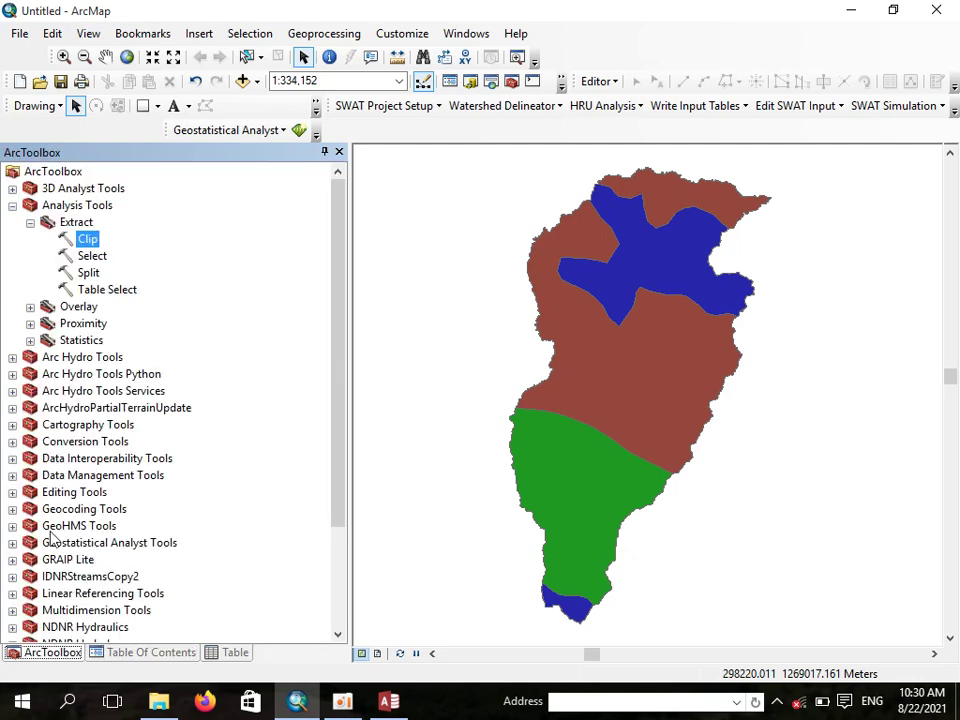
click(12, 205)
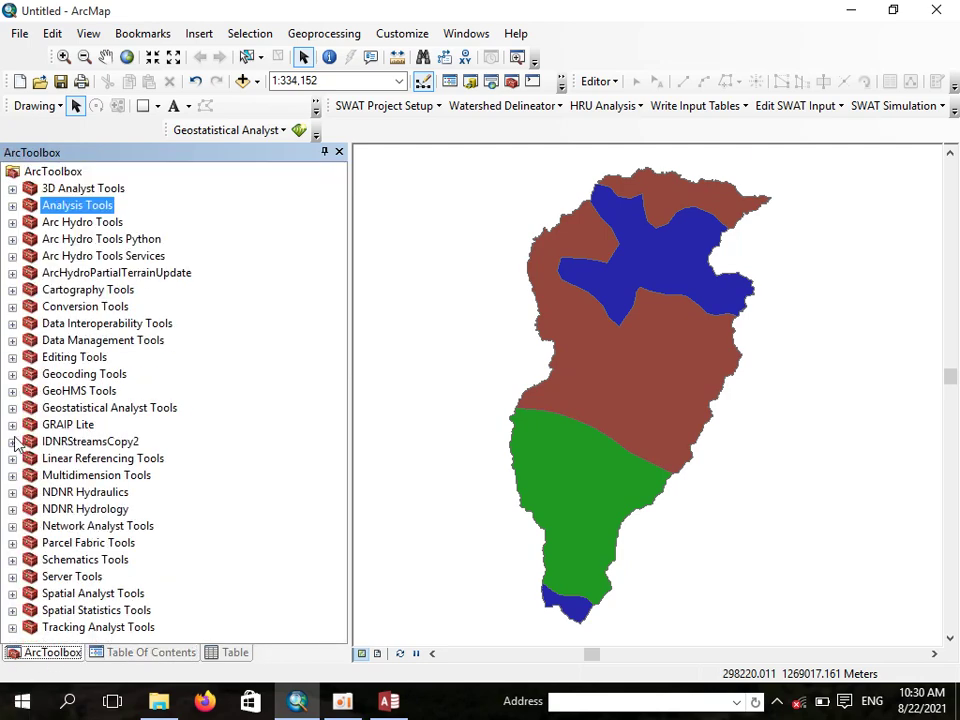
click(13, 306)
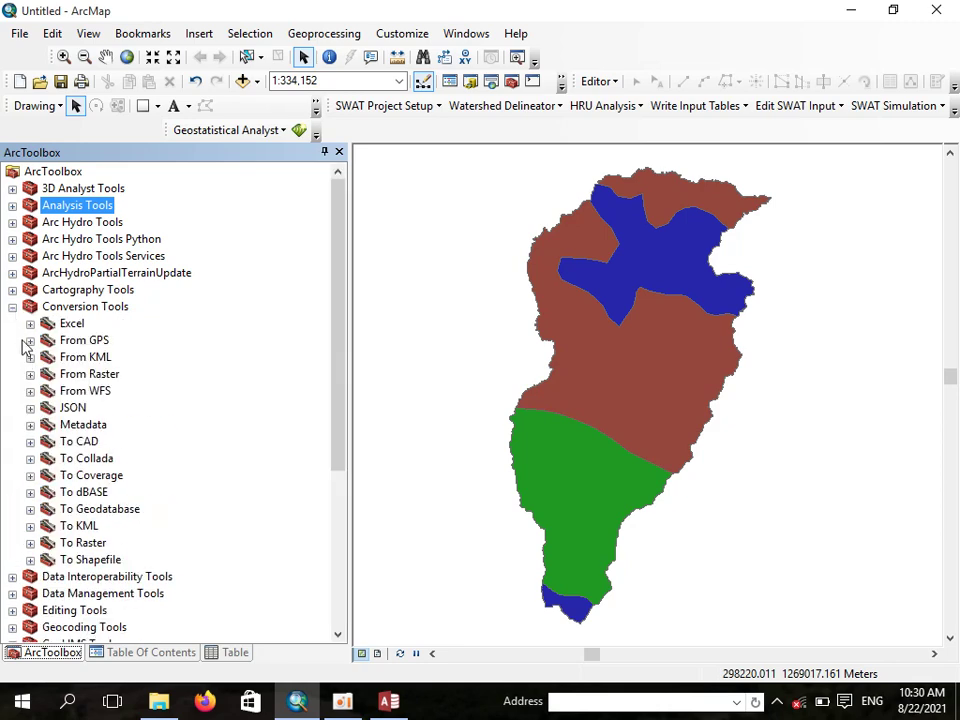
click(30, 543)
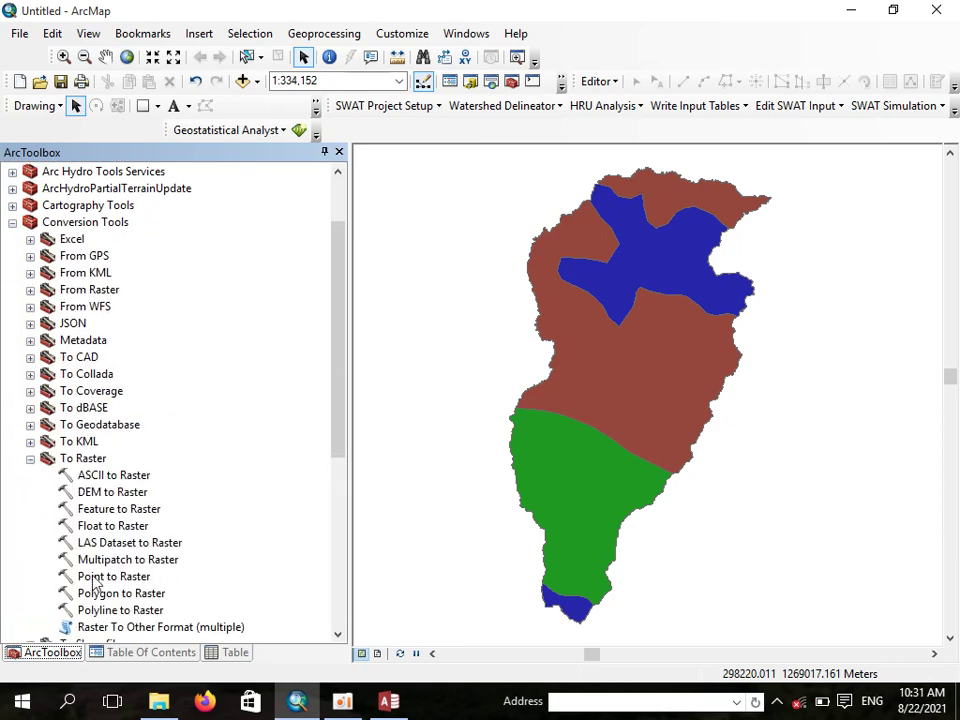
double_click(140, 594)
Set lulc_andas as the input features and SWAT_Crop as the value field for the raster conversion
click(649, 198)
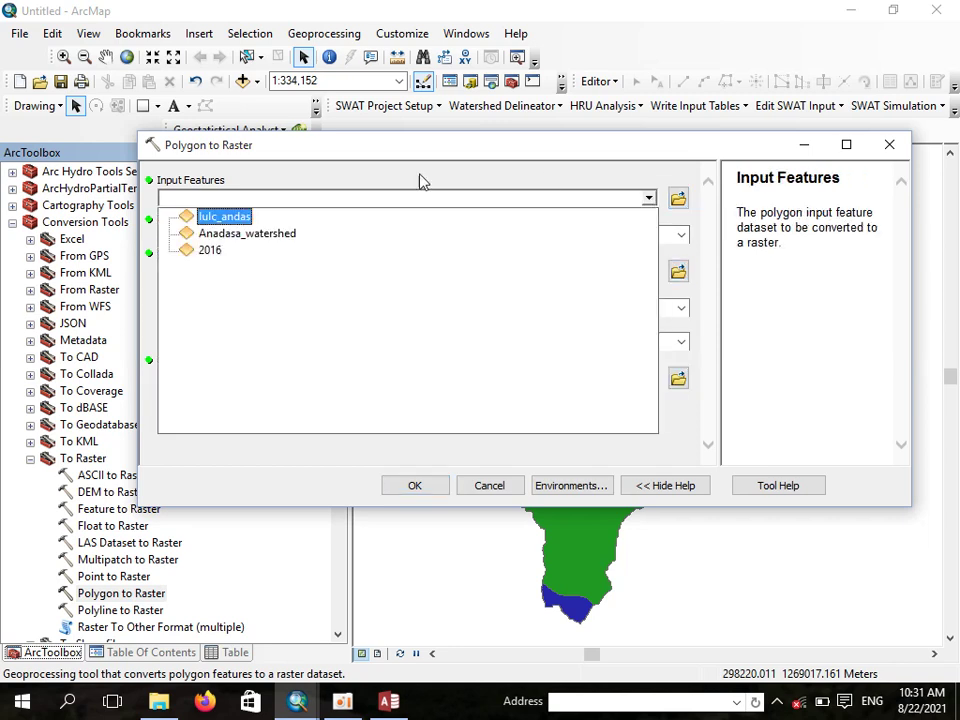
click(226, 218)
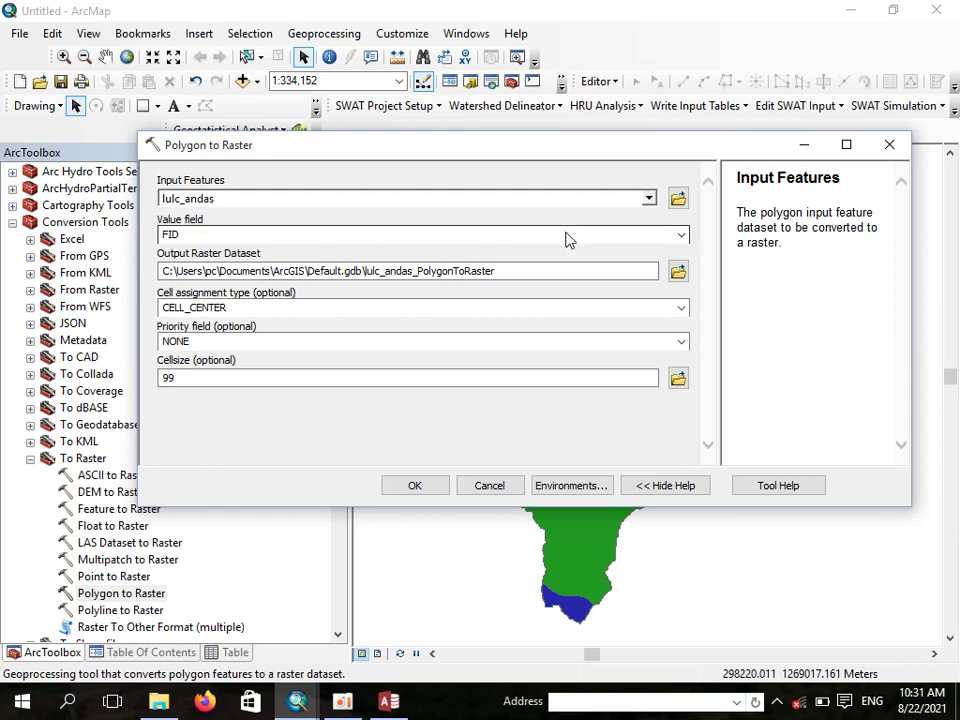
click(680, 235)
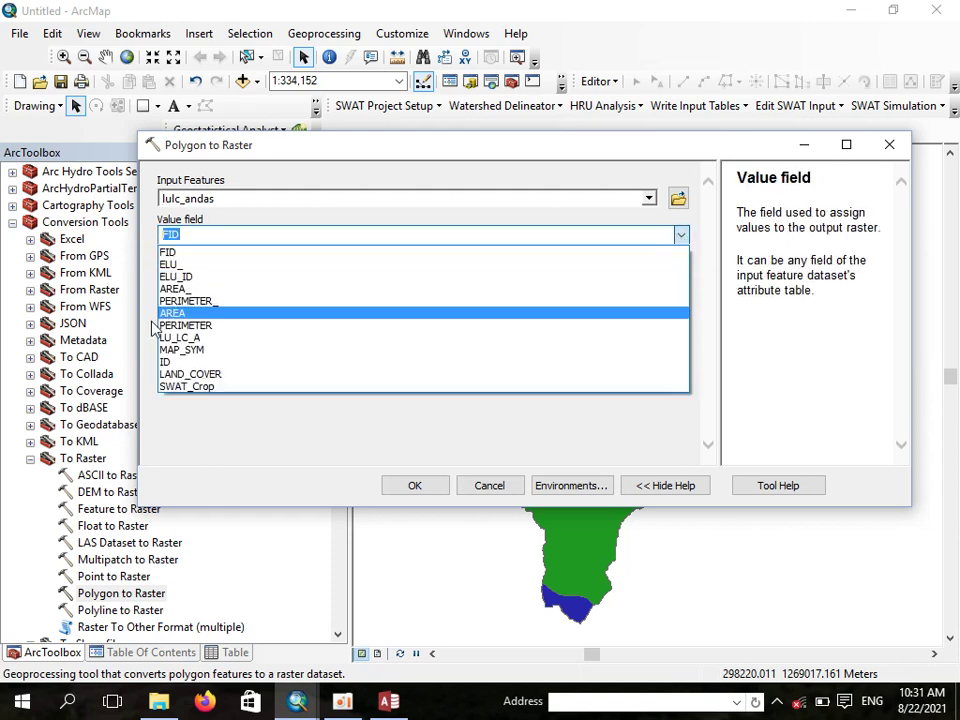
key(Escape)
key(Down)
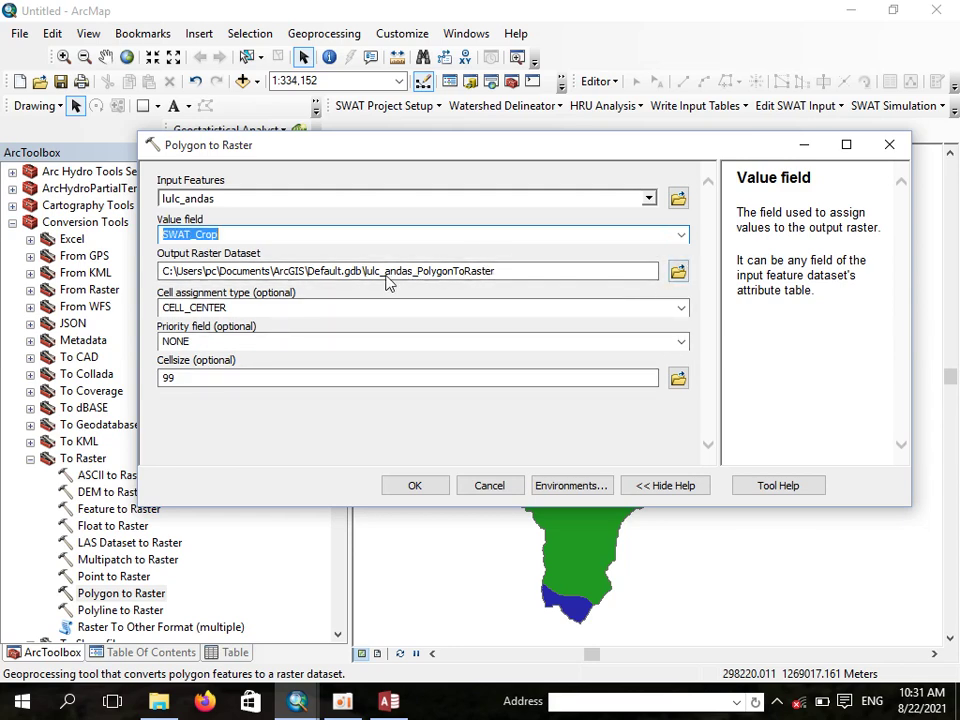
Name the output raster LULC_RASTER in the Desktop's Swat\New Folder, keep the cell size at 99, and run the conversion
click(679, 272)
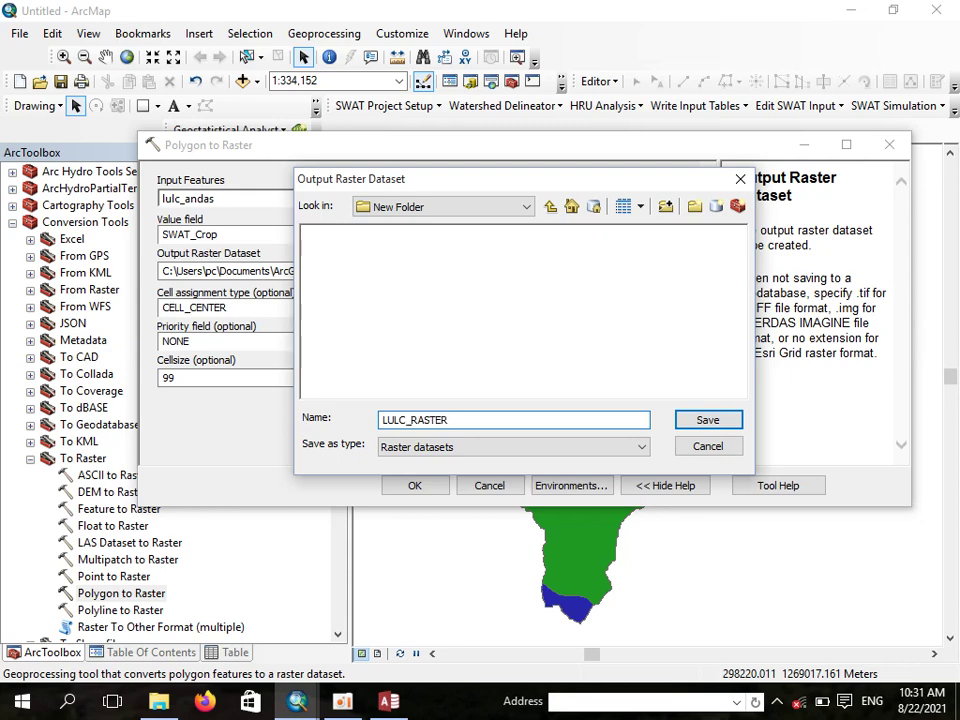
key(Return)
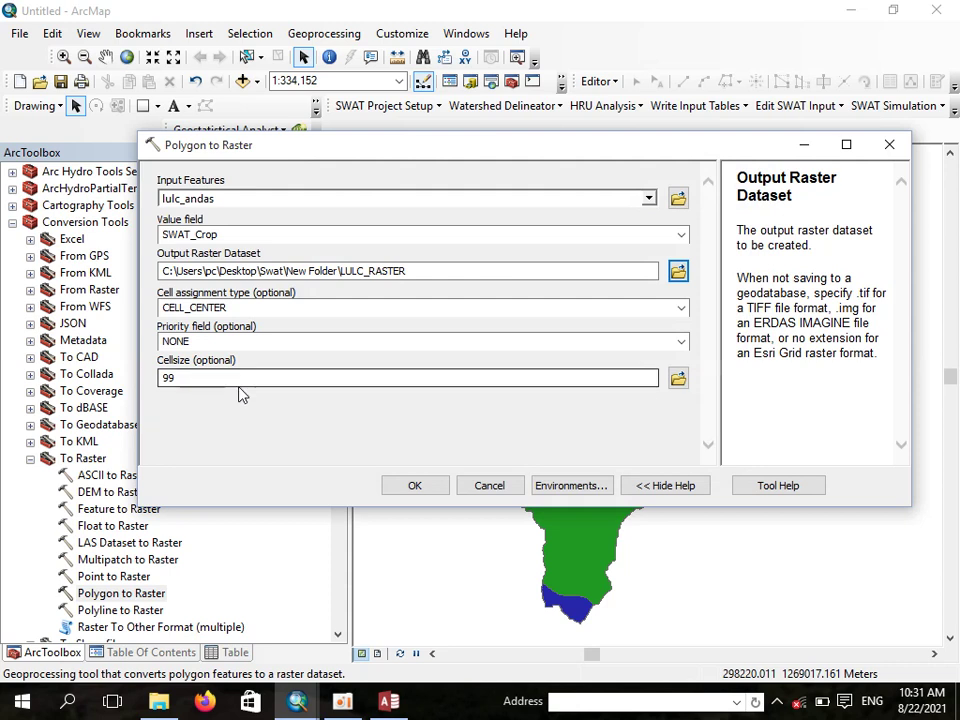
click(185, 388)
drag(185, 388, 150, 388)
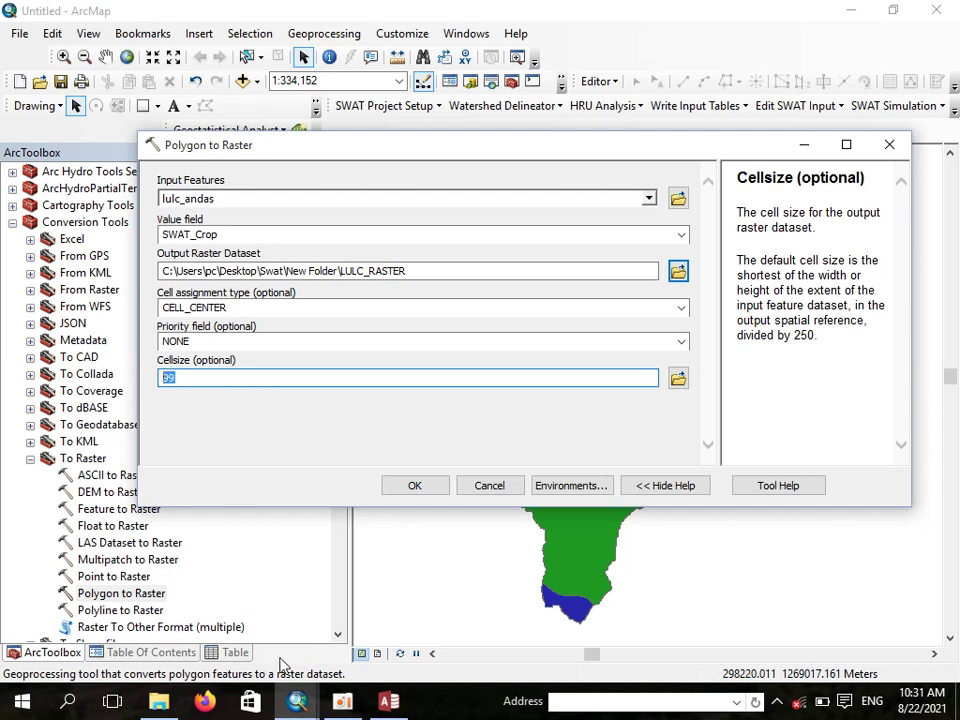
click(222, 652)
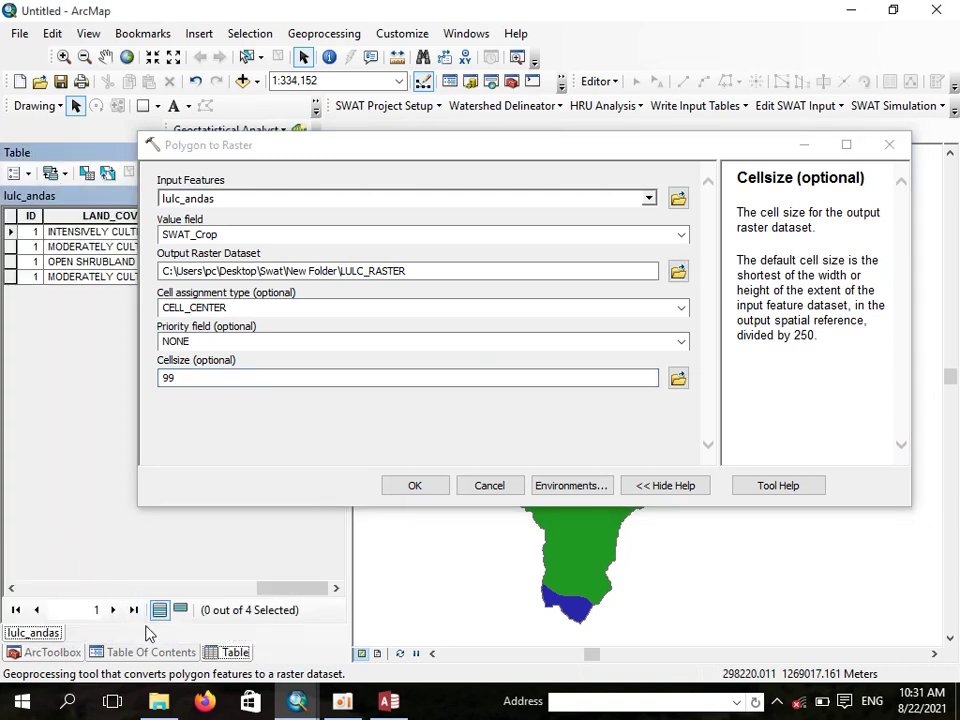
click(160, 652)
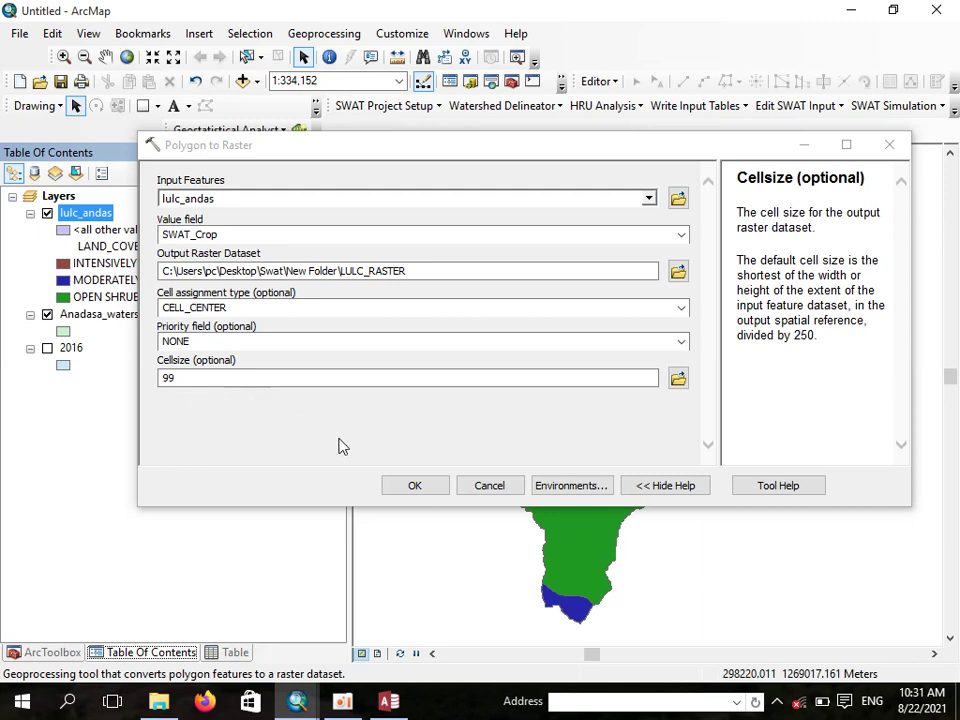
click(425, 487)
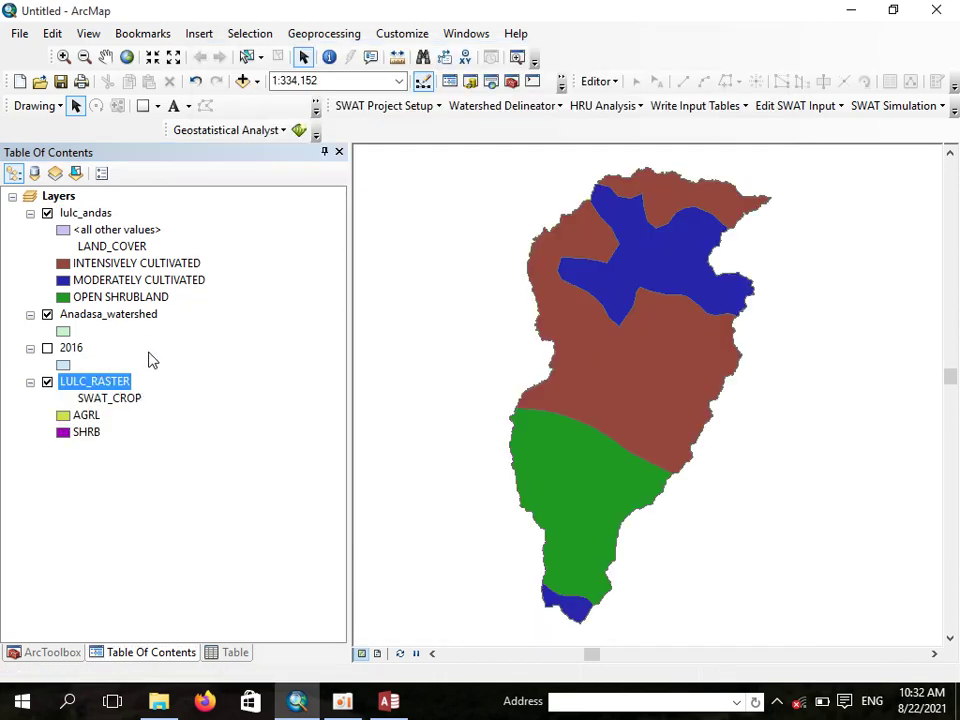
Hide the lulc_andas and Anadasa_watershed layers, then open LULC_RASTER's attribute table and inspect its VALUE and SWAT_CROP columns
click(47, 213)
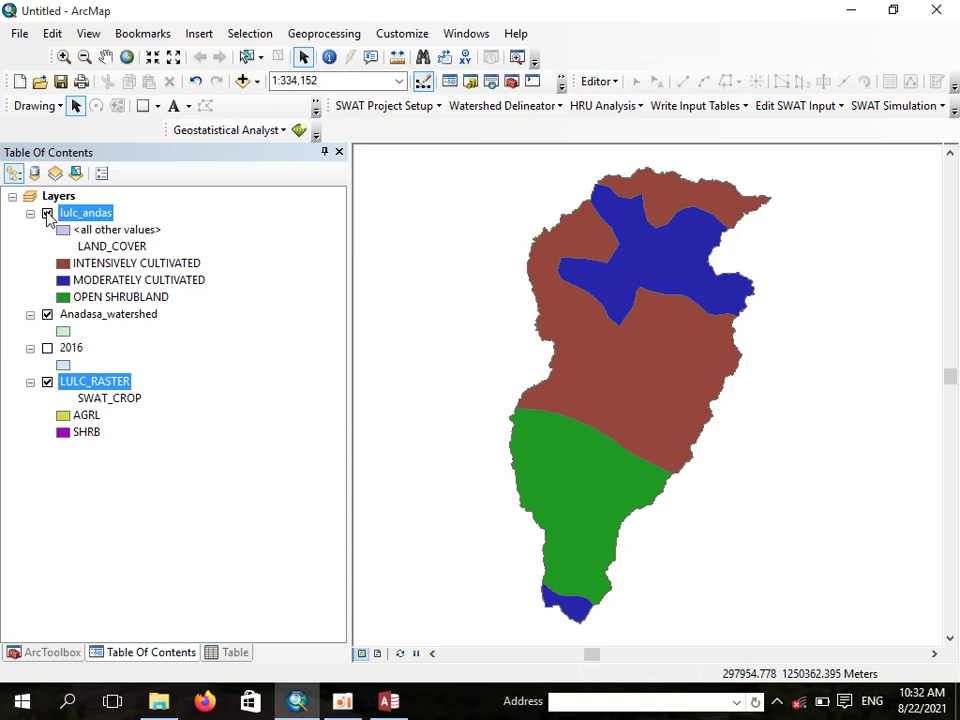
click(47, 314)
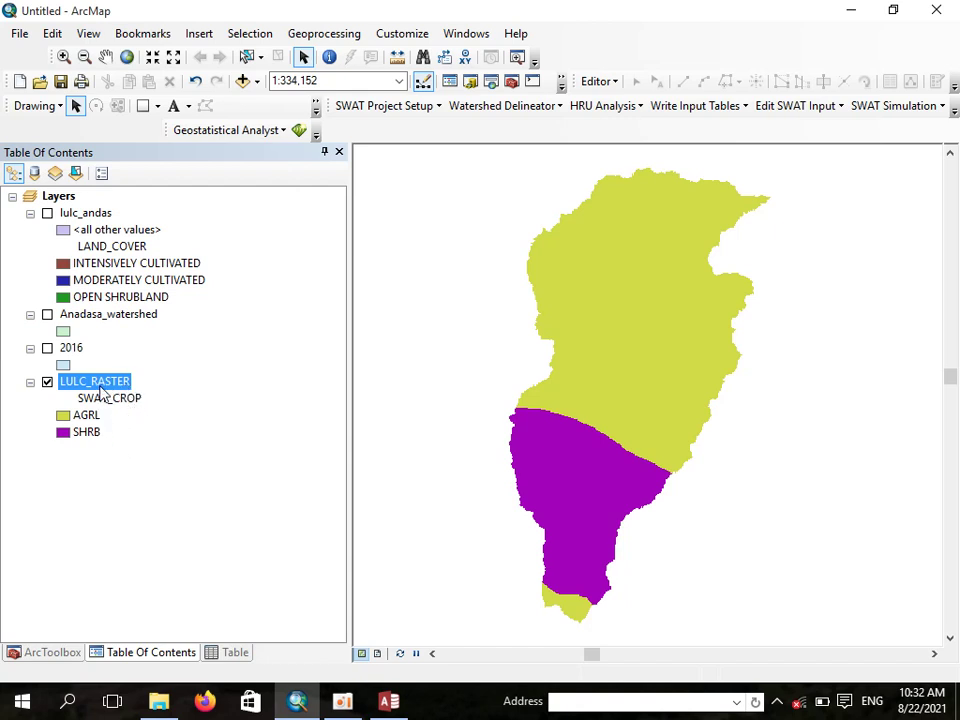
right_click(101, 385)
click(180, 443)
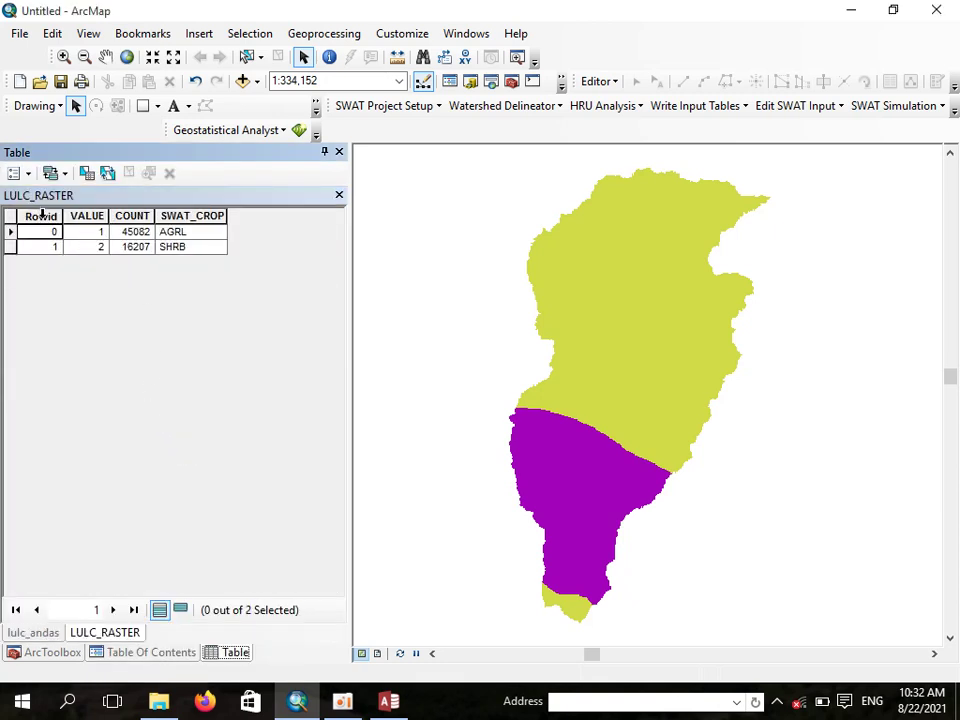
click(75, 216)
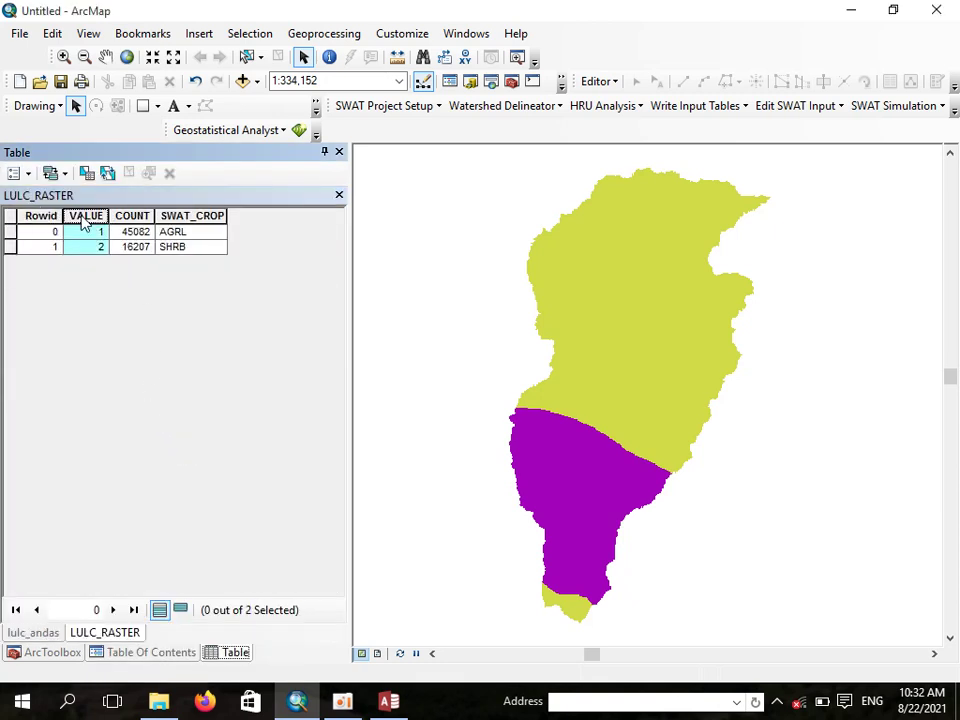
click(190, 216)
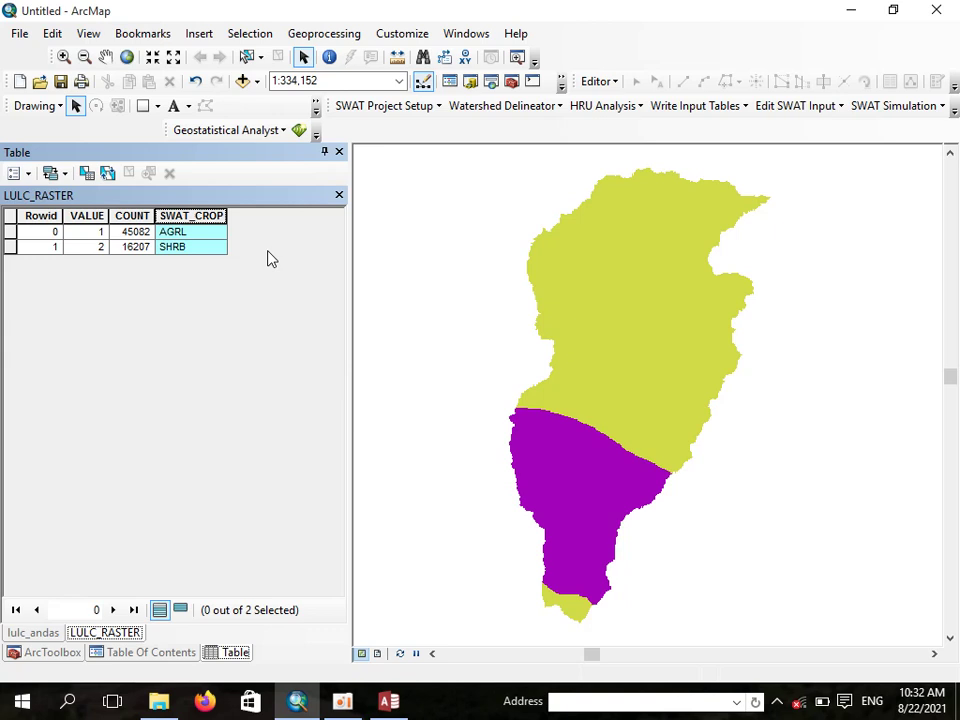
mouse_move(342, 700)
click(335, 661)
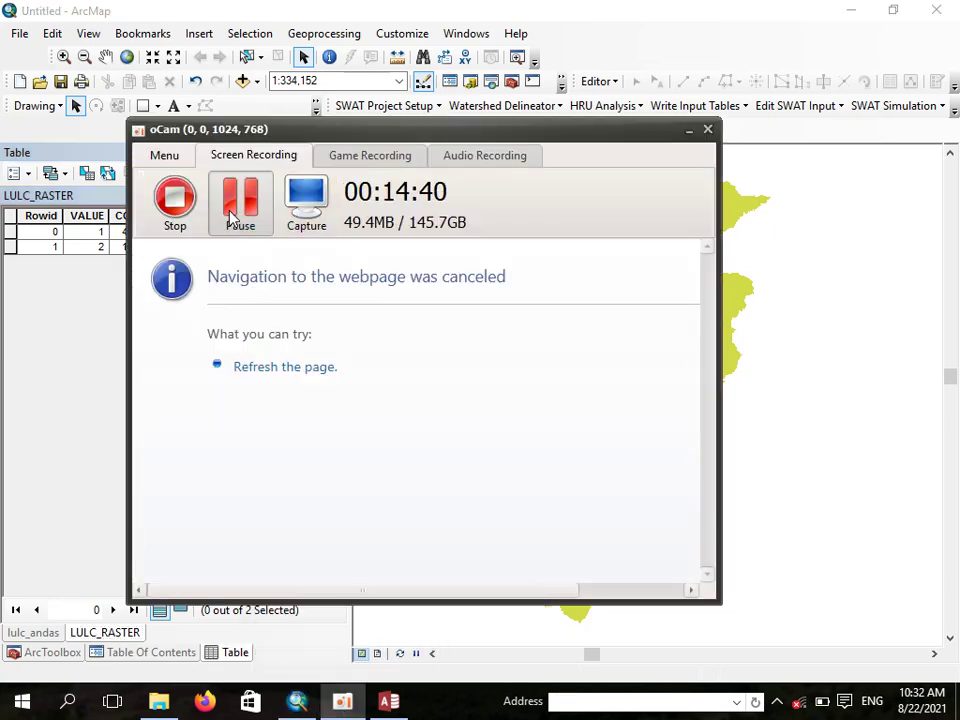
click(236, 223)
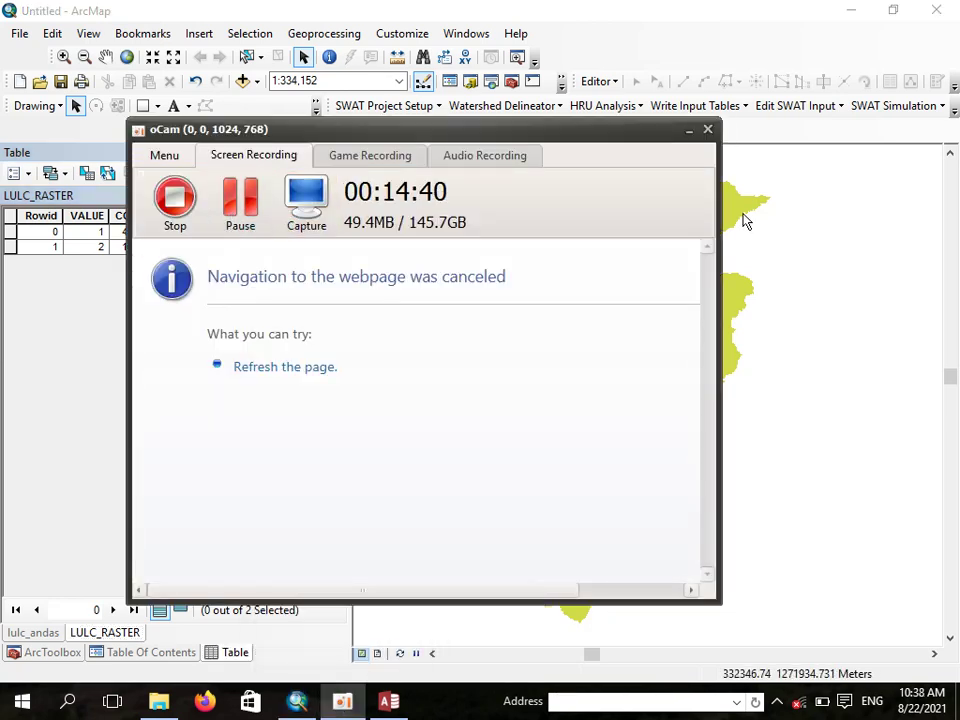
click(690, 133)
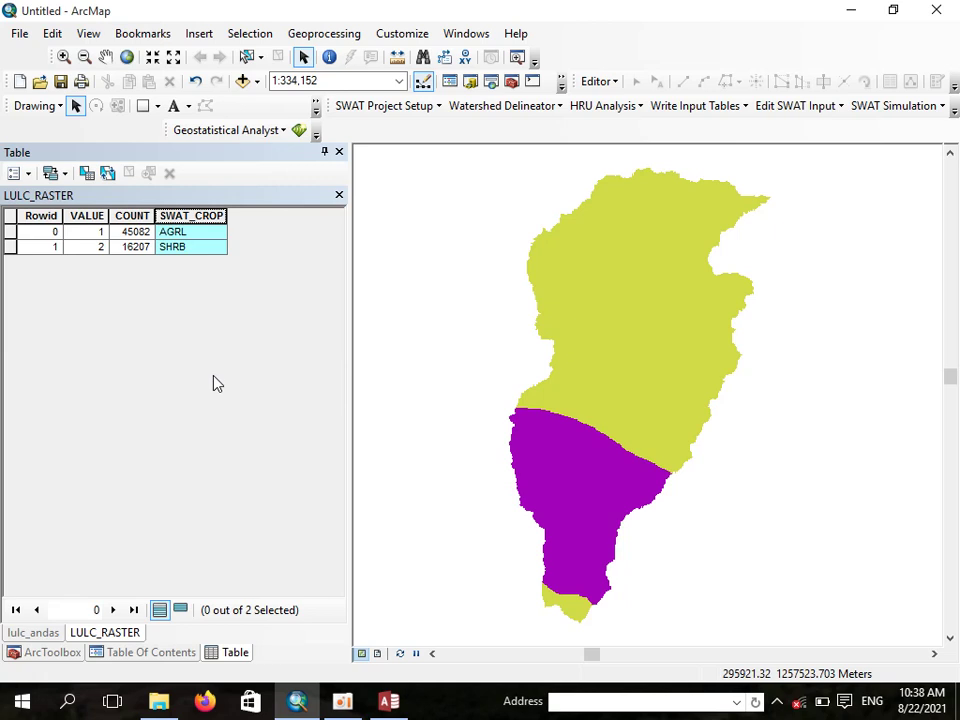
Examine which SWAT_CROP code belongs to each VALUE in LULC_RASTER's attribute table
click(196, 249)
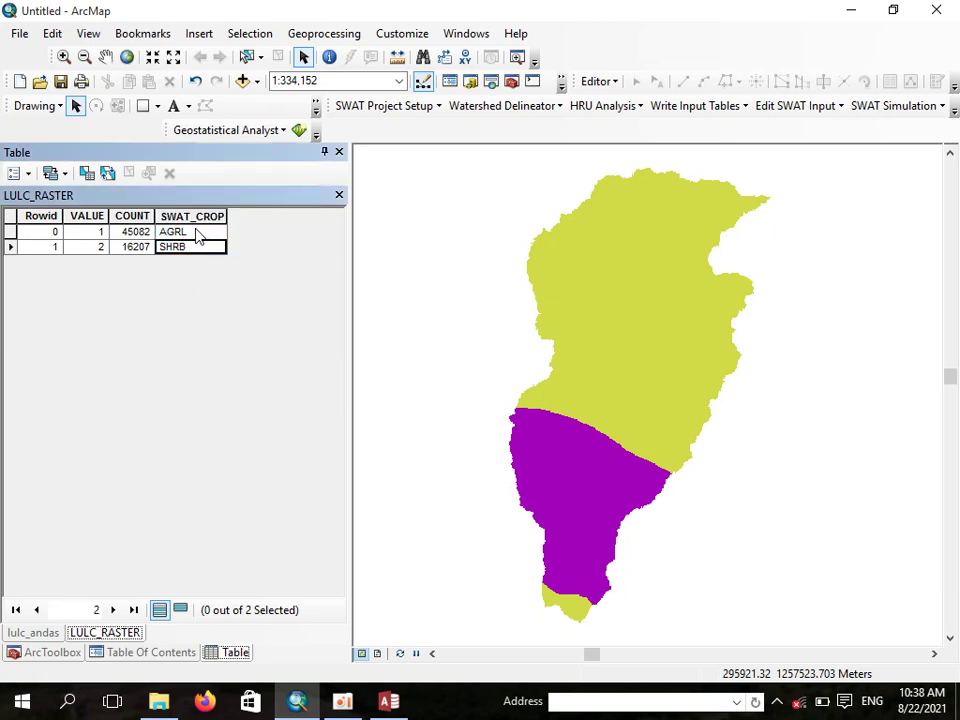
key(Up)
click(196, 250)
click(85, 214)
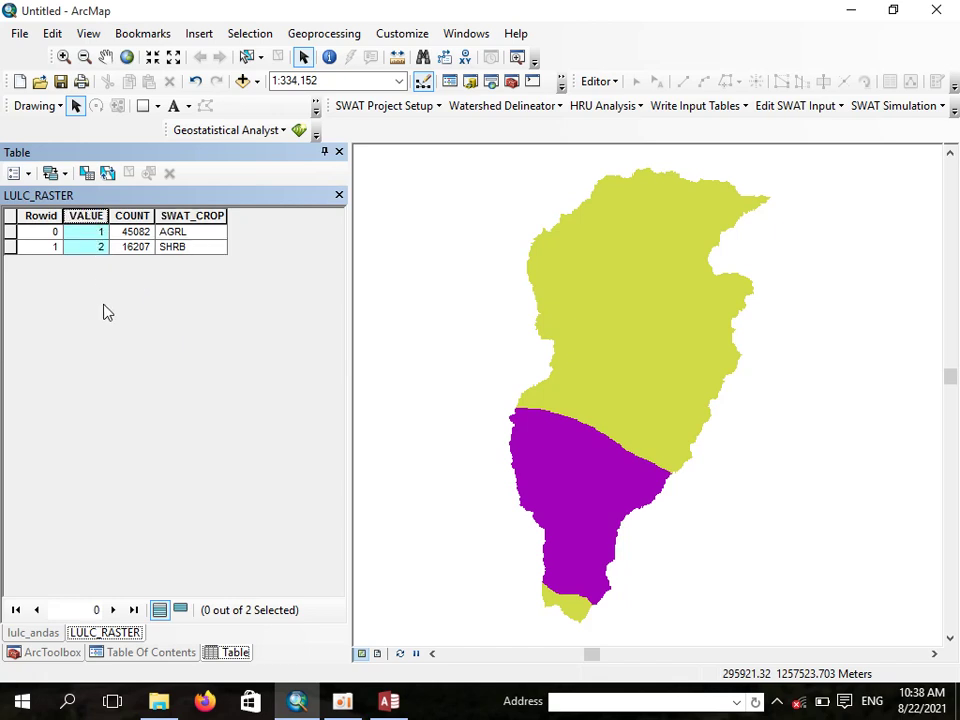
click(193, 216)
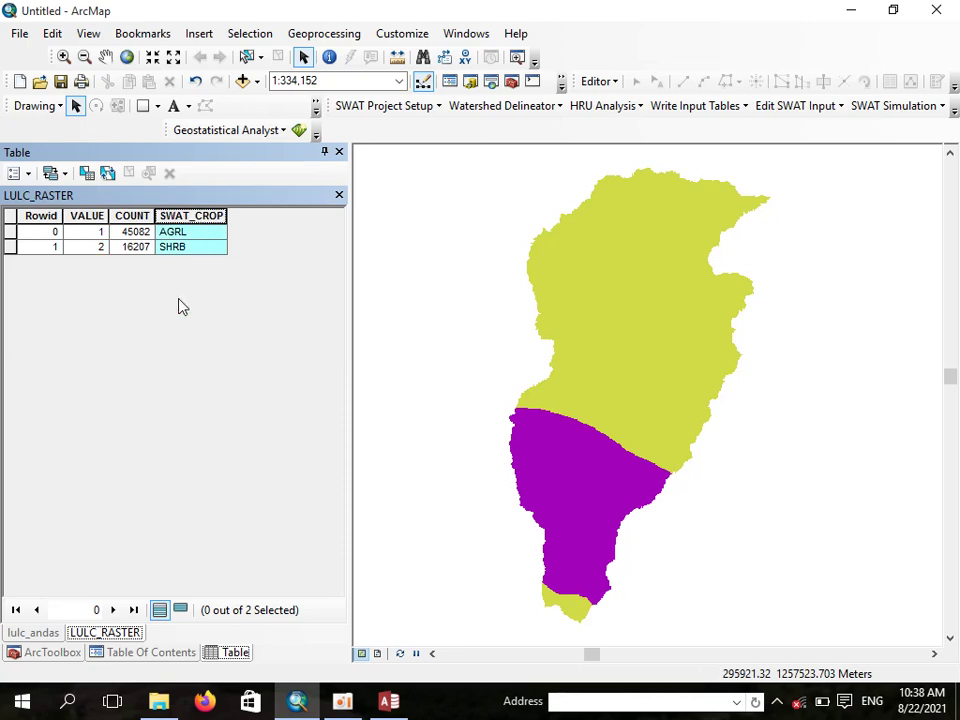
Minimize ArcMap and close Access without saving the design changes to the crop table
click(851, 12)
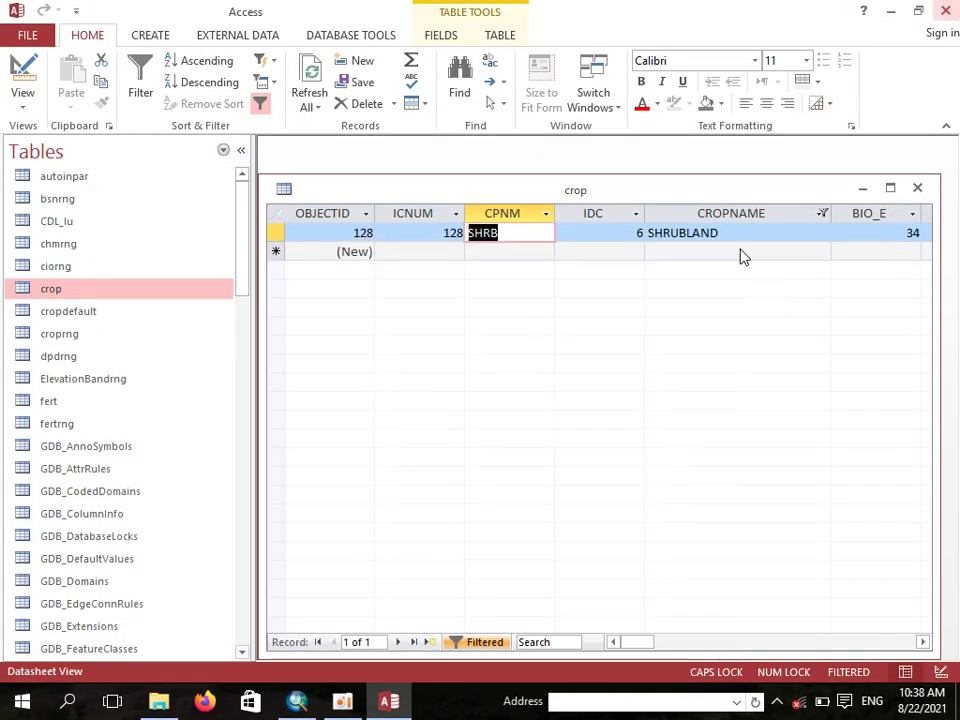
key(ctrl+w)
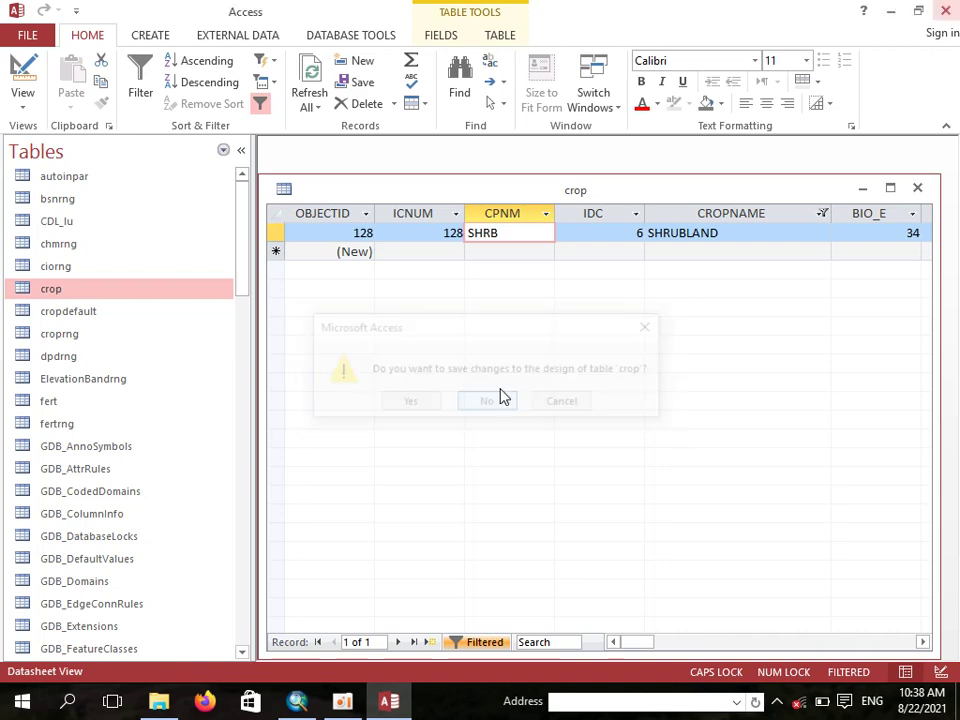
click(484, 404)
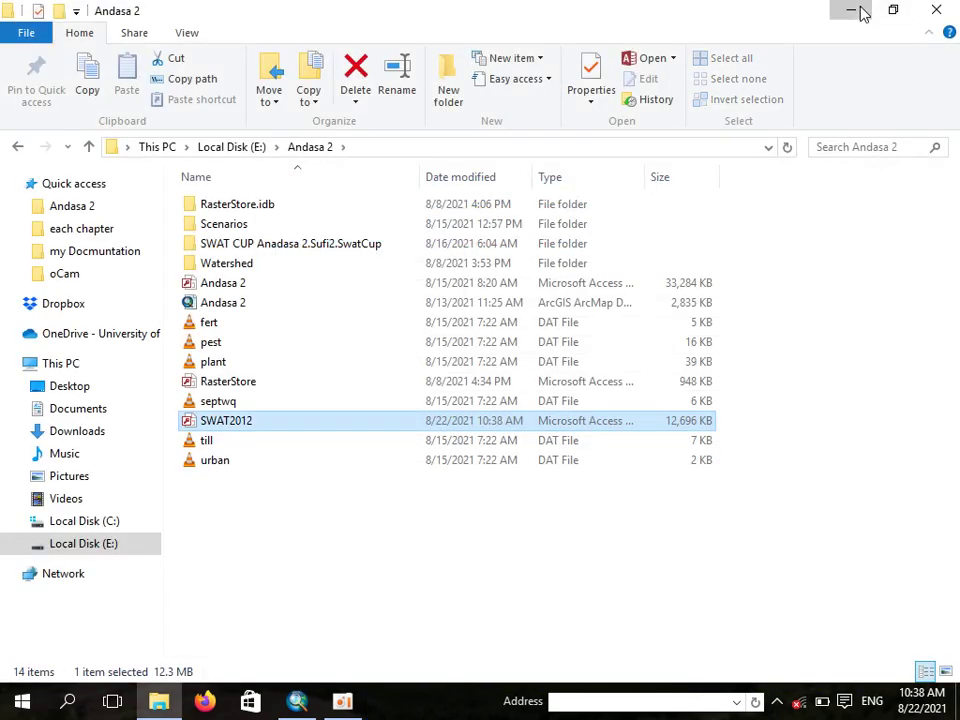
Minimize the Andasa 2 folder window and create a text document named LULC Lookup on the desktop
click(858, 10)
right_click(790, 140)
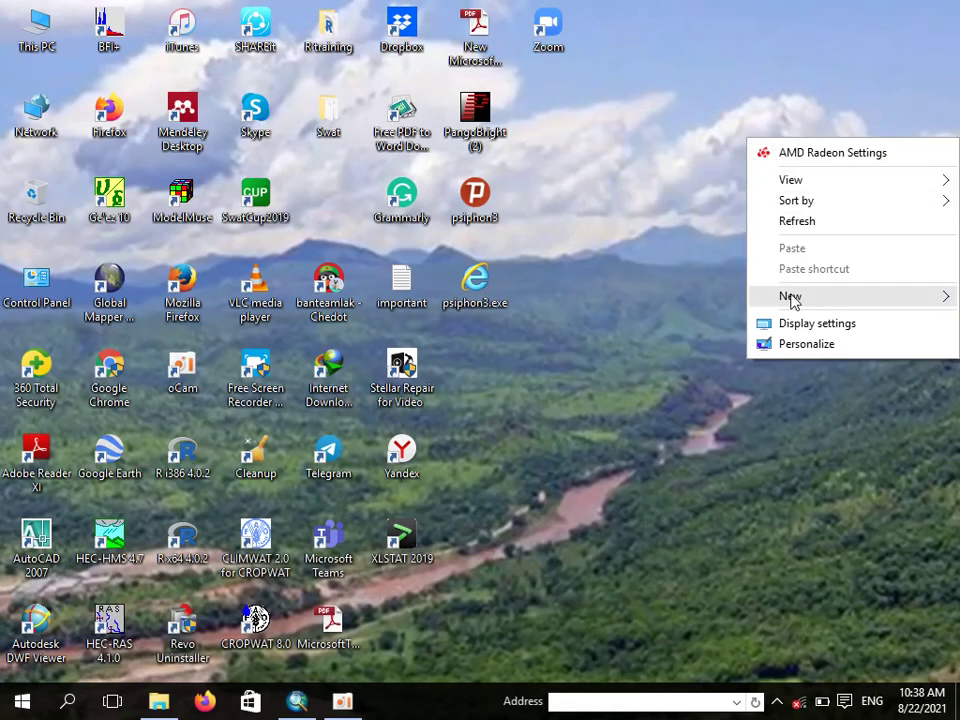
right_click(728, 94)
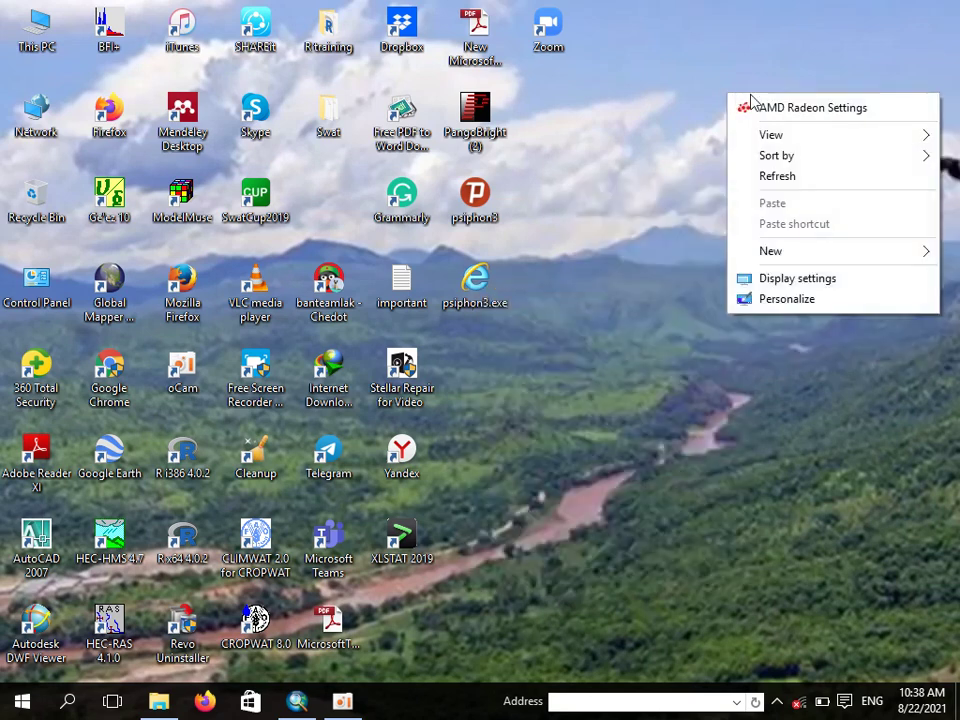
mouse_move(800, 252)
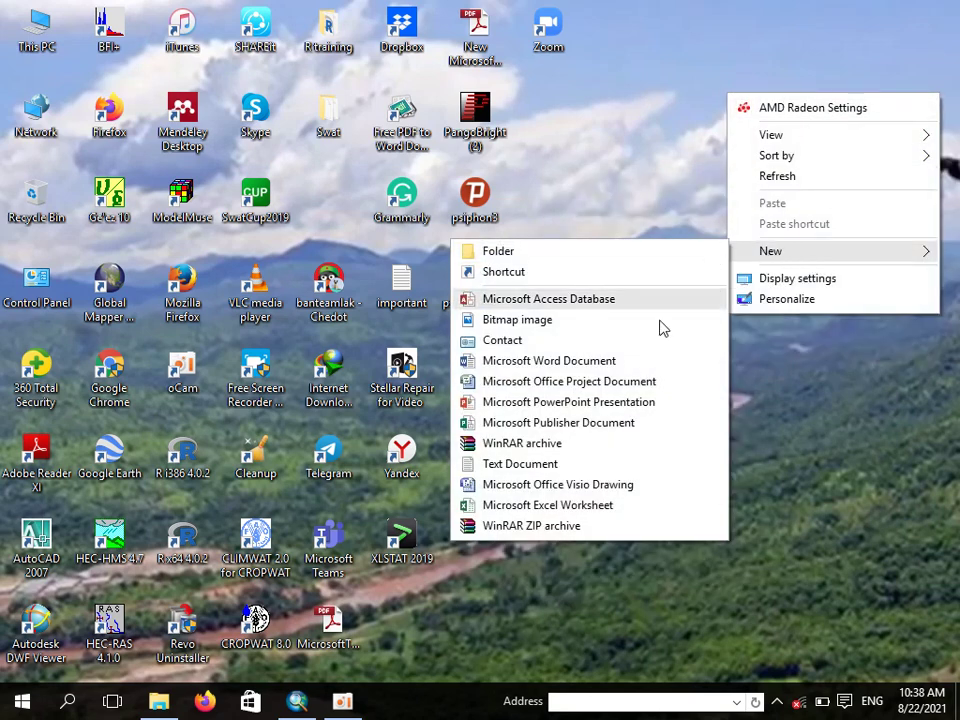
click(524, 465)
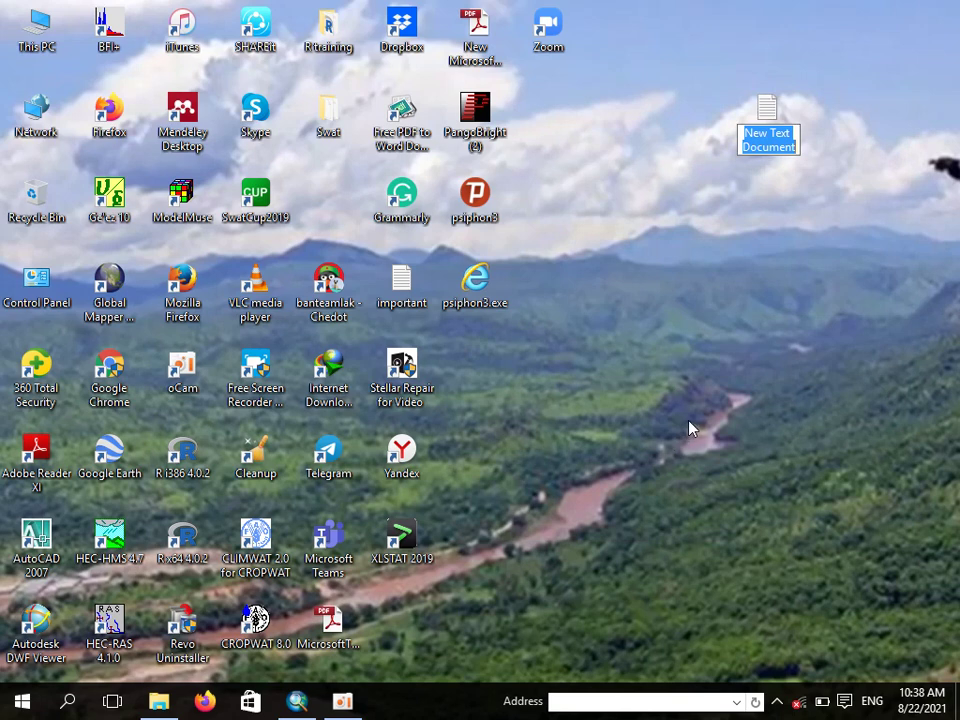
text(4)
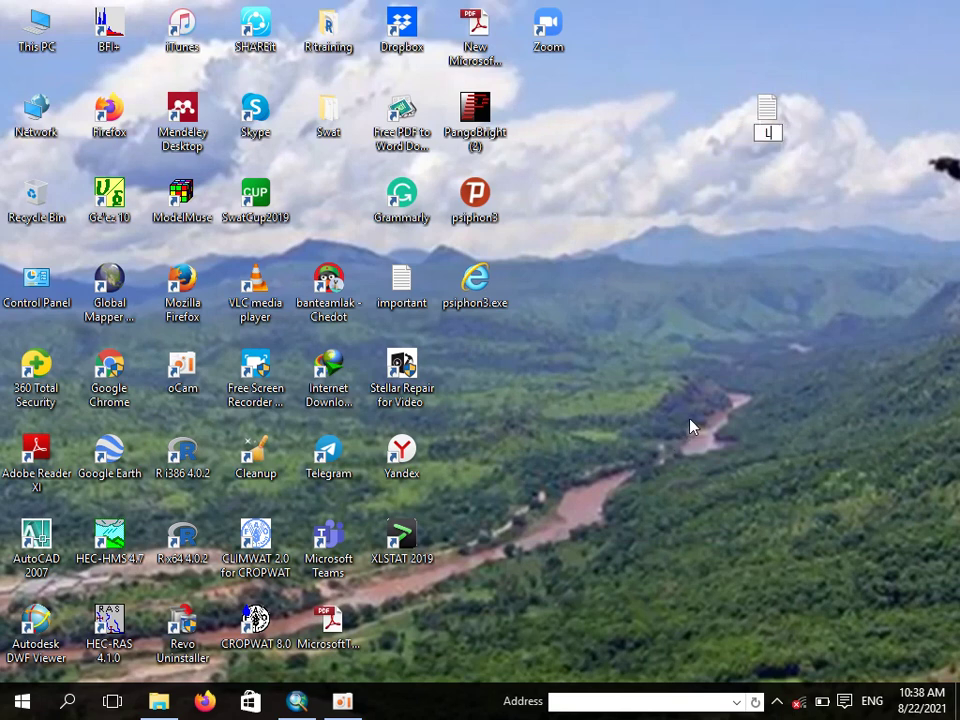
text(ookup)
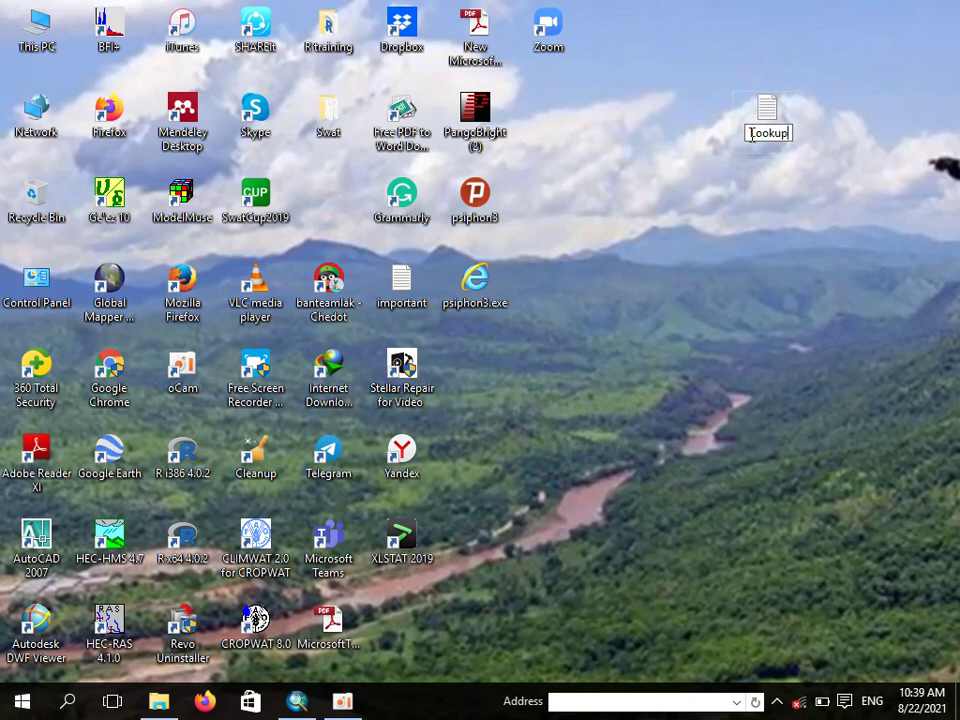
click(751, 134)
text(LULC)
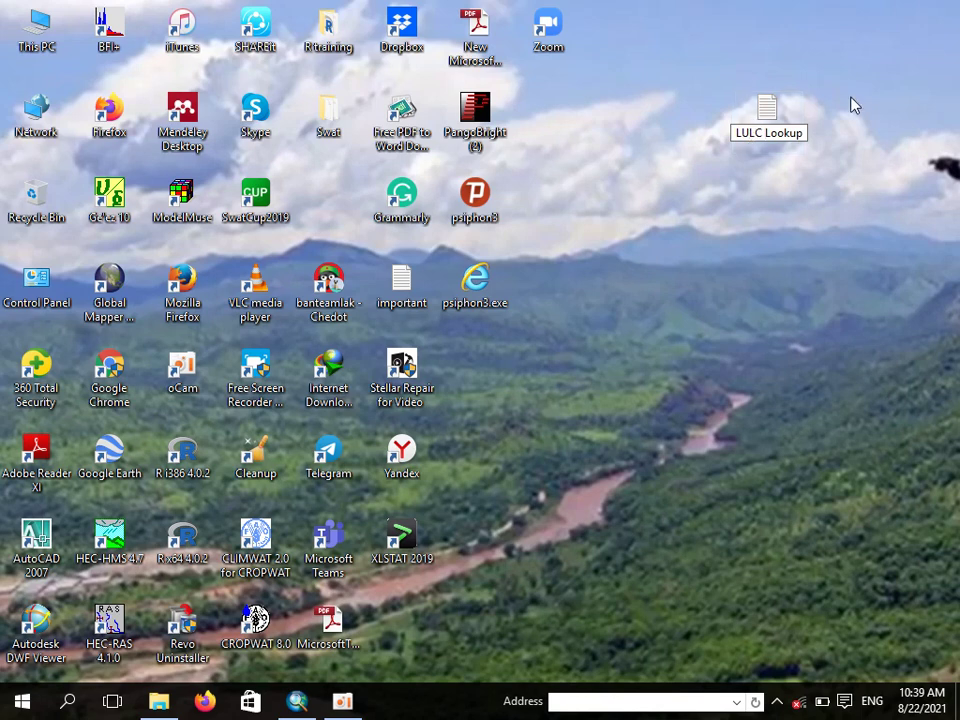
key(Return)
Open the LULC Lookup text file and enter the header line VALUE,NAME
double_click(785, 123)
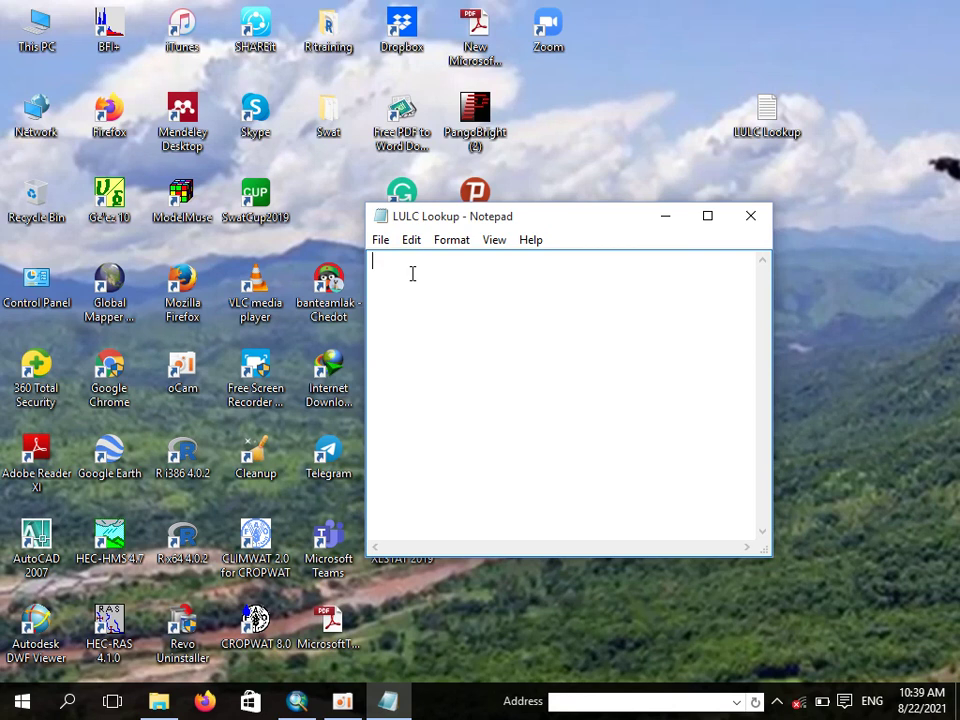
text(VLUE)
click(381, 261)
text(A)
click(415, 261)
text(,NAME)
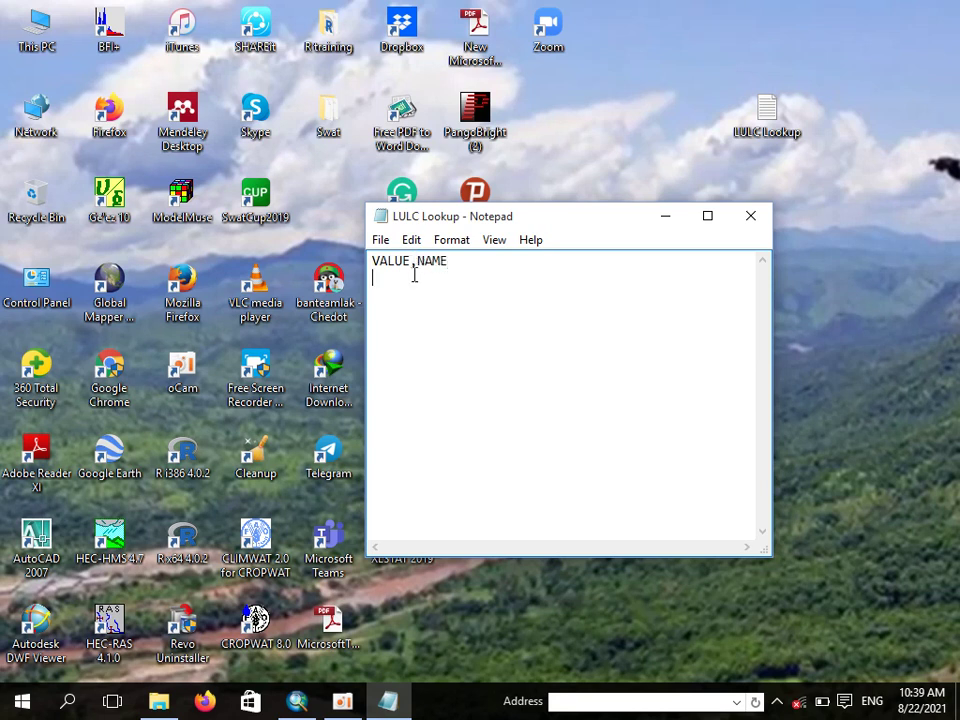
Switch to ArcMap, check which SWAT_CROP code and map area match each VALUE in LULC_RASTER, and clear the selection
click(295, 670)
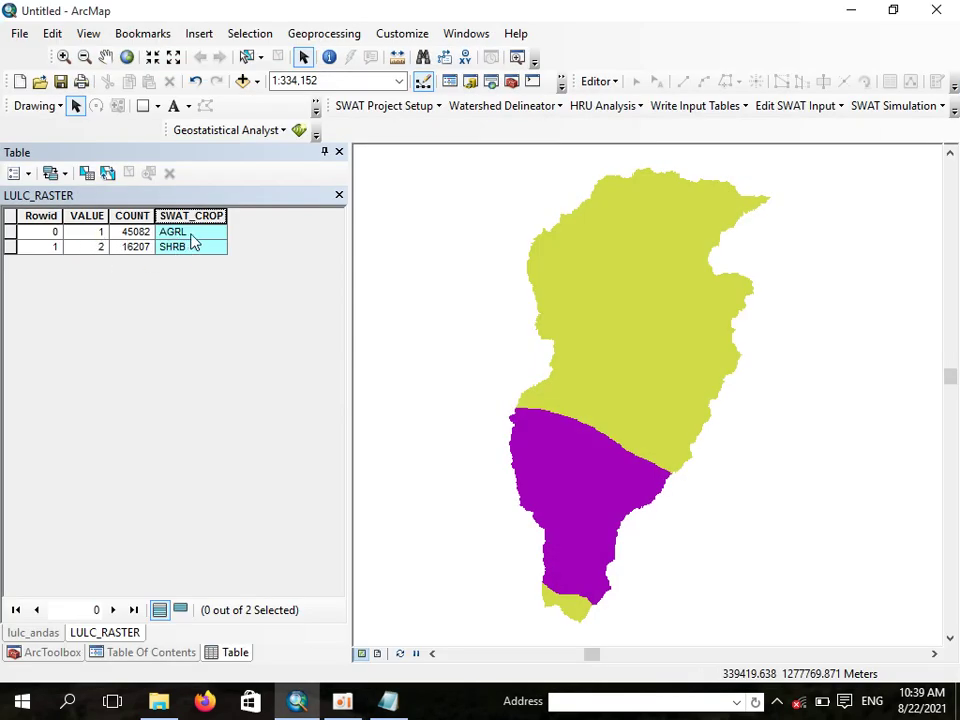
click(159, 280)
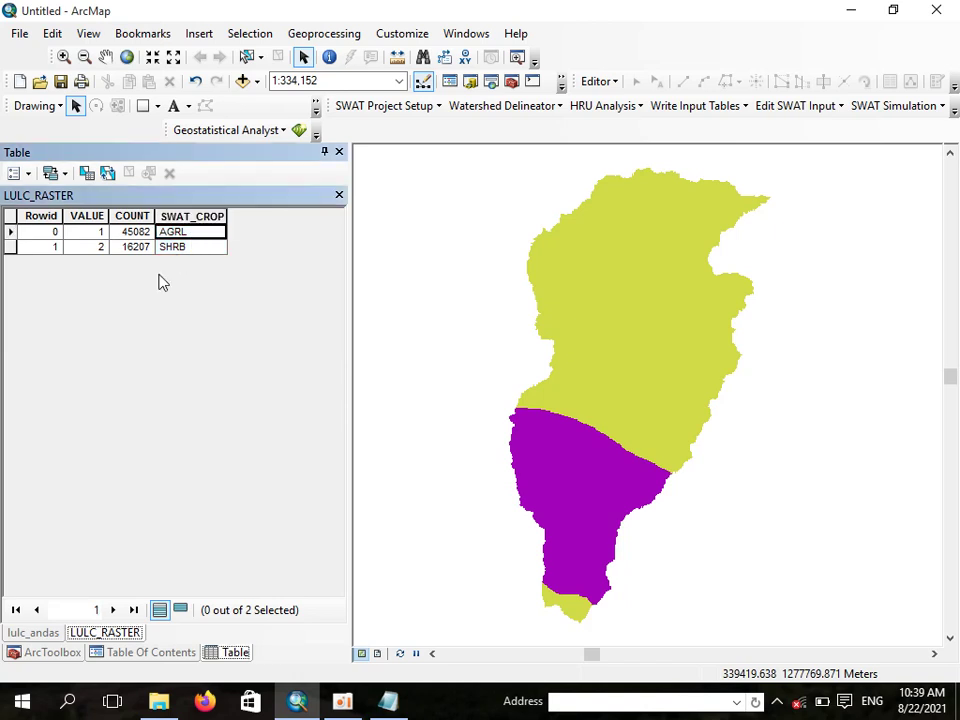
click(100, 246)
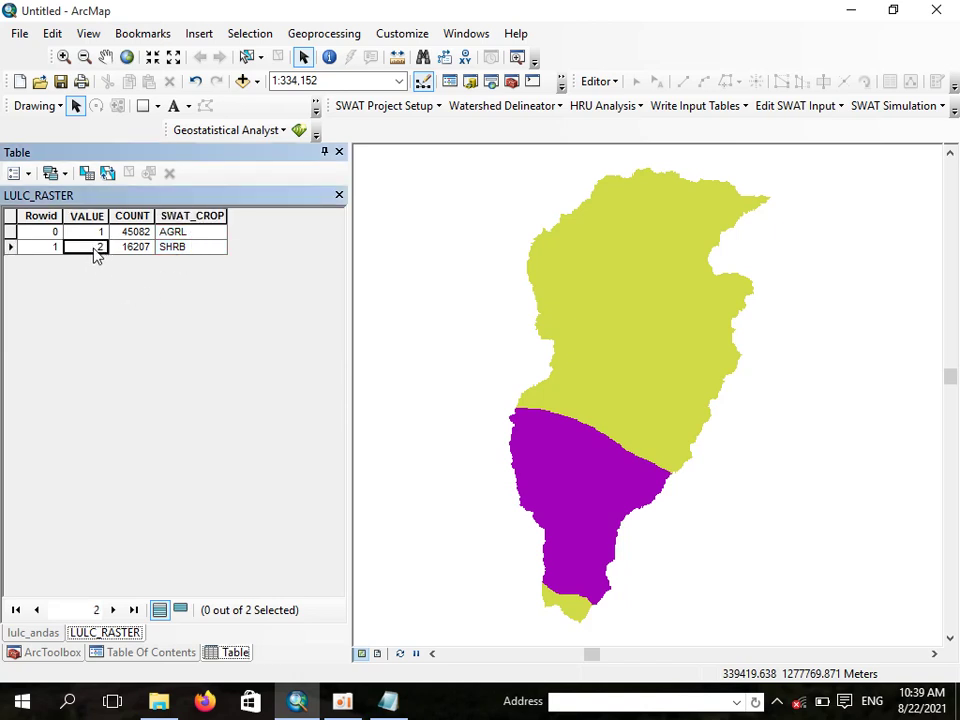
click(11, 232)
click(11, 232)
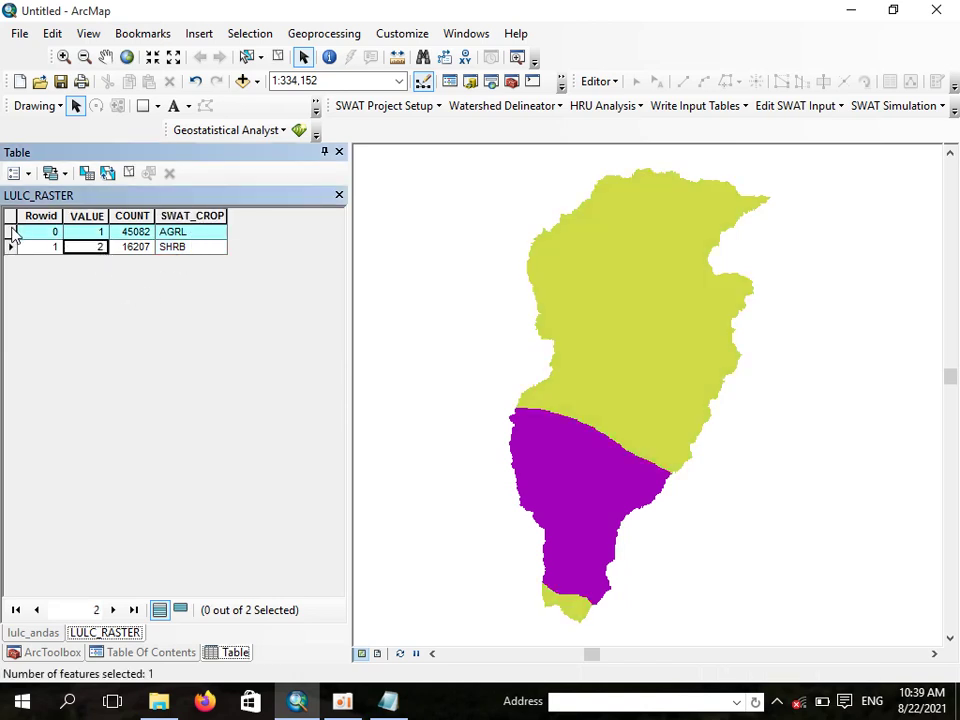
click(11, 247)
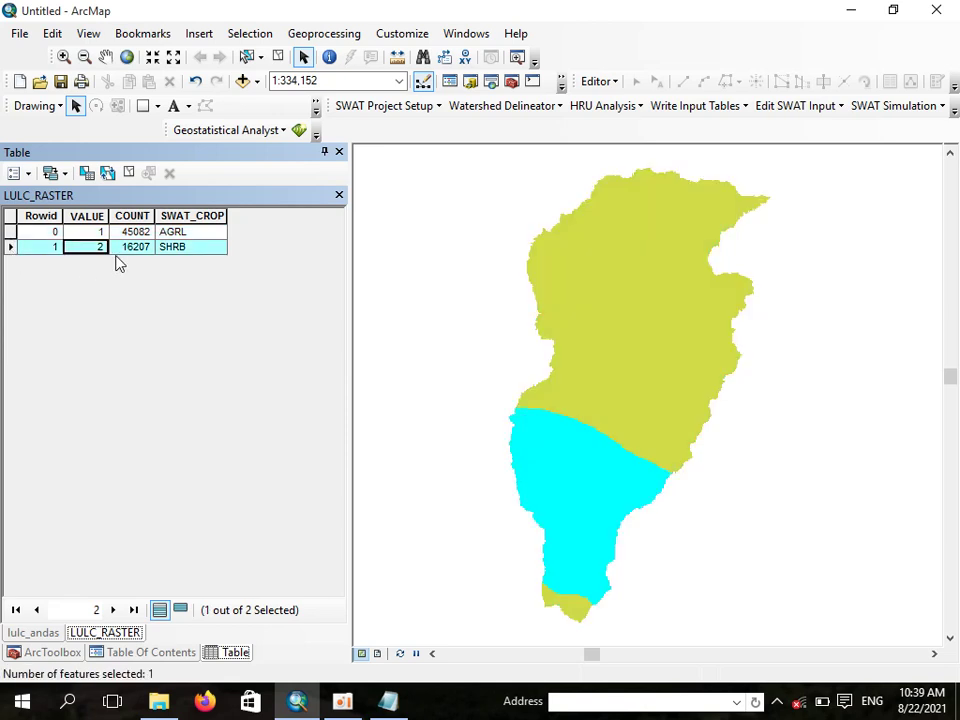
click(12, 232)
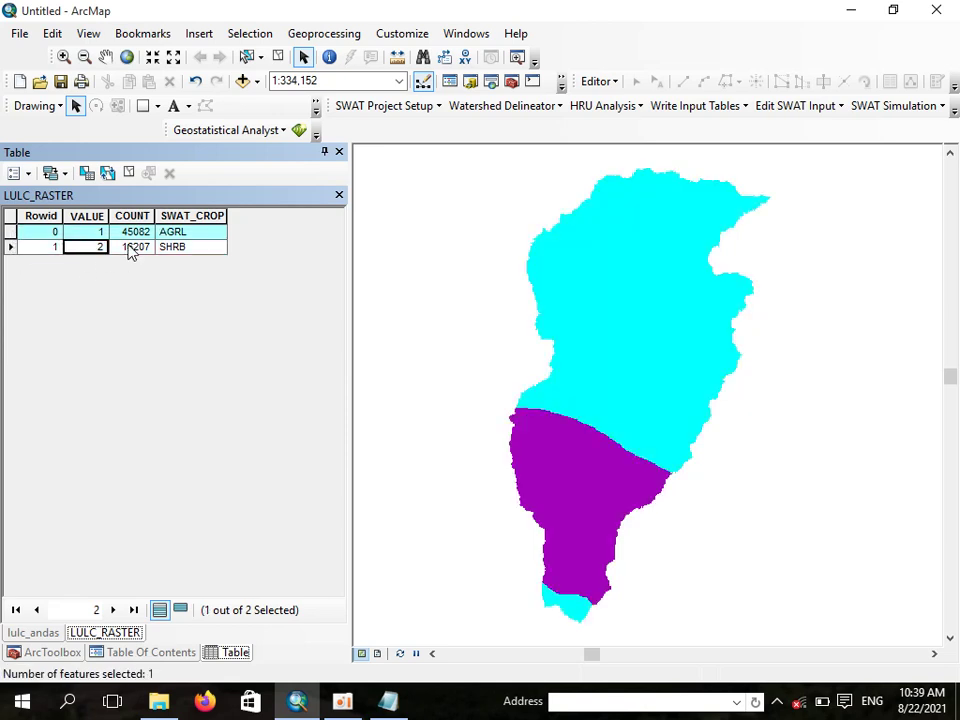
click(277, 57)
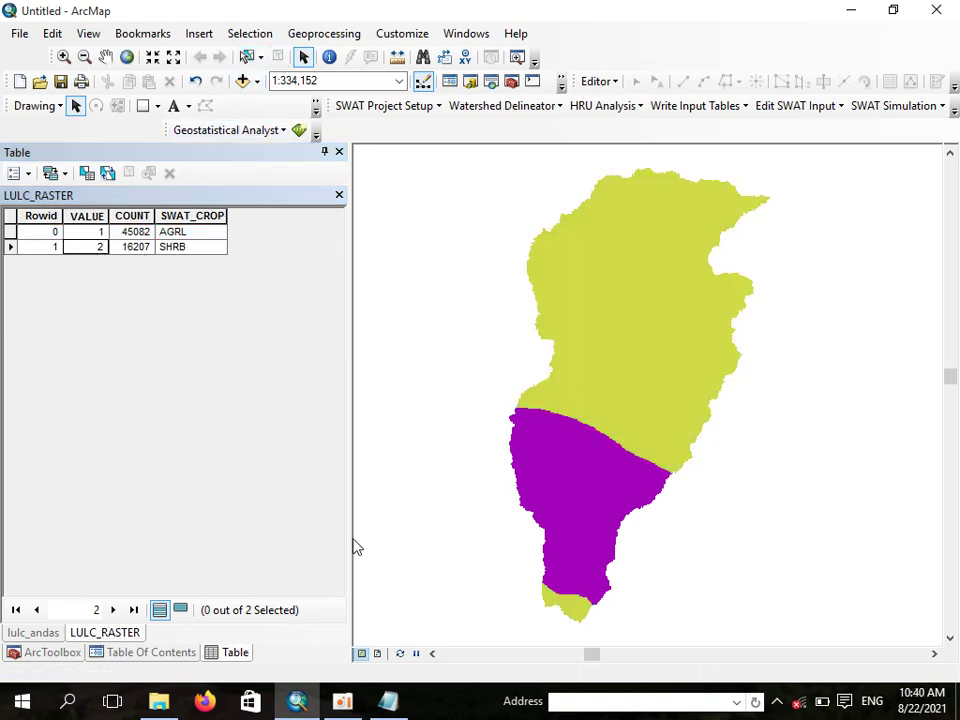
Return to the LULC Lookup file, add the lines 1,AGRL and 2,SHRB under the header, and close it with the changes saved
mouse_move(388, 701)
click(398, 610)
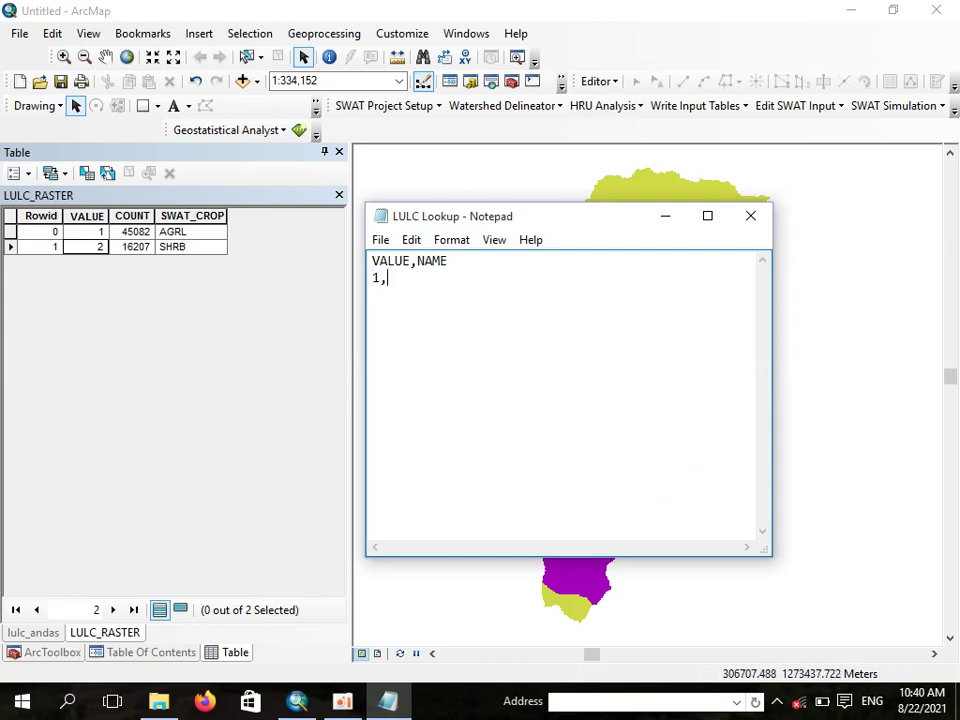
text(GRK)
key(BackSpace)
text(L)
key(Return)
text(2,SH)
text(RB)
click(751, 217)
click(437, 386)
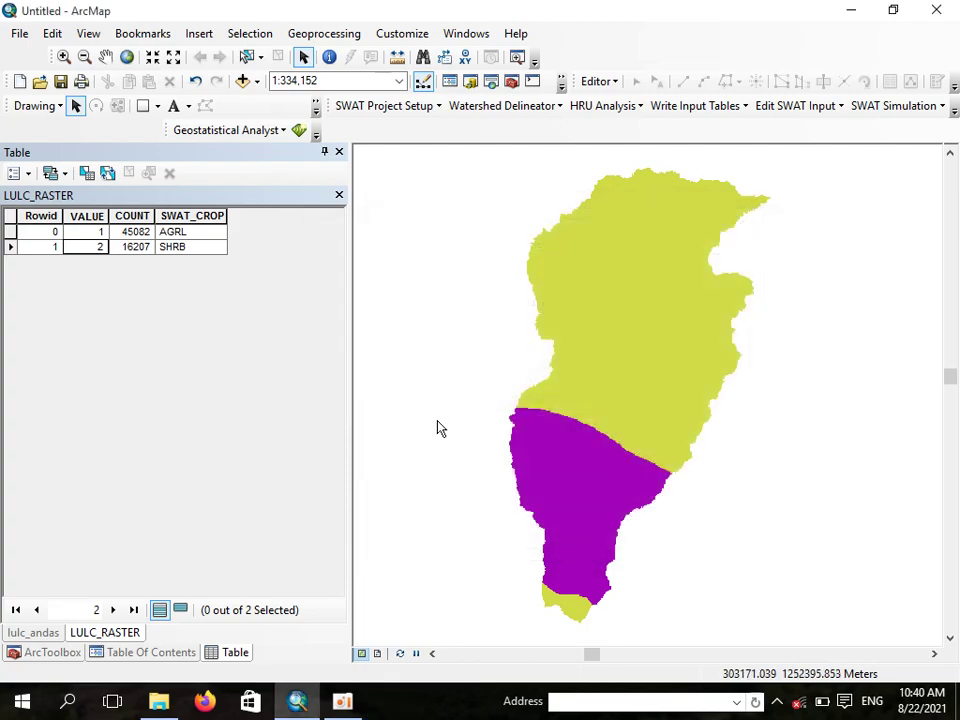
Minimize ArcMap, reopen the LULC Lookup file from the desktop to check its saved lines, and close it
click(851, 10)
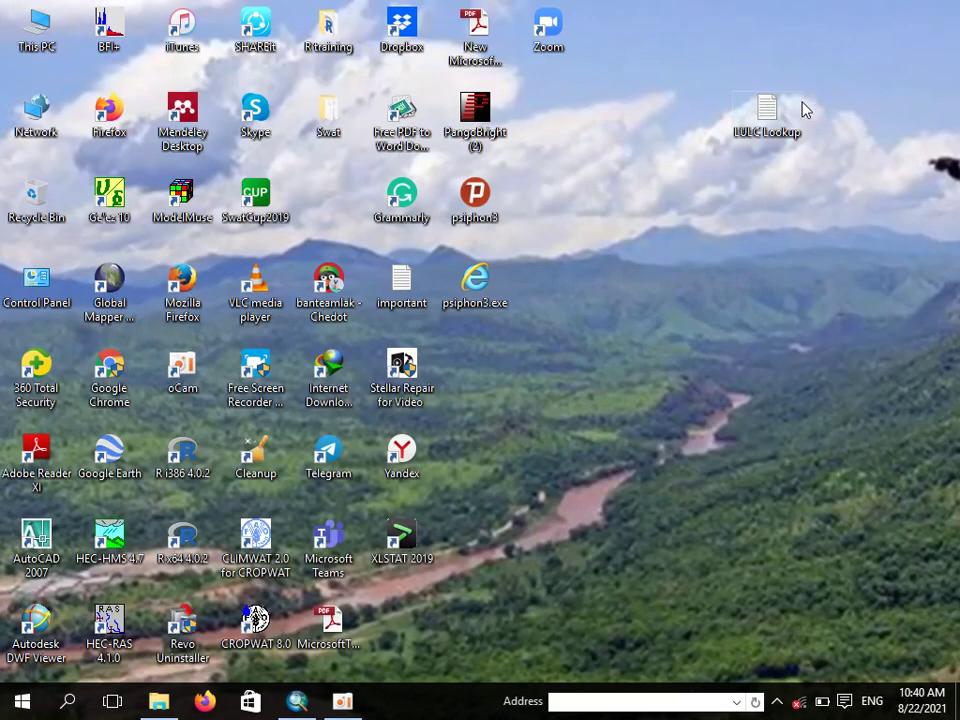
double_click(768, 112)
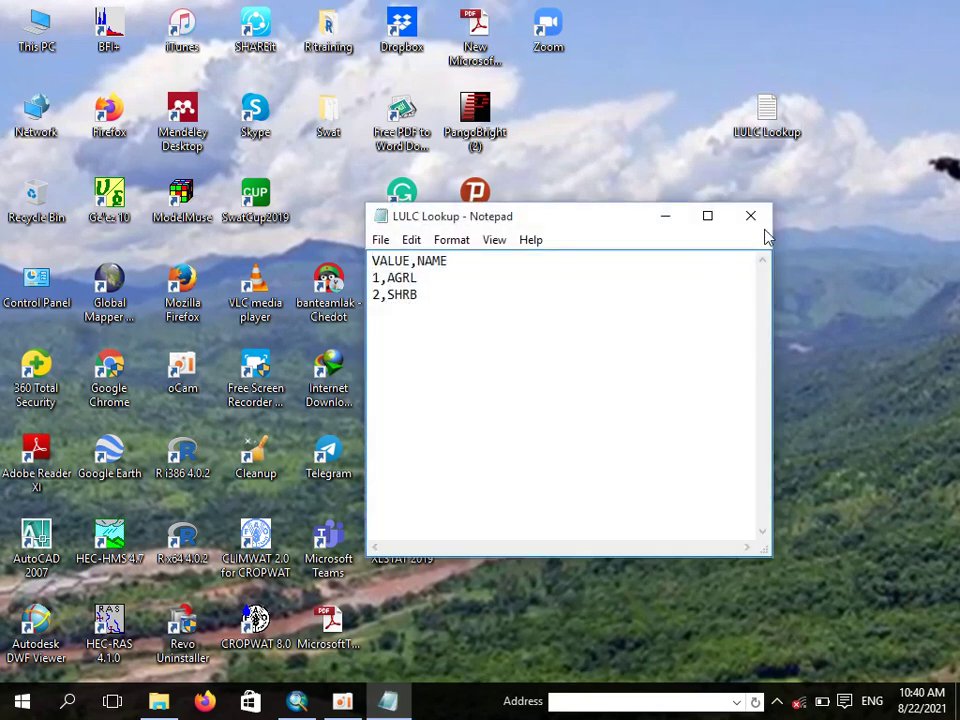
click(750, 216)
Switch to ArcMap, look over the HRU Analysis commands and the layer list with LULC_RASTER, and minimize ArcMap
mouse_move(297, 702)
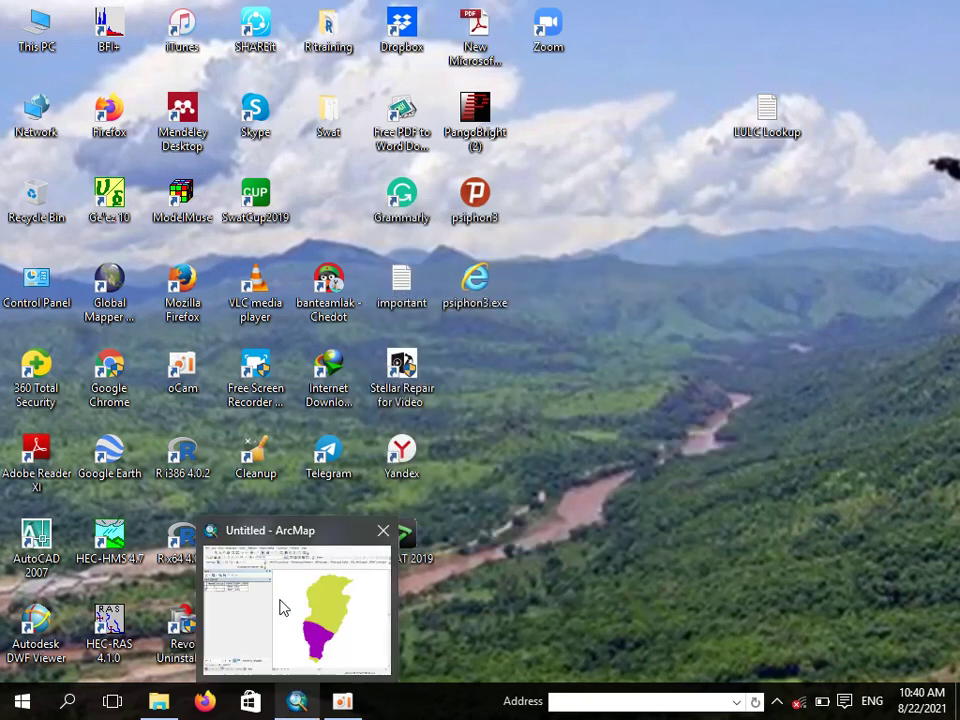
click(283, 609)
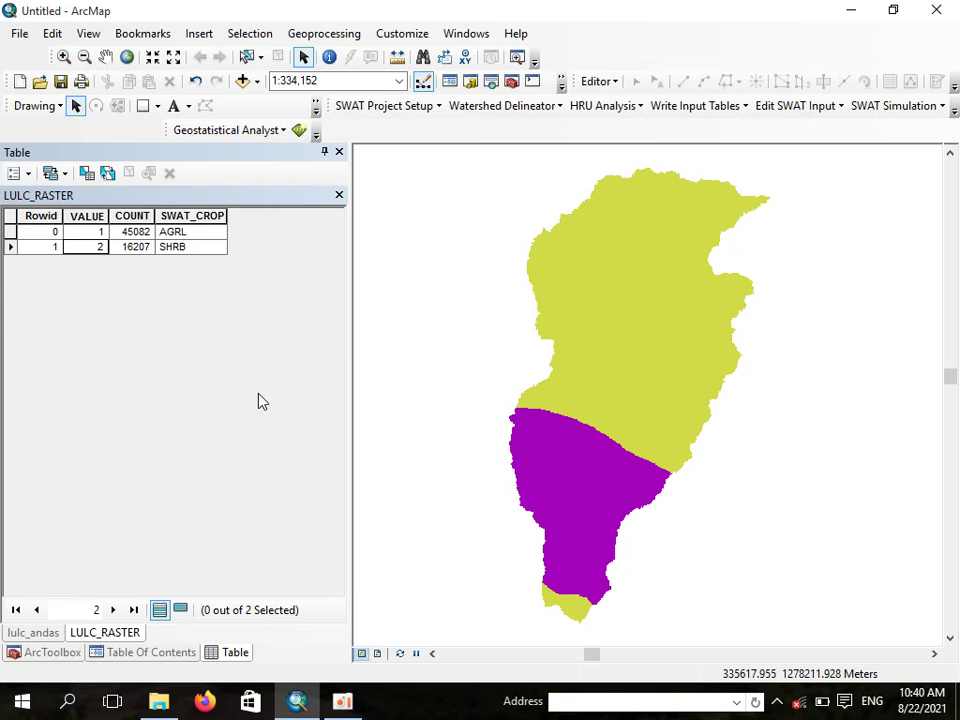
click(598, 107)
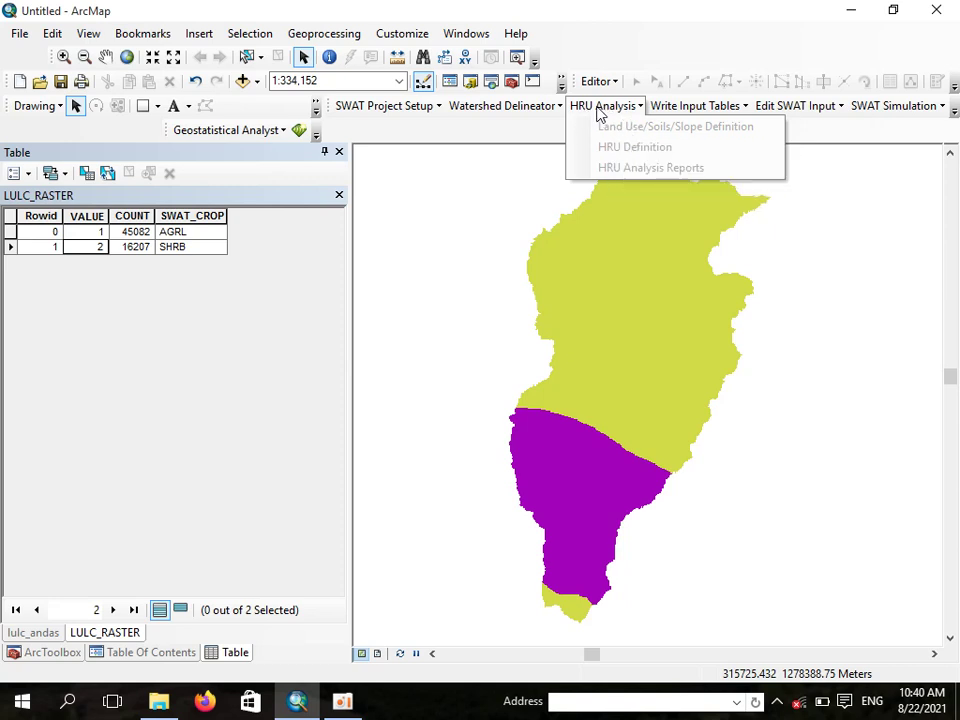
mouse_move(297, 706)
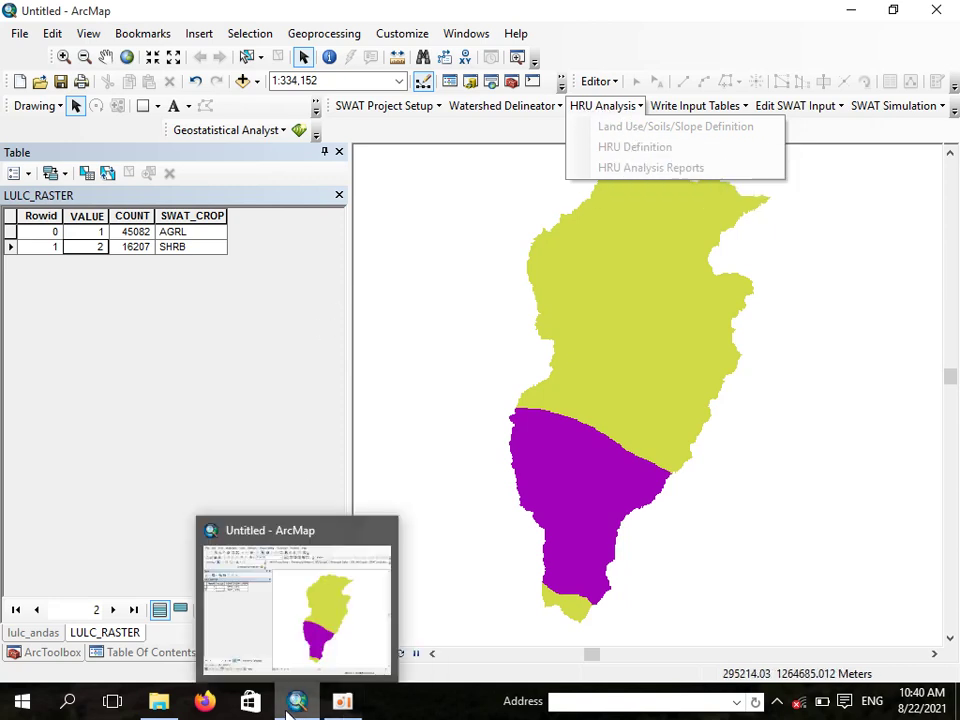
click(300, 600)
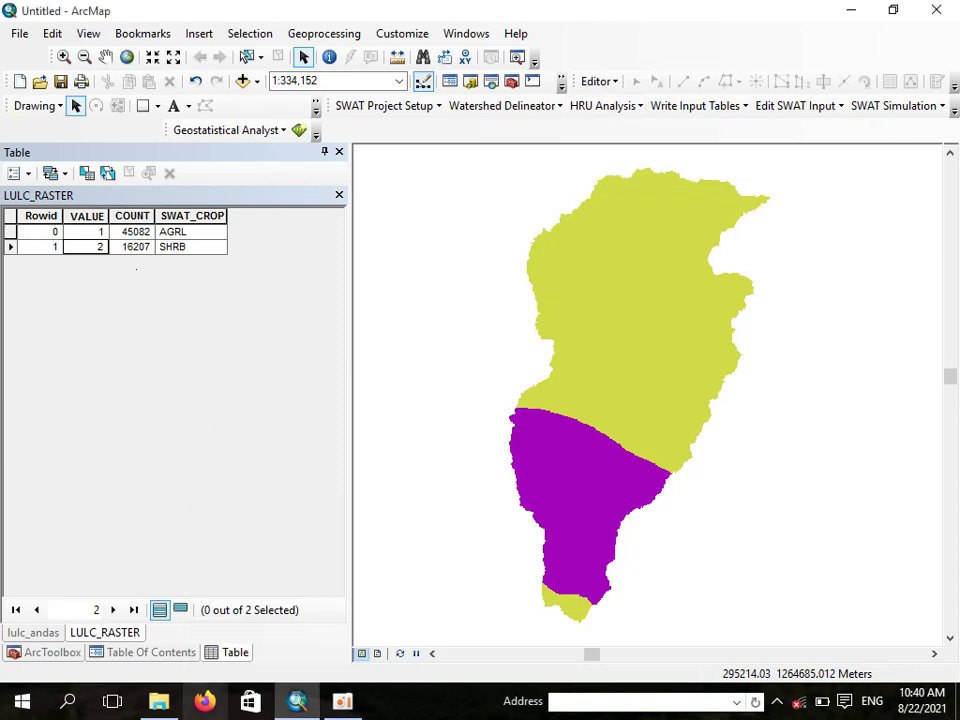
click(167, 653)
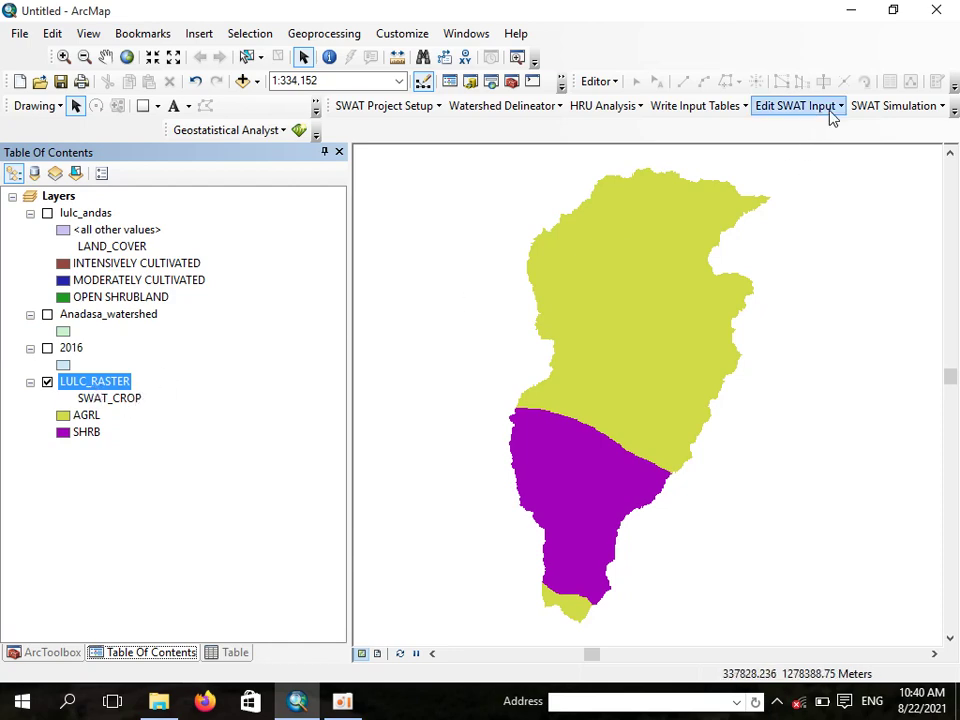
click(855, 10)
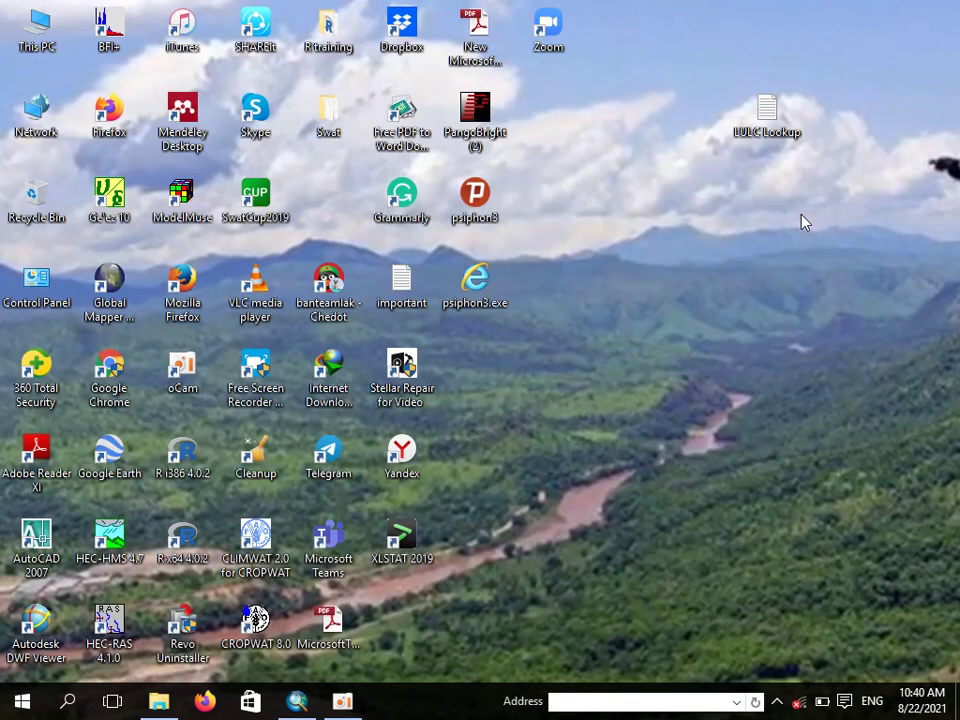
click(768, 112)
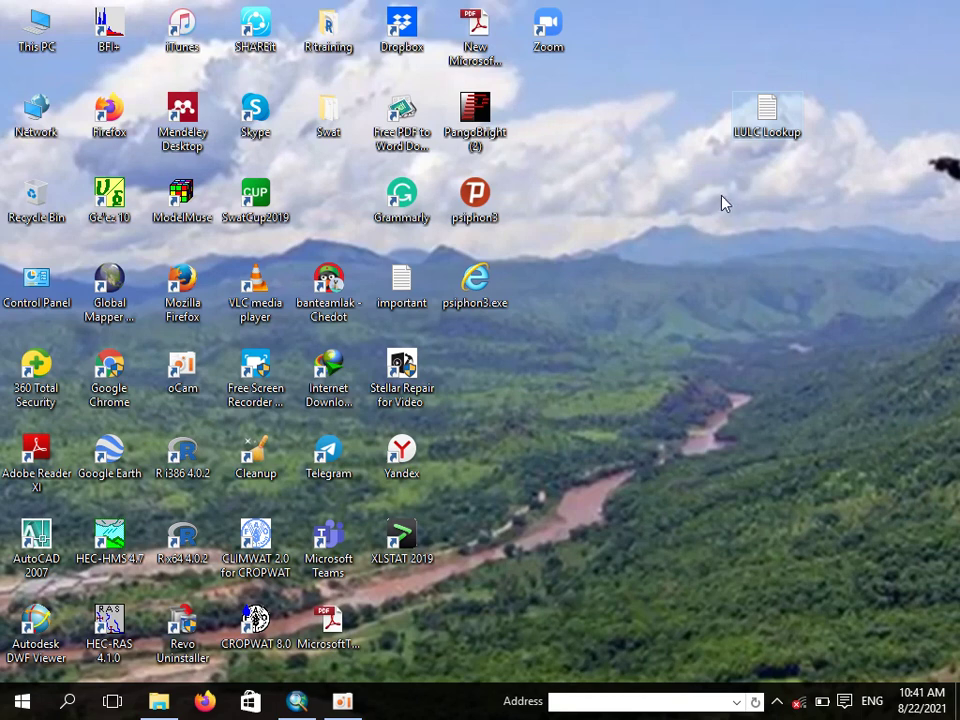
right_click(697, 266)
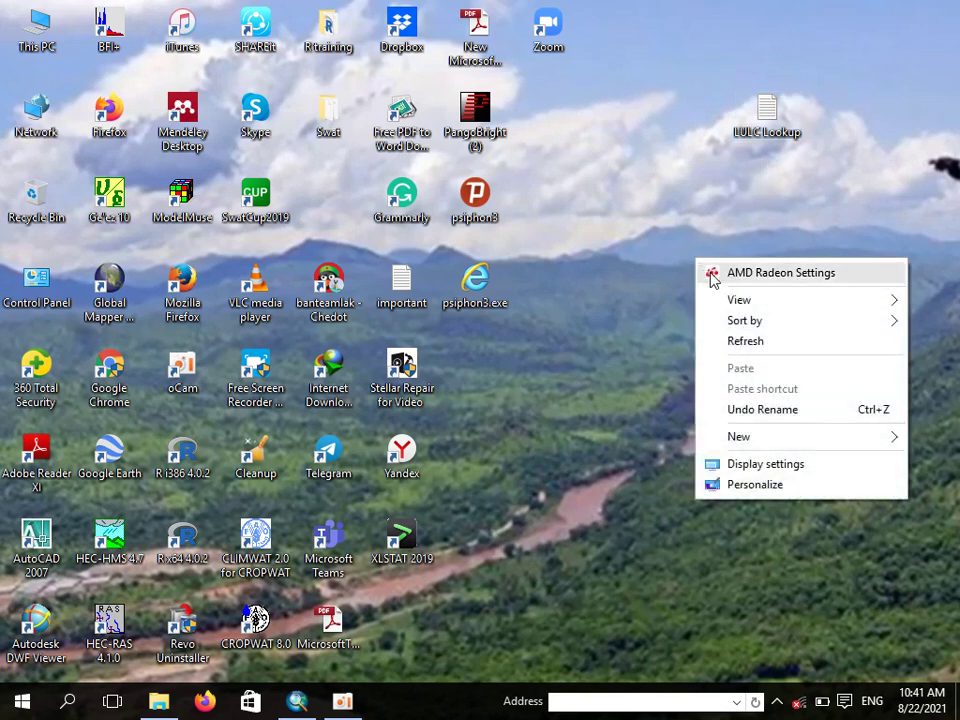
click(740, 341)
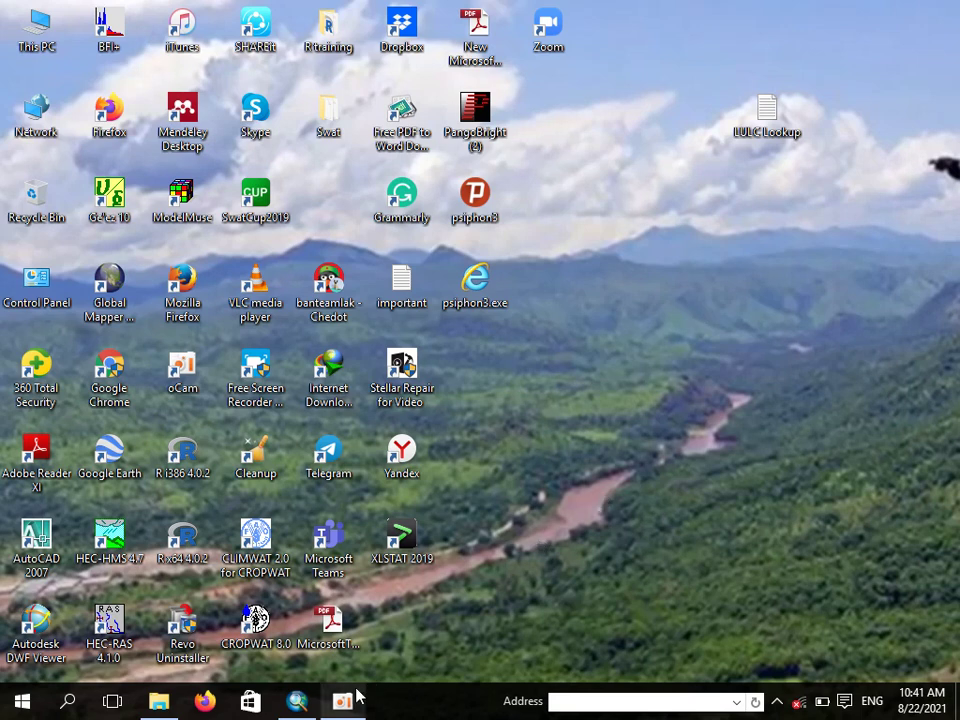
click(368, 628)
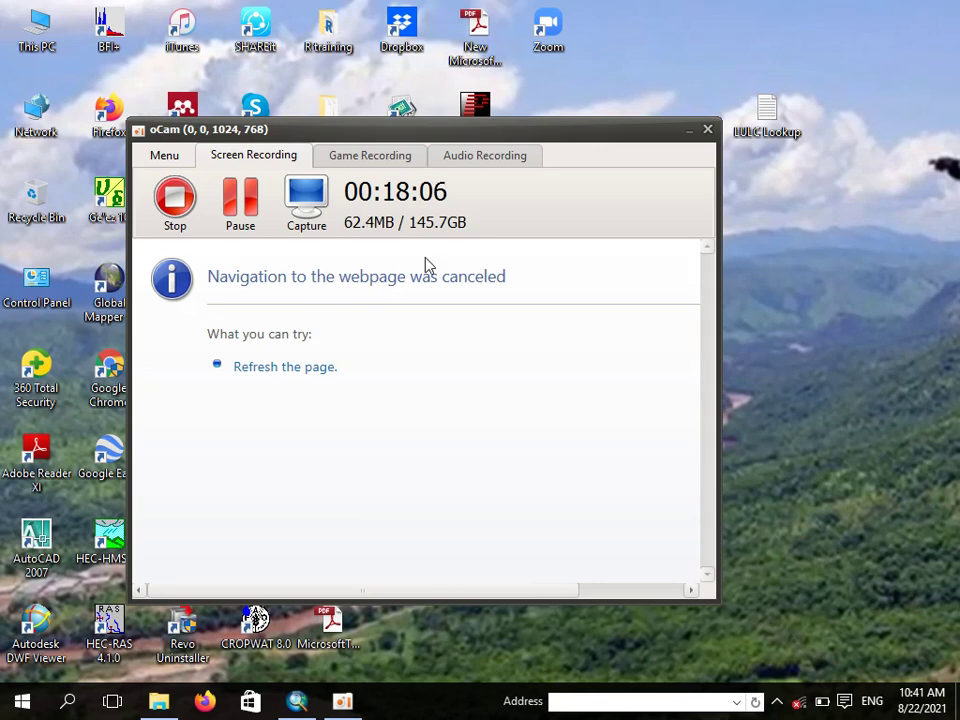
click(689, 131)
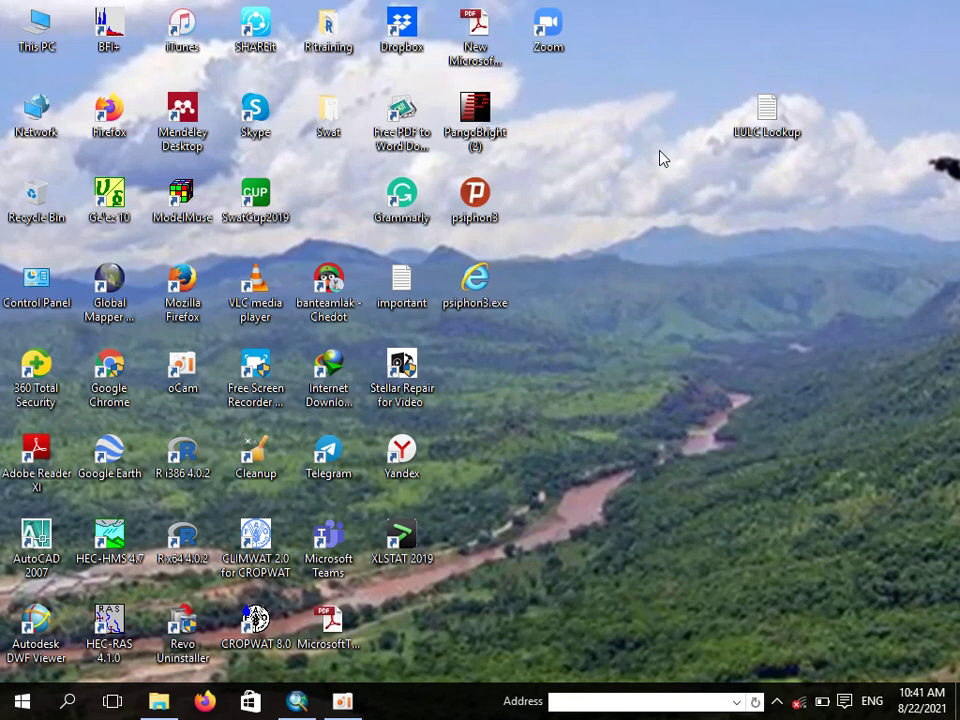
click(342, 701)
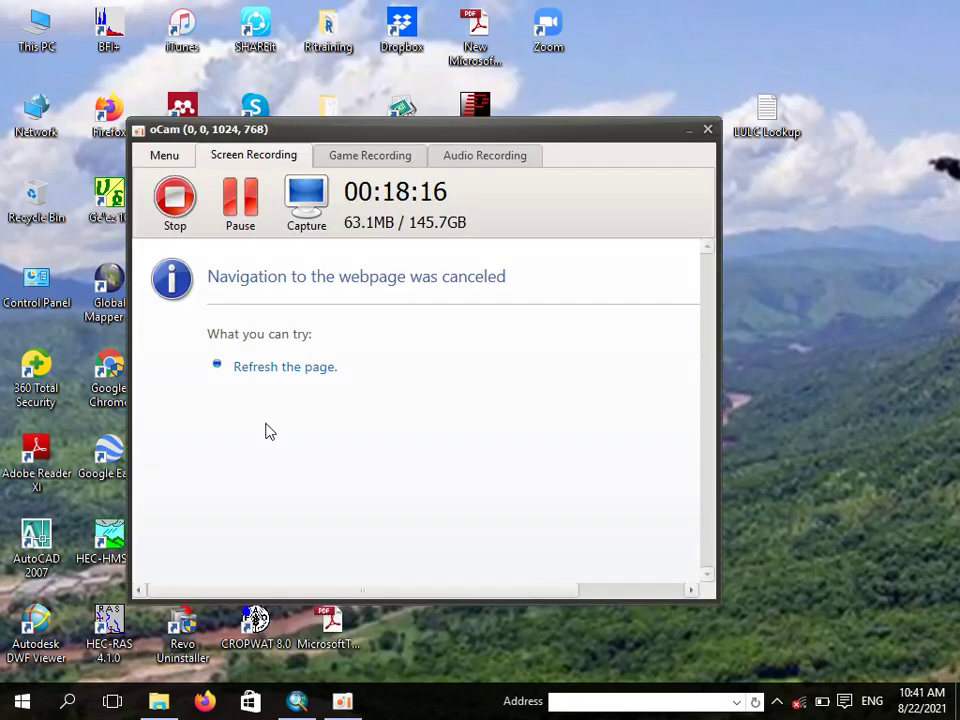